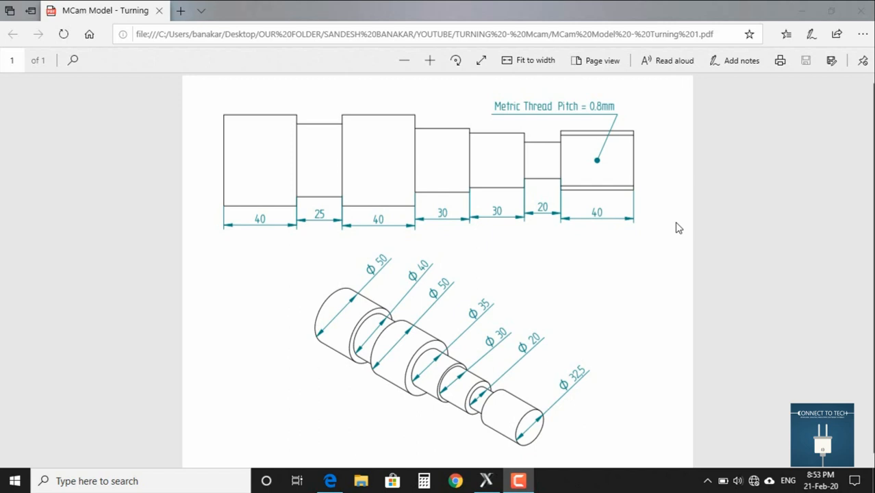
Step: Review the stepped shaft's lengths, diameters and thread pitch in the PDF drawing, and switch to Mastercam
click(486, 481)
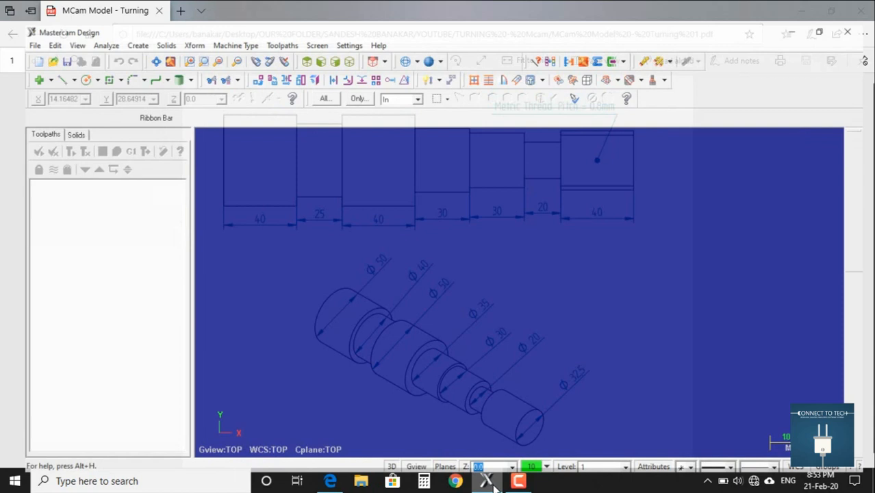
click(330, 481)
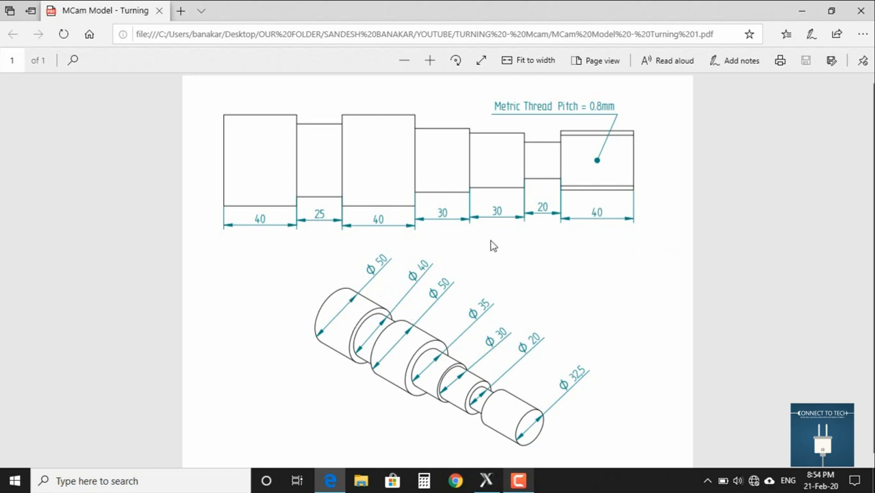
click(486, 481)
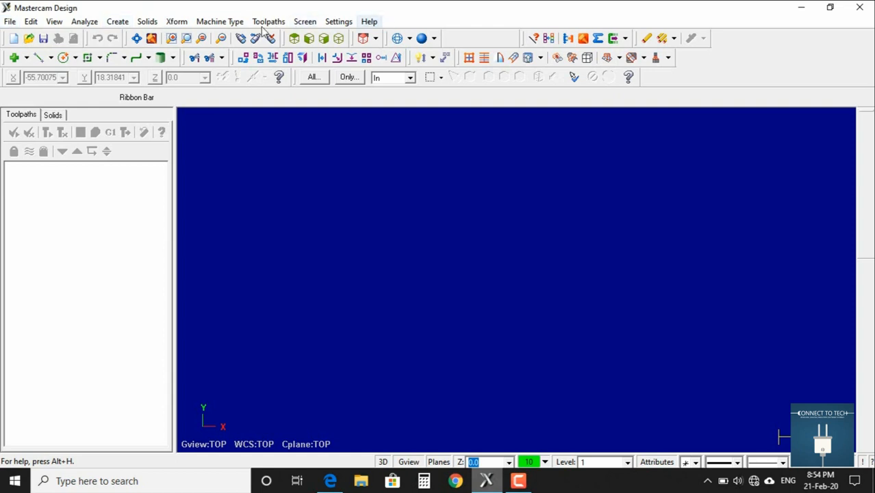
click(11, 22)
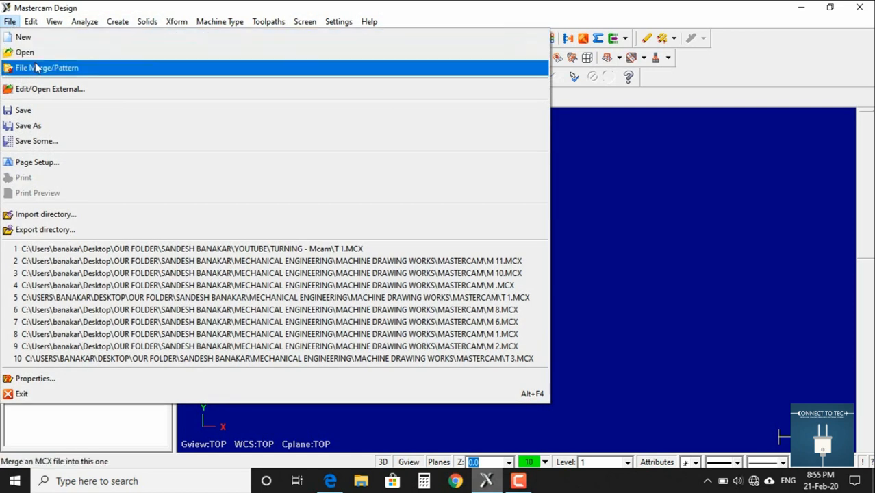
mouse_move(31, 26)
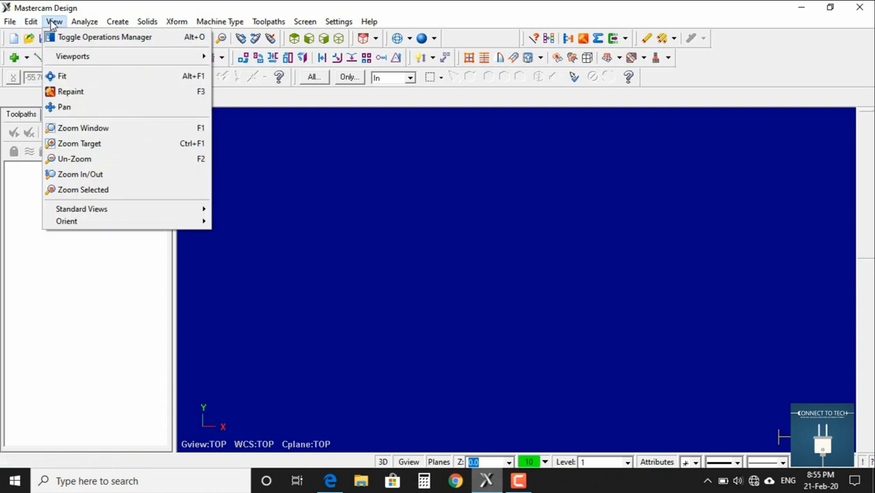
mouse_move(85, 21)
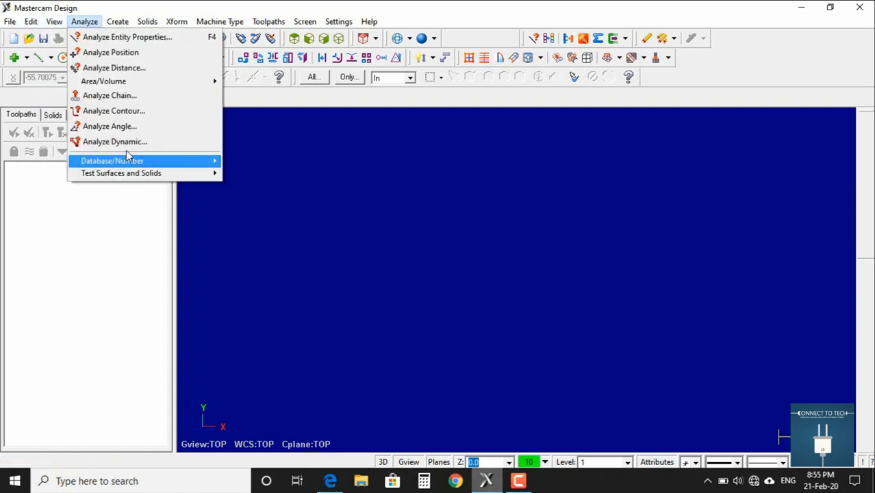
mouse_move(117, 21)
mouse_move(126, 38)
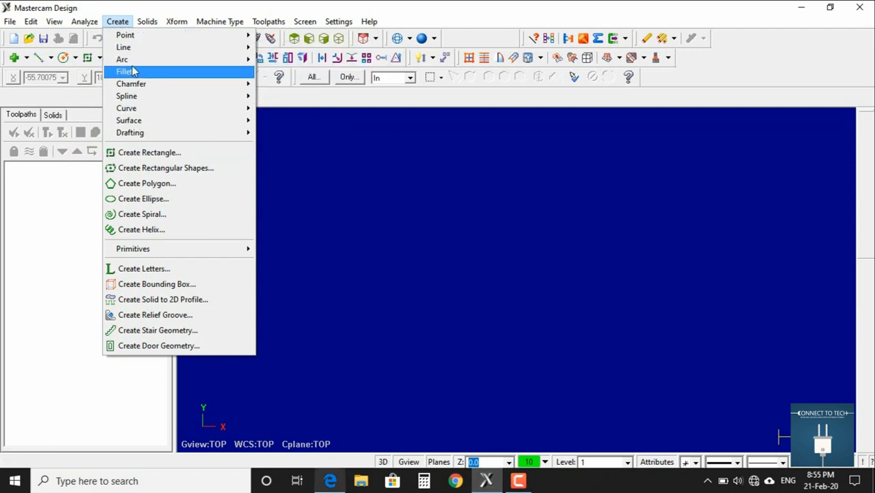
click(124, 22)
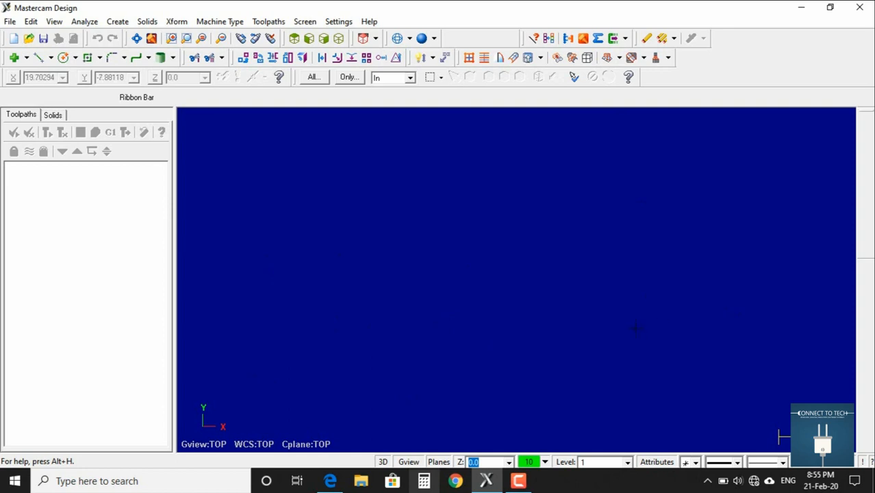
Step: Display the coordinate axes and save the file as T 1.MCX in the TURNING - Mcam folder
key(F9)
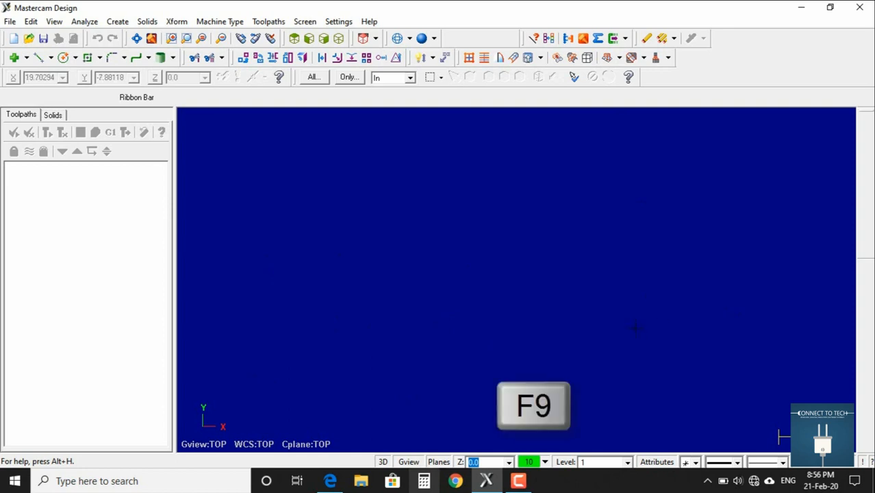
key(F9)
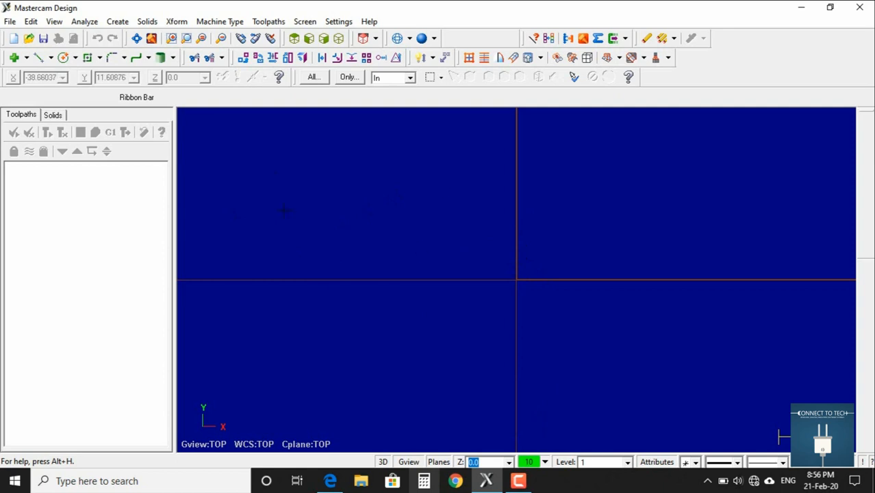
click(41, 39)
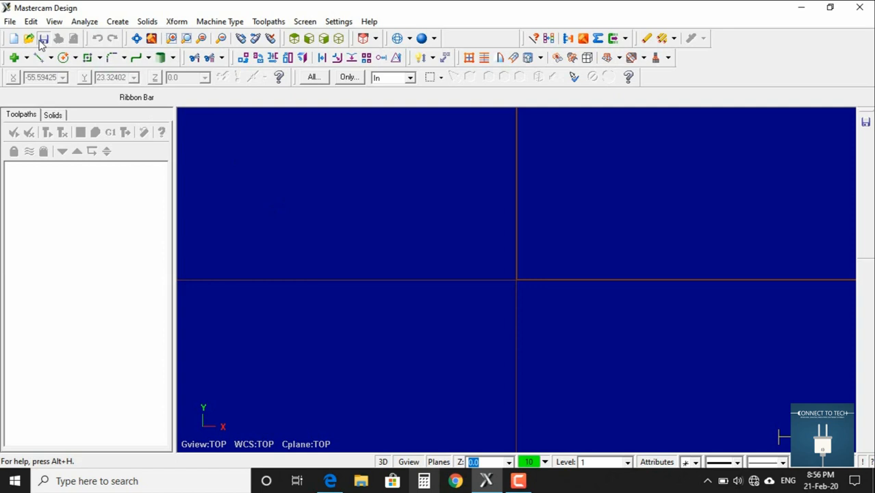
Step: Draw a vertical line upward from the origin at 90 degrees with a length of 16.25 mm
click(39, 58)
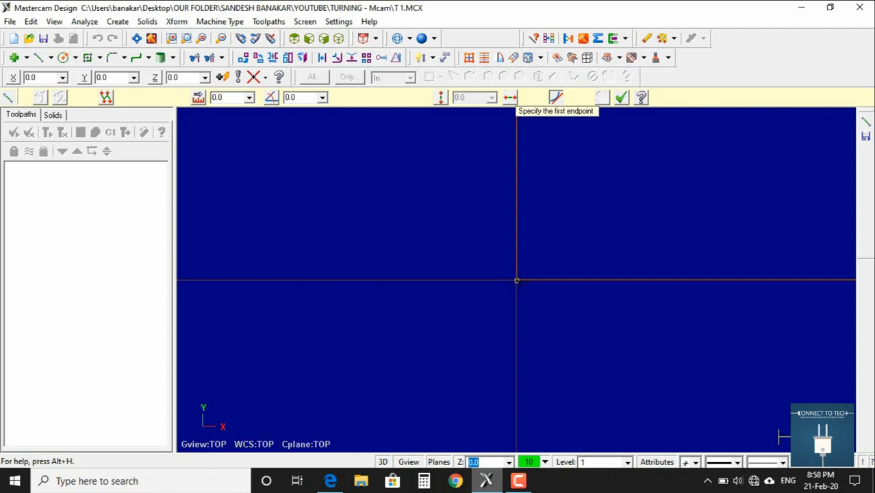
click(516, 281)
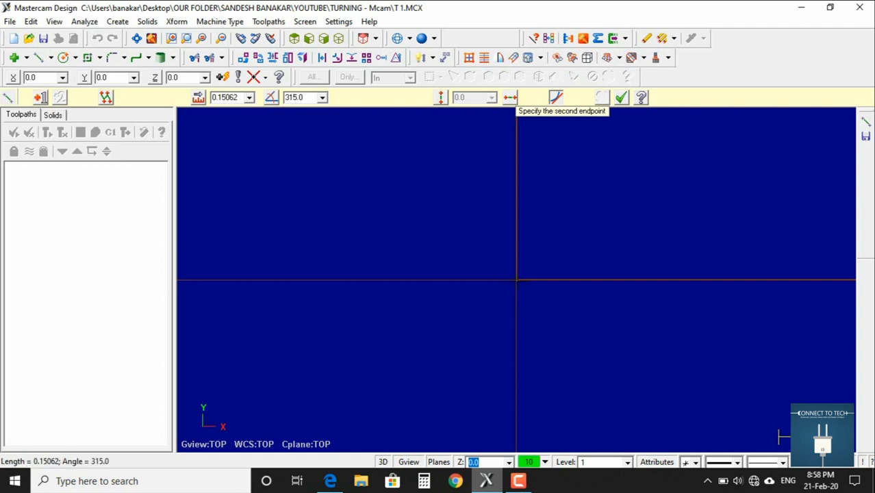
click(516, 181)
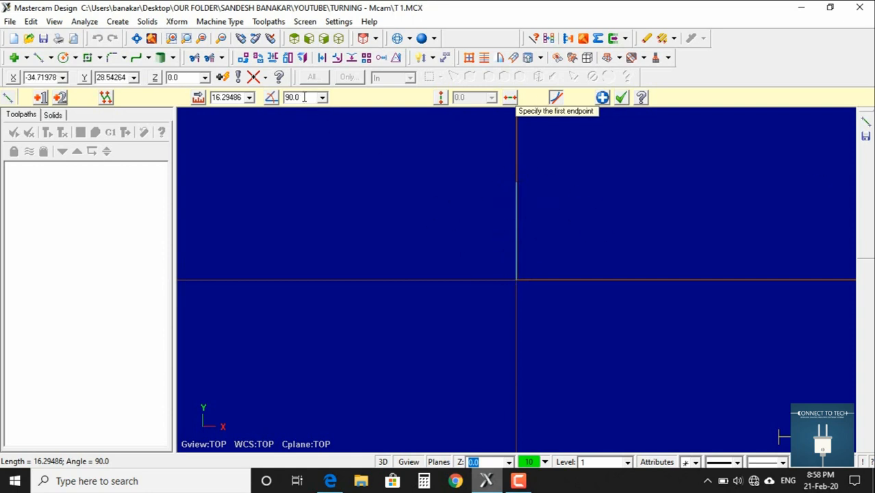
double_click(234, 96)
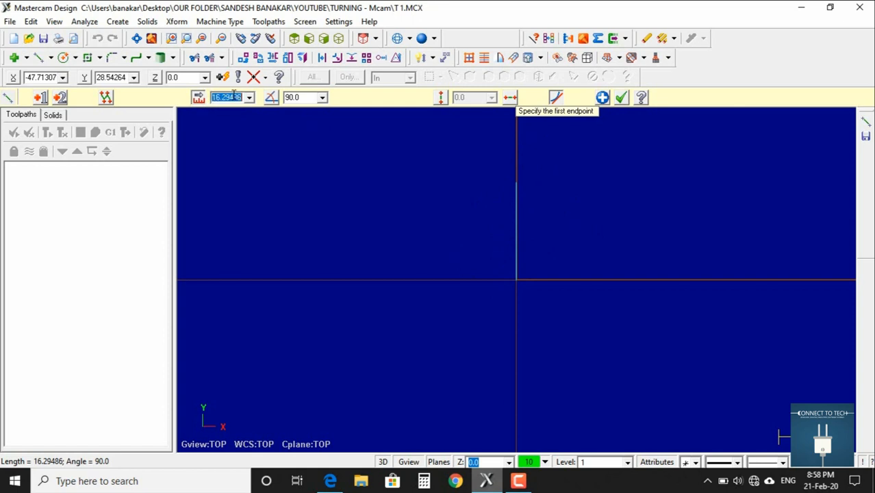
text(1)
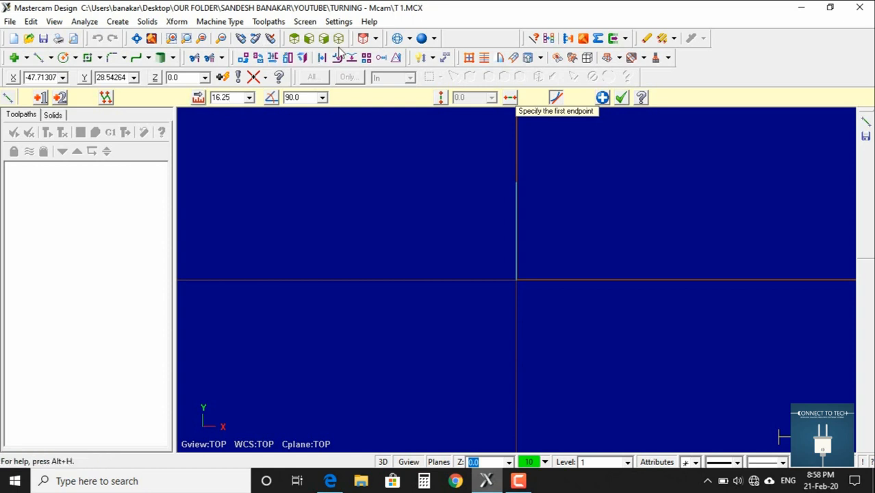
key(Return)
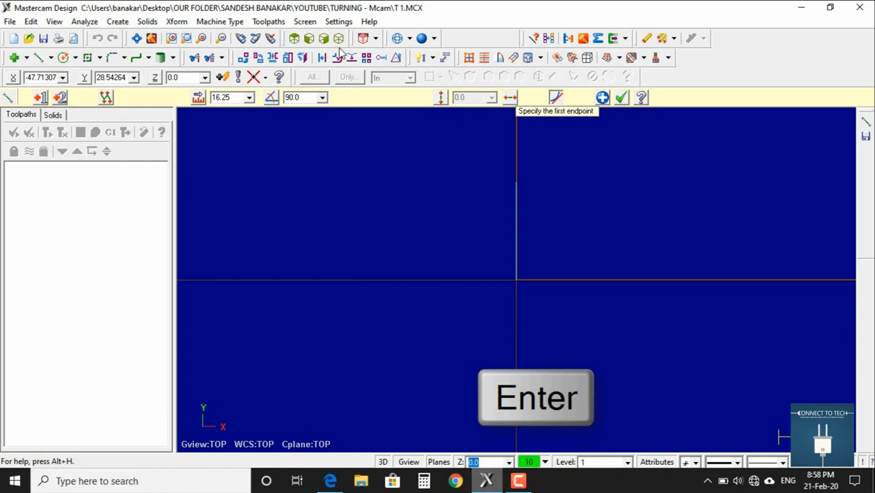
Step: Consult the PDF drawing in Edge and draw a 40 mm horizontal line at 180 degrees from the vertical line's upper end in Mastercam
click(330, 481)
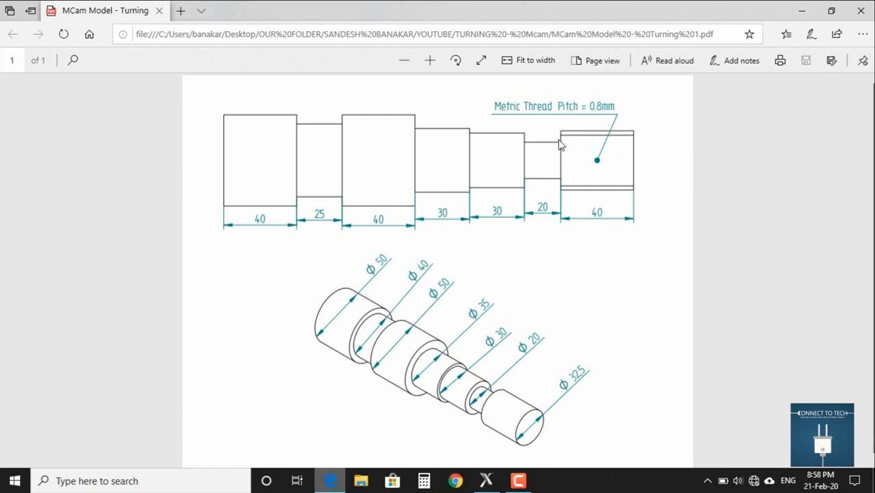
click(486, 480)
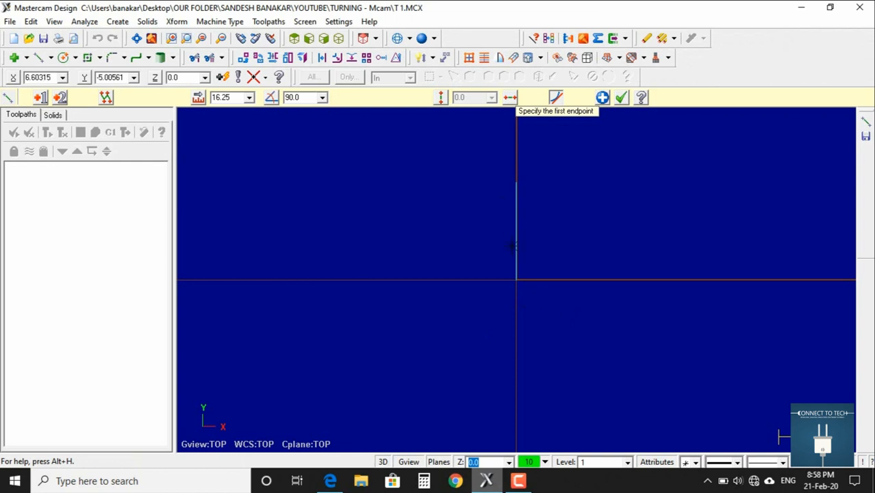
click(516, 182)
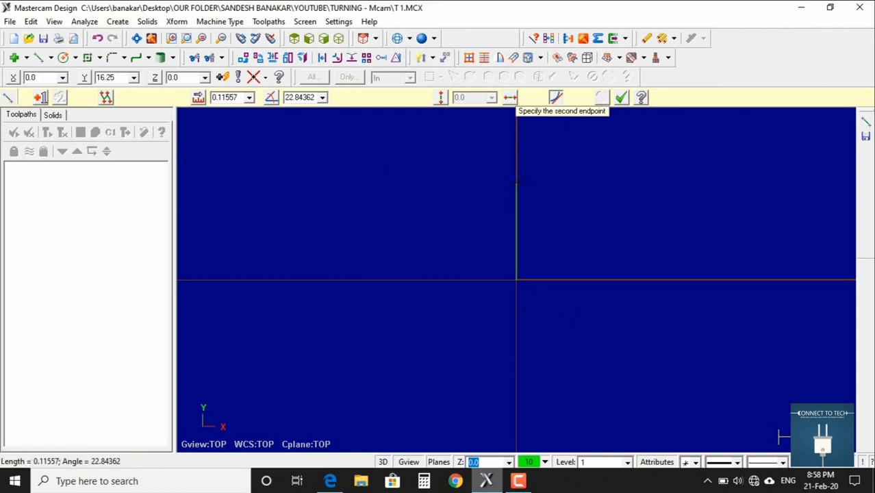
click(375, 182)
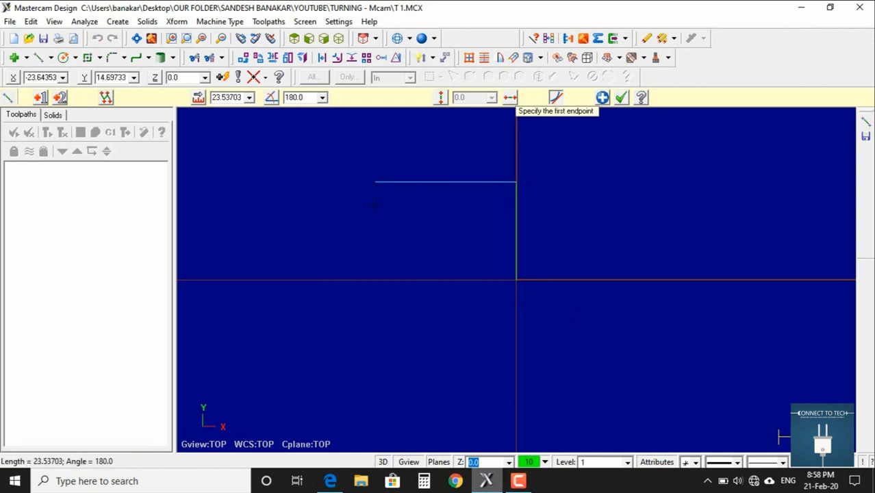
click(330, 480)
click(487, 481)
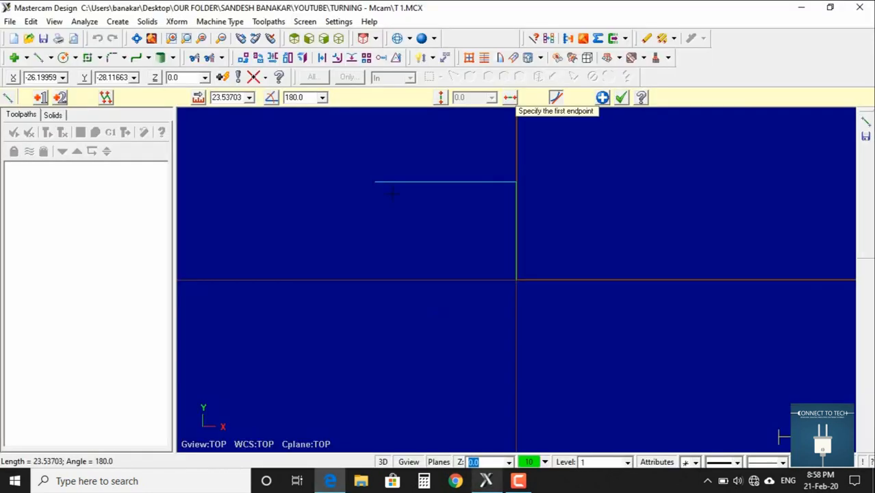
text(40)
key(Return)
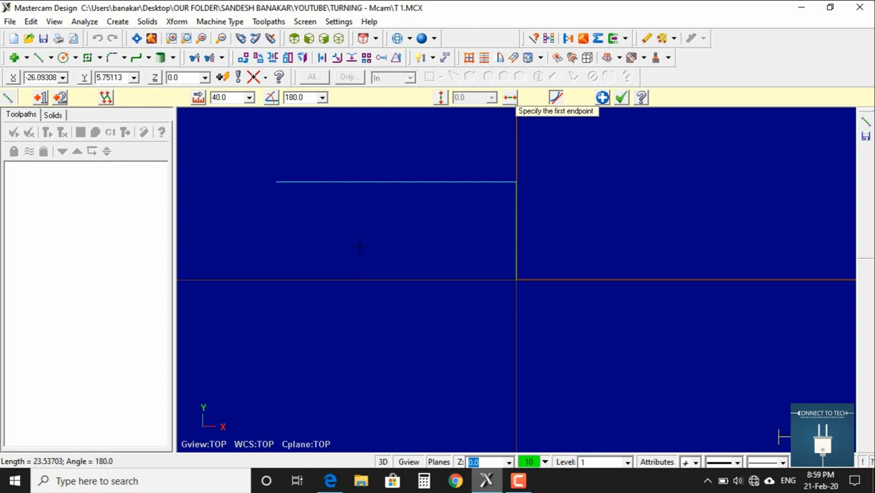
scroll(358, 245, down, 2)
scroll(359, 245, up, 2)
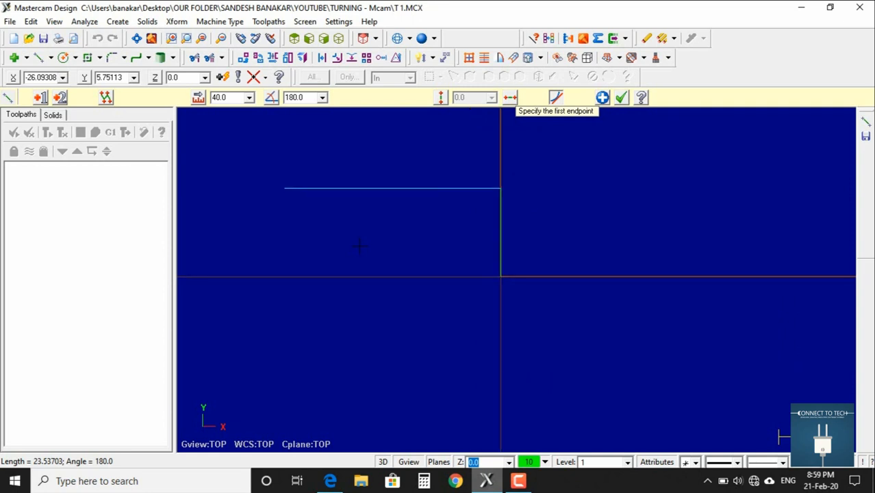
scroll(358, 245, down, 1)
scroll(358, 245, up, 1)
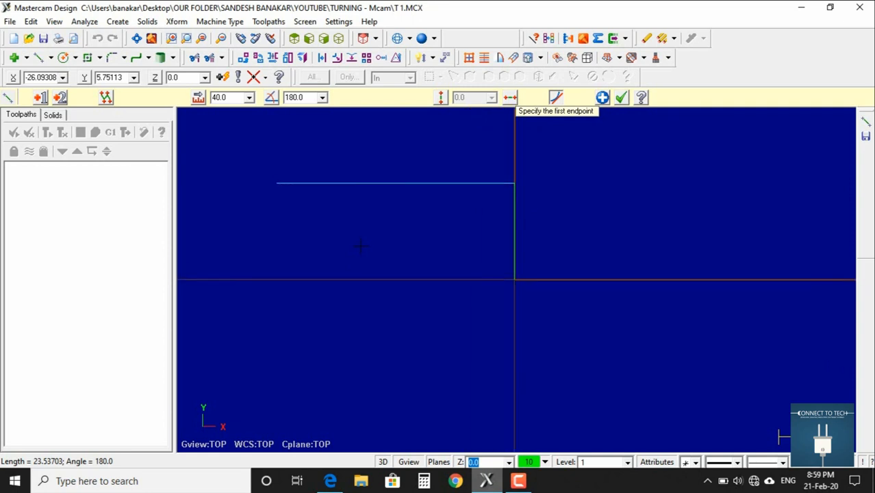
Step: Consult the PDF drawing in Edge and, in Mastercam, draw a 6.25 mm line at 270 degrees from the 40 mm line's free end
key(alt)
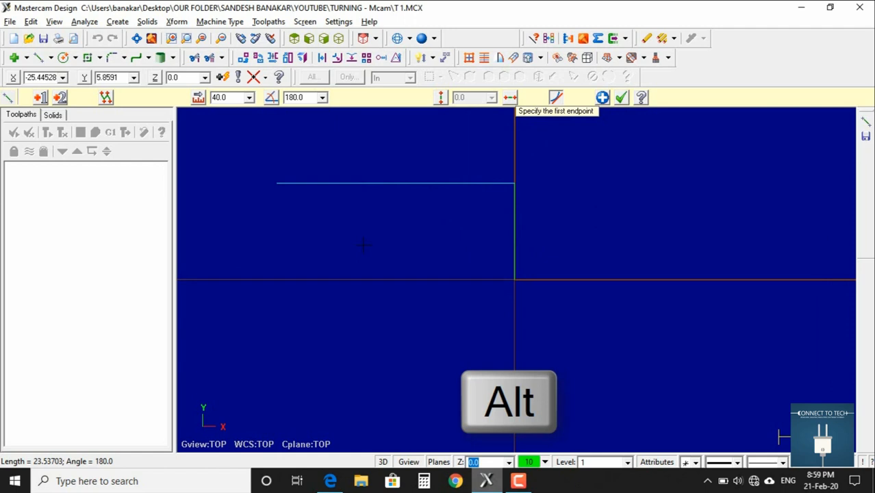
alt+middle_drag(362, 244, 636, 274)
middle_drag(442, 305, 667, 296)
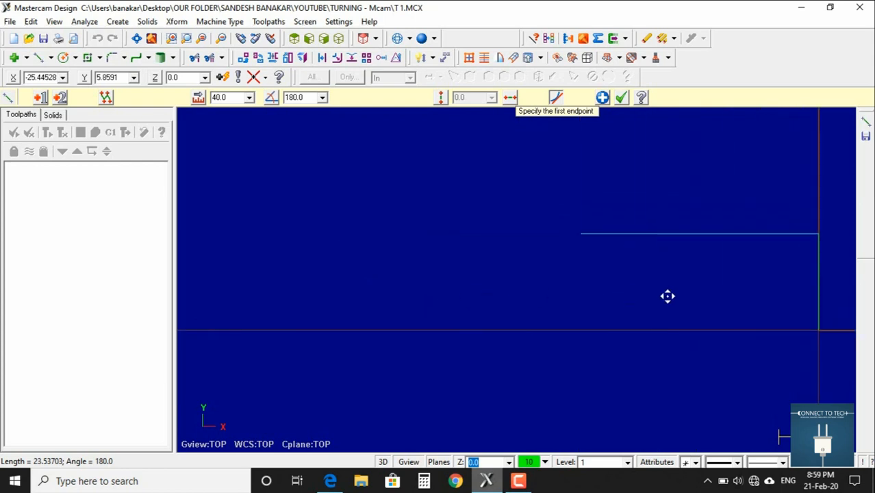
key(alt)
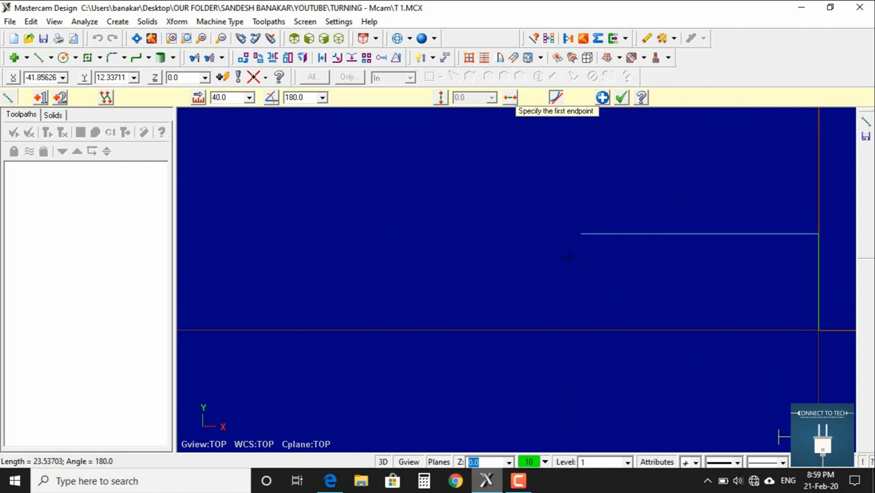
scroll(569, 256, down, 2)
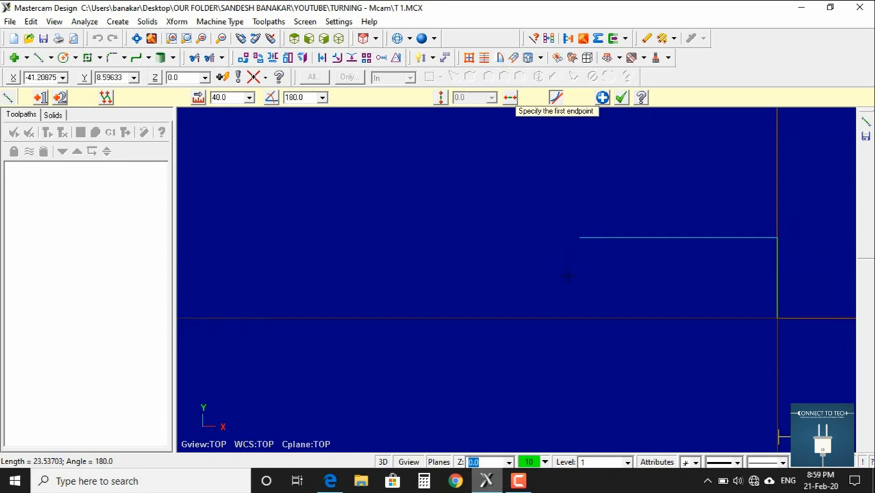
mouse_move(330, 481)
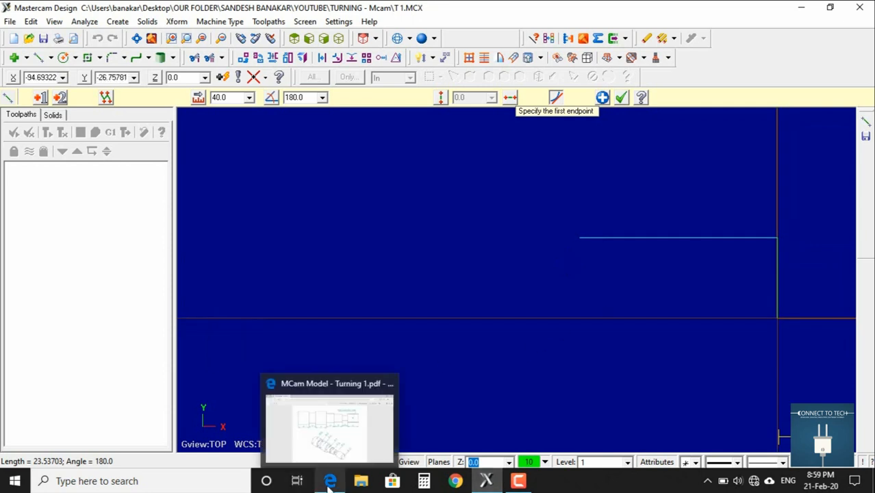
click(347, 426)
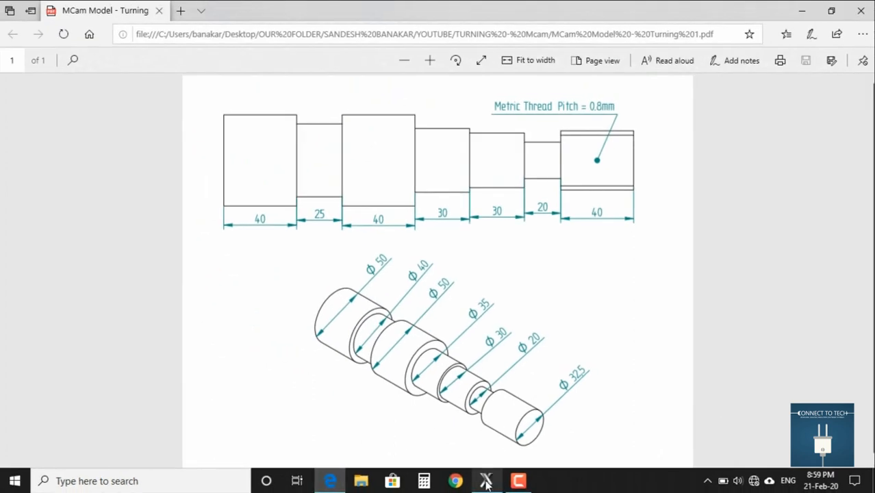
click(486, 481)
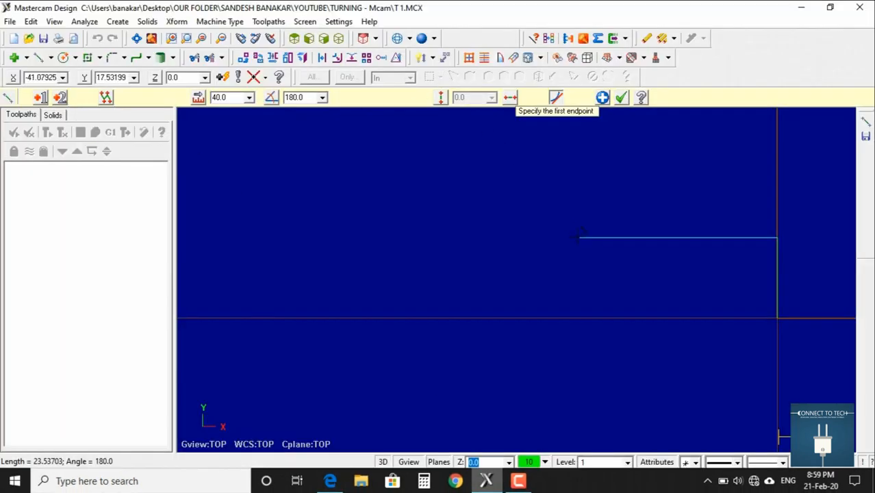
click(579, 237)
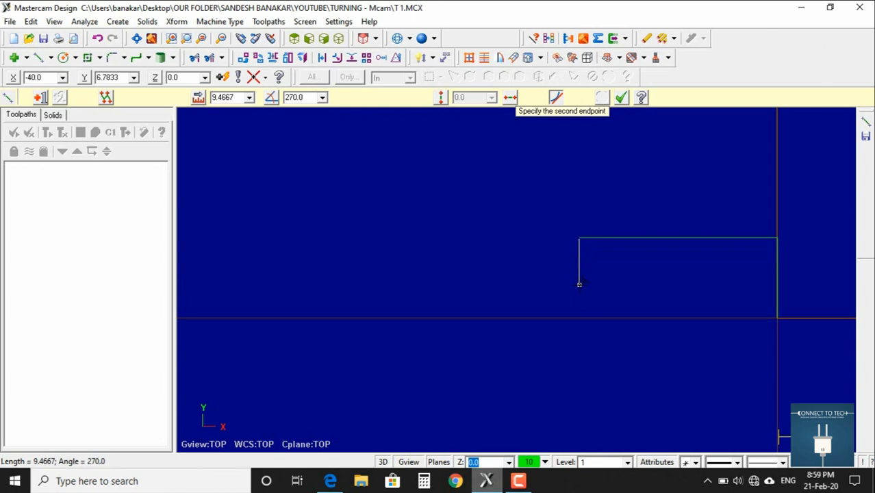
click(579, 282)
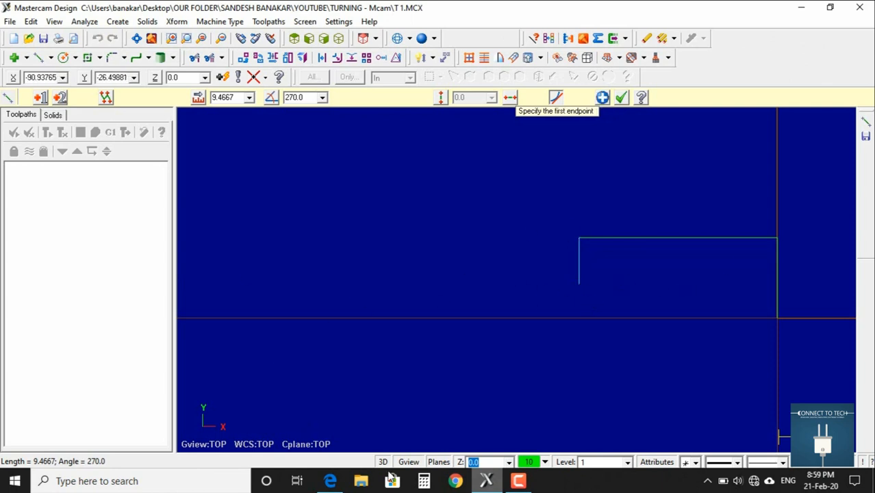
click(226, 98)
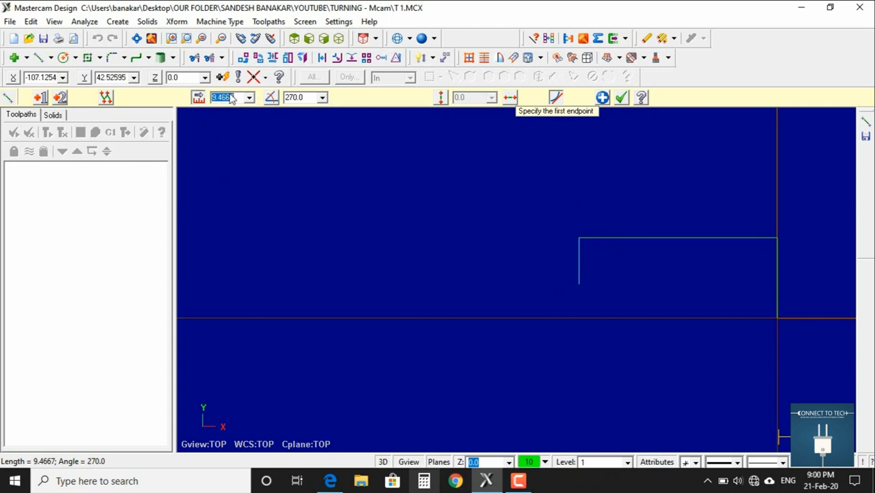
text(16.25)
key(Return)
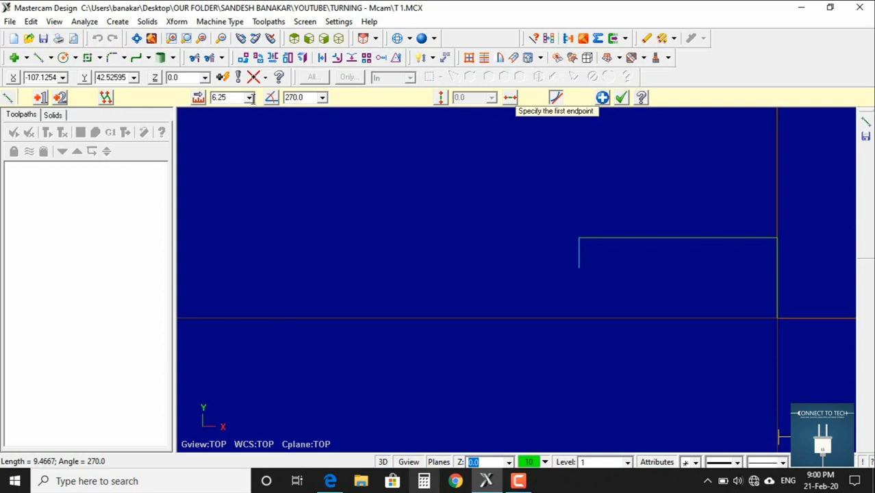
Step: Check the PDF drawing in Edge and, in Mastercam, draw a 20 mm line at 180 degrees from the 6.25 mm line's lower end
click(330, 481)
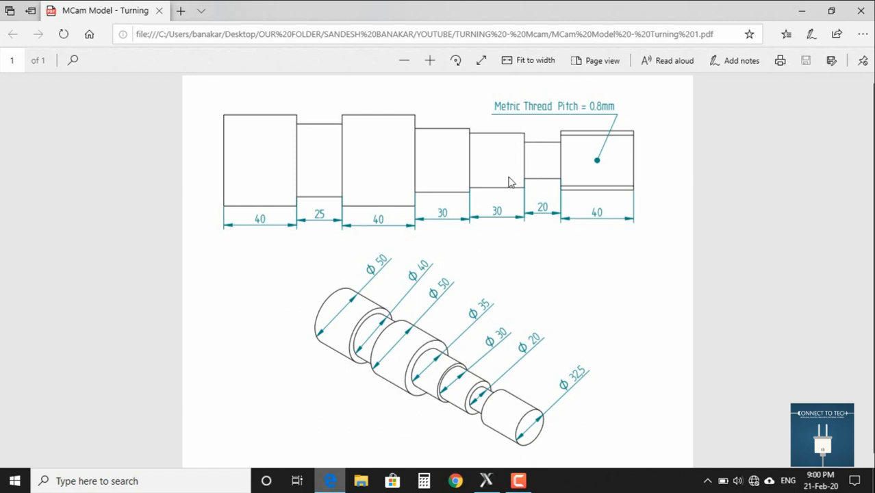
click(490, 481)
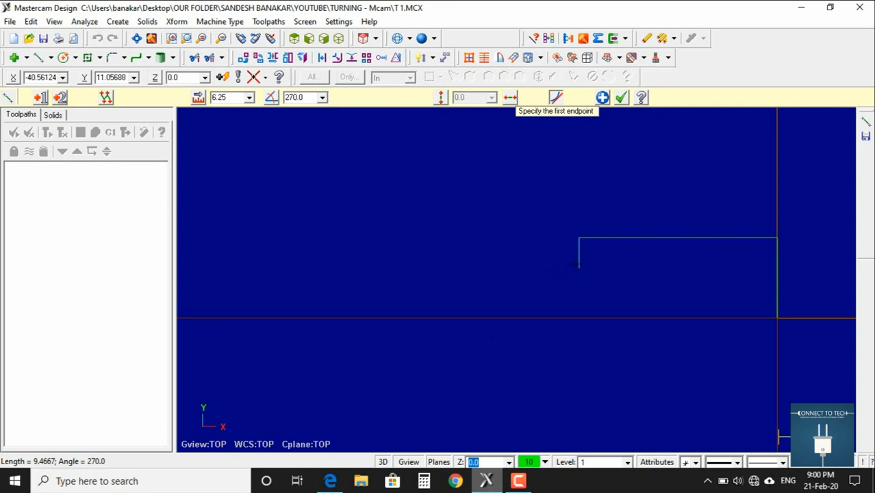
click(579, 269)
click(492, 269)
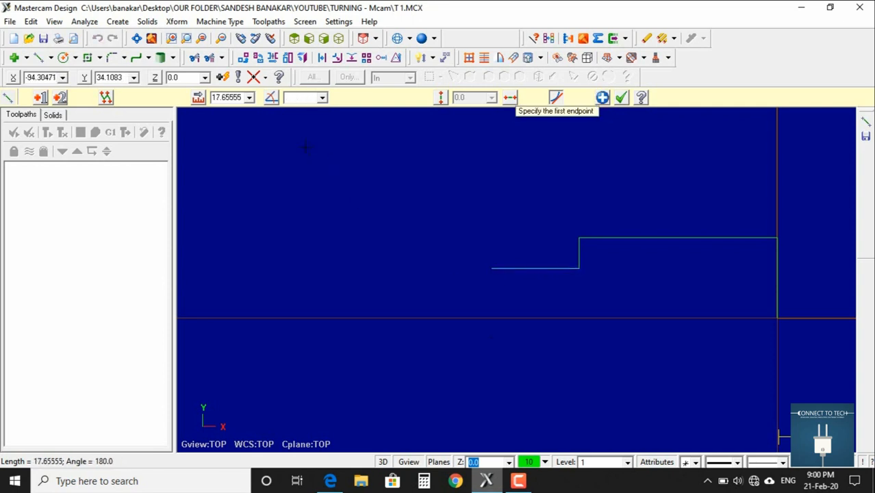
click(230, 98)
text(20)
key(Return)
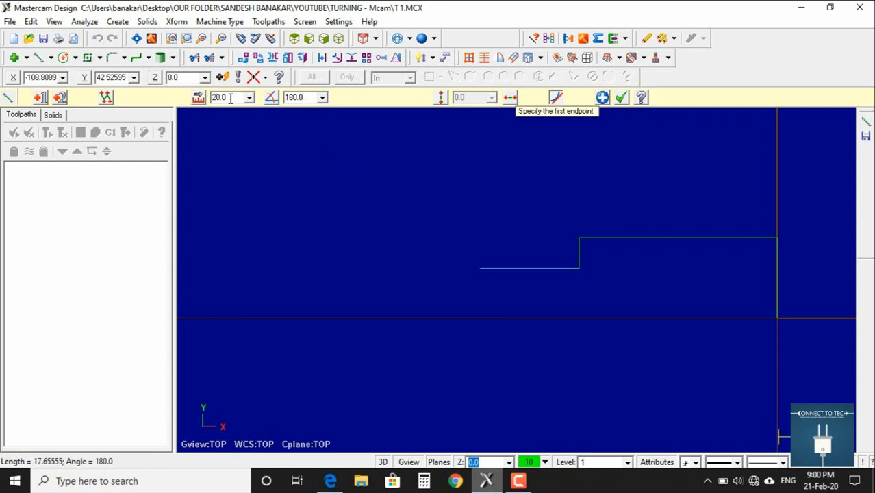
Step: Check the diameters in the PDF in Edge and, in Mastercam, draw a 5 mm line (15-10) at 90 degrees from the 20 mm line's free end
click(330, 482)
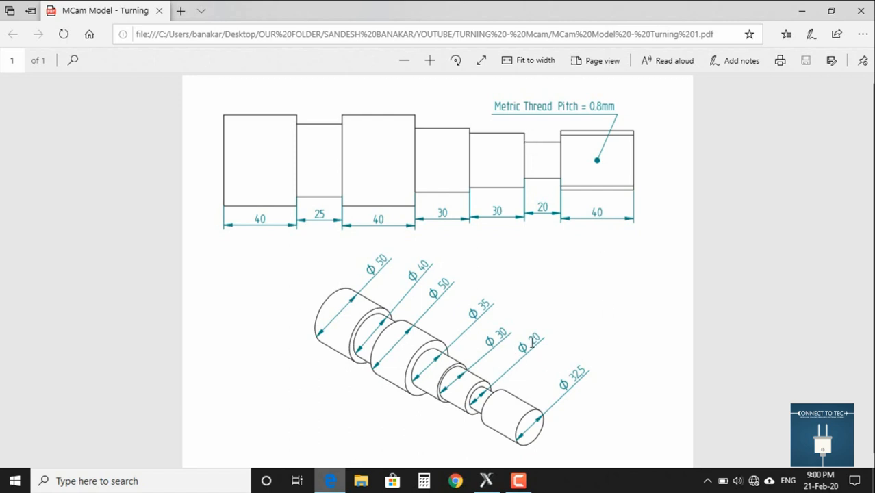
click(497, 477)
click(485, 480)
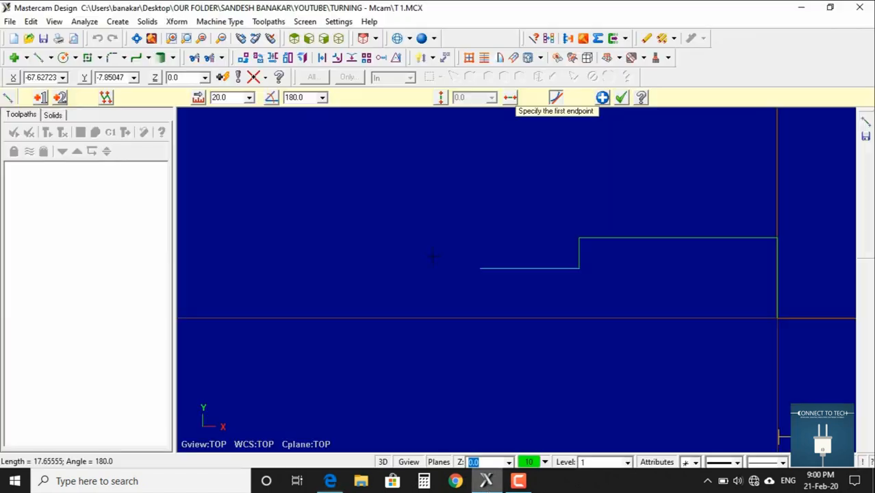
click(479, 268)
click(480, 224)
click(230, 97)
text(15-1)
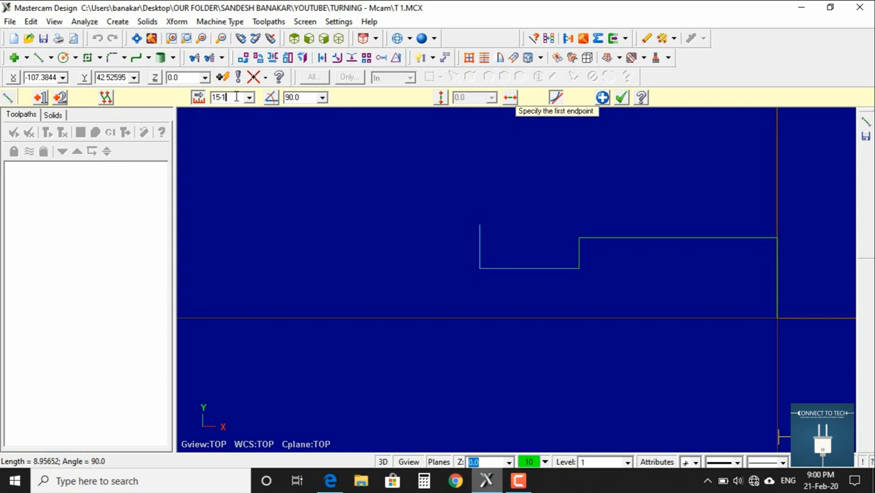
text(0)
key(Return)
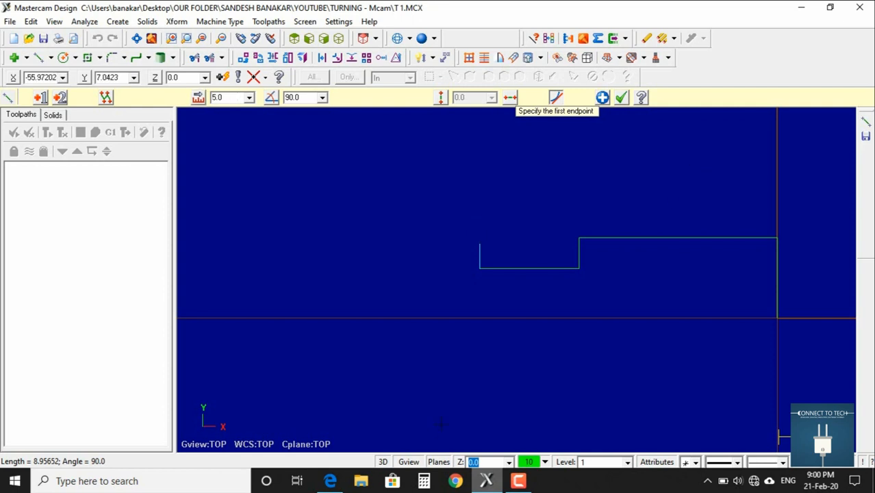
Step: Check the PDF drawing in Edge and, in Mastercam, draw a 30 mm line at 180 degrees from the 5 mm line's upper end
click(330, 481)
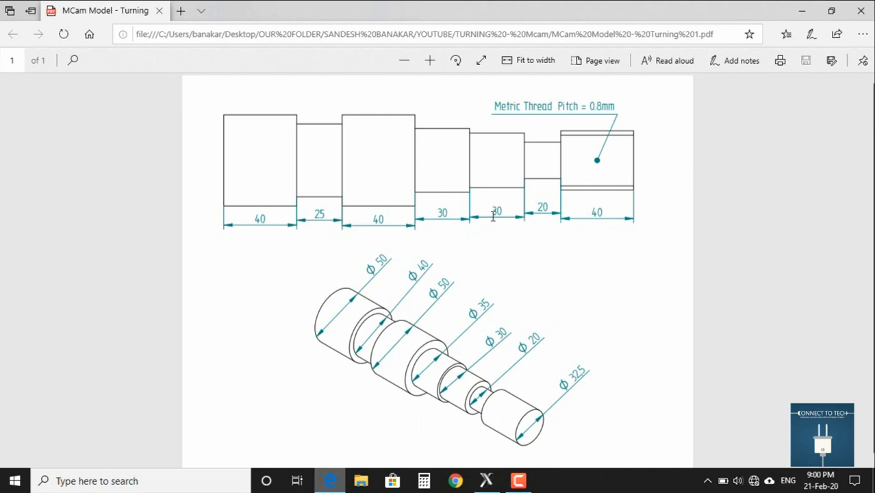
click(486, 480)
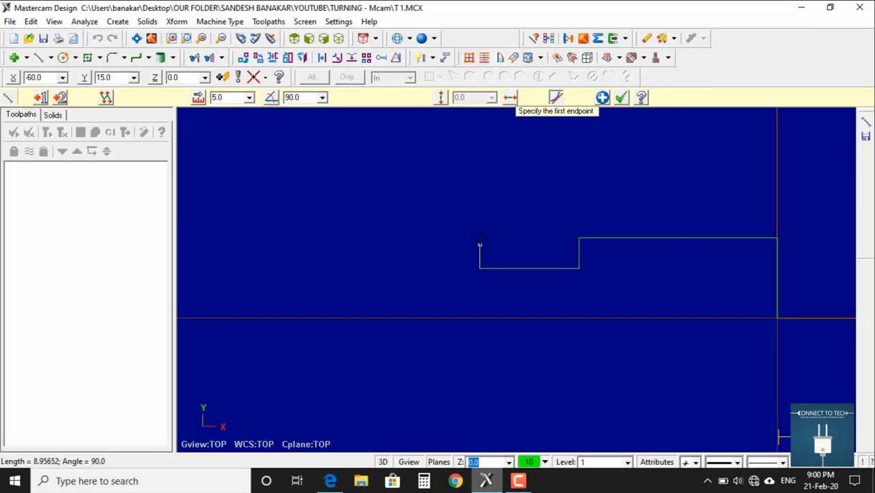
click(479, 244)
click(367, 244)
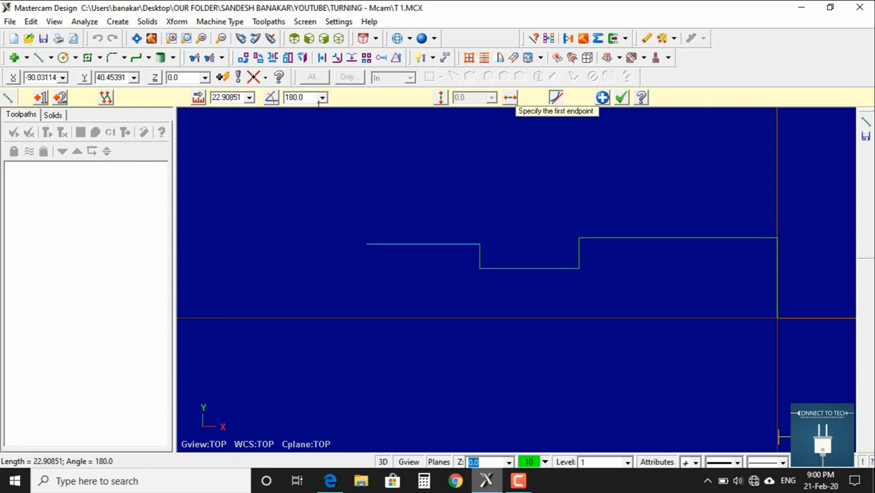
double_click(222, 97)
text(30)
key(Return)
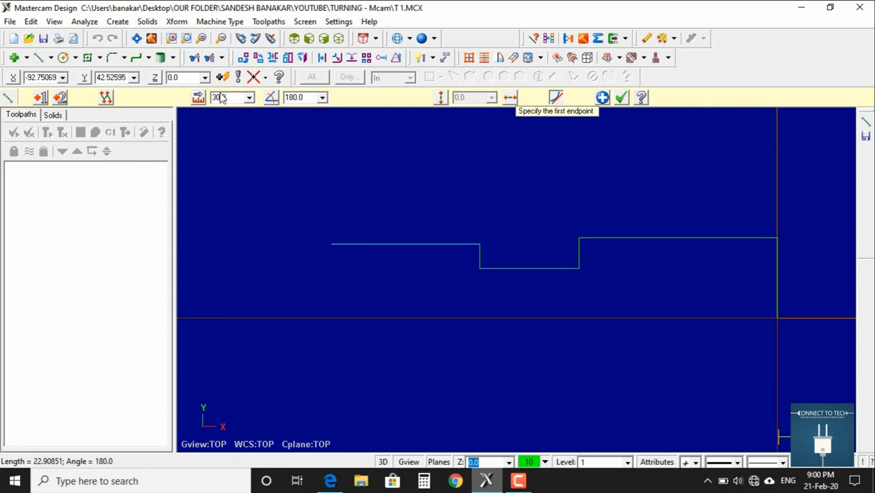
Step: Check the PDF drawing in Edge and, in Mastercam, draw a 2.5 mm line at 90 degrees from the 30 mm line's free end
click(330, 480)
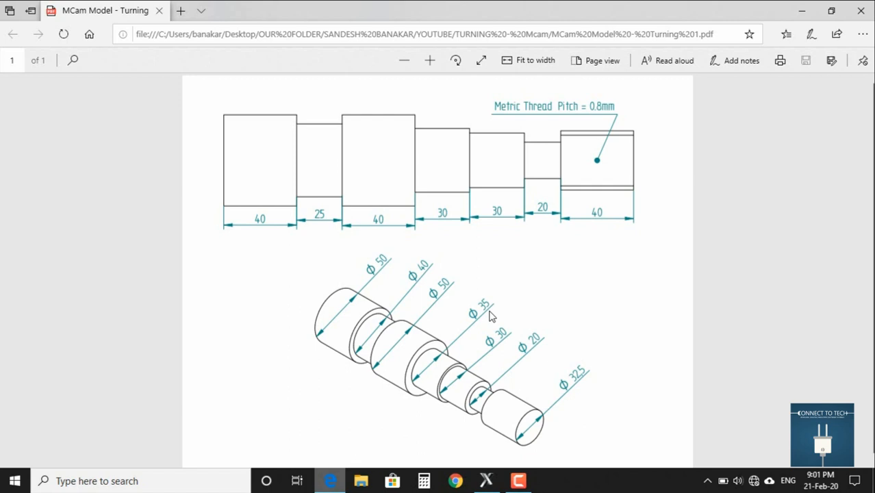
click(486, 480)
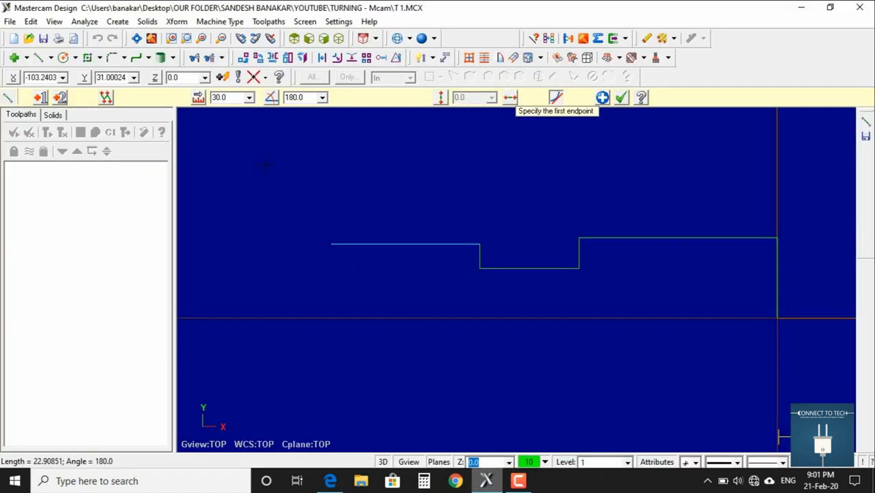
click(332, 244)
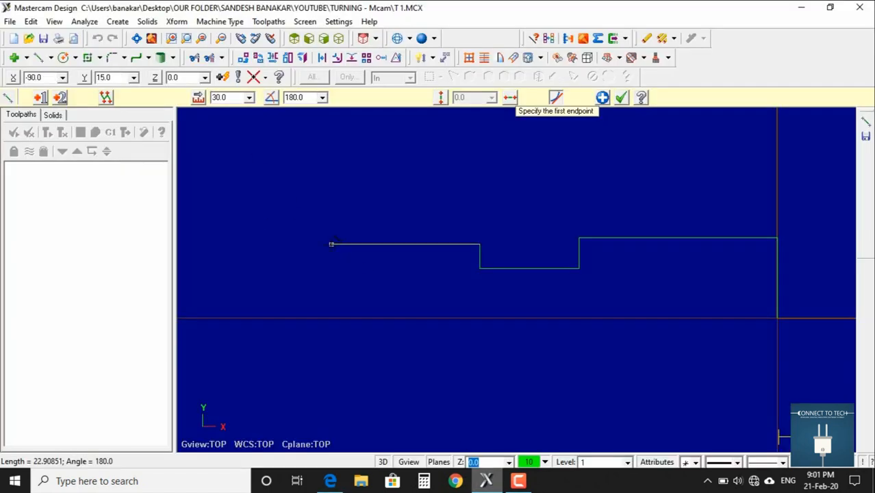
click(331, 243)
click(331, 228)
click(234, 100)
text(17.5-1)
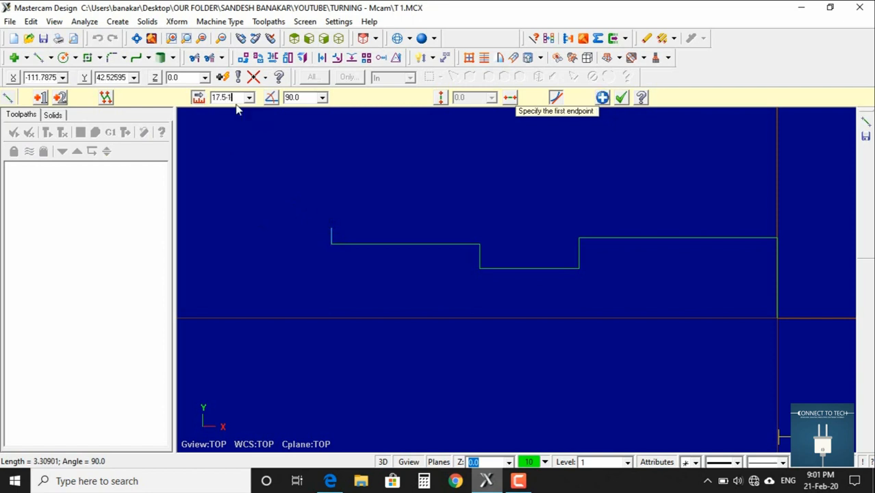
key(Return)
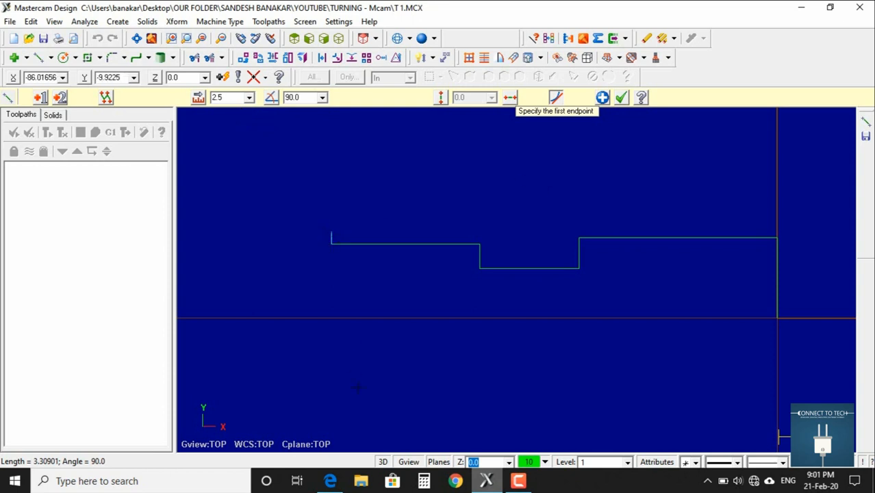
Step: Check the PDF drawing in Edge and, in Mastercam, draw a 30 mm line at 180 degrees from the 2.5 mm line's upper end
click(330, 480)
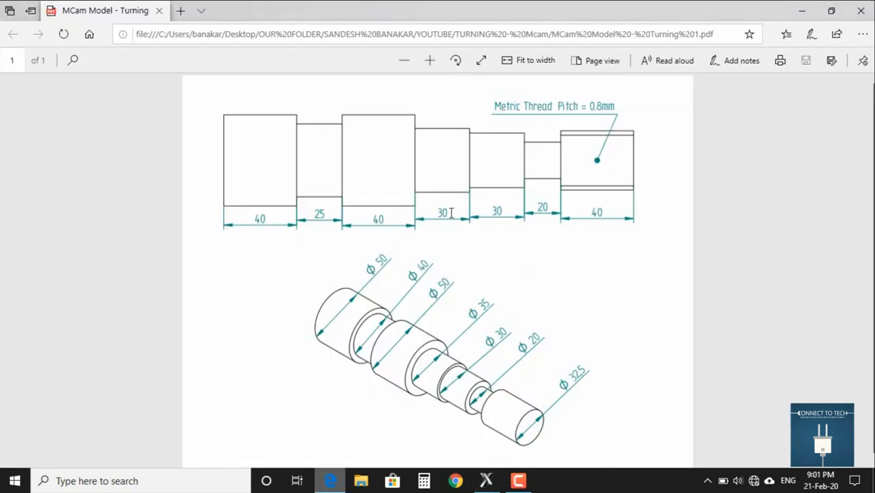
click(486, 480)
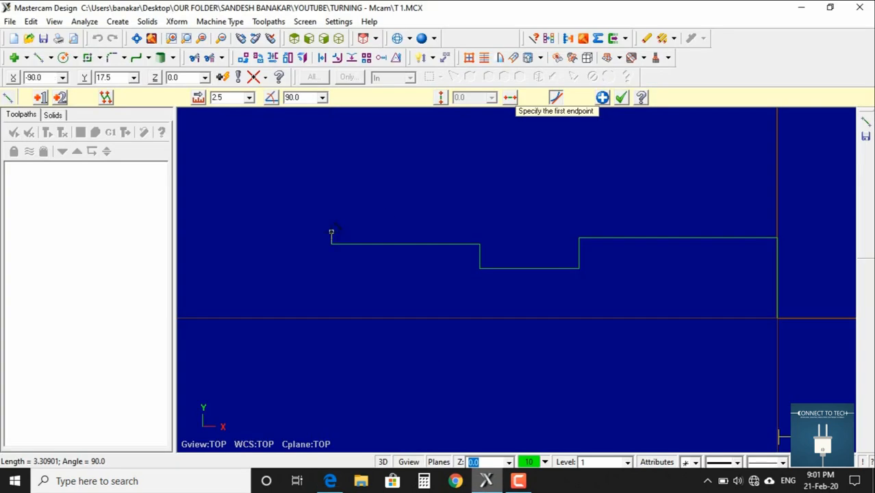
click(331, 232)
click(264, 232)
click(226, 98)
text(30)
key(Return)
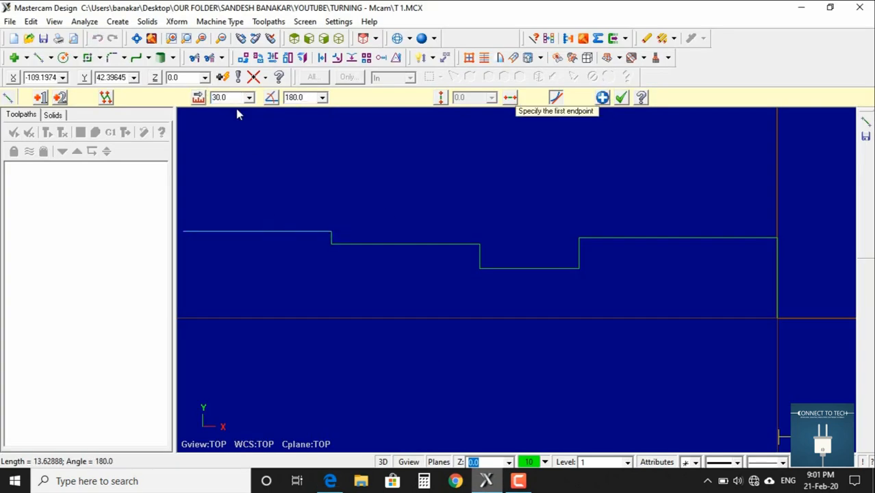
Step: Check the PDF drawing in Edge and, in Mastercam, draw a 7.5 mm line (25-17.5) at 90 degrees from the second 30 mm line's free end
scroll(460, 277, down, 1)
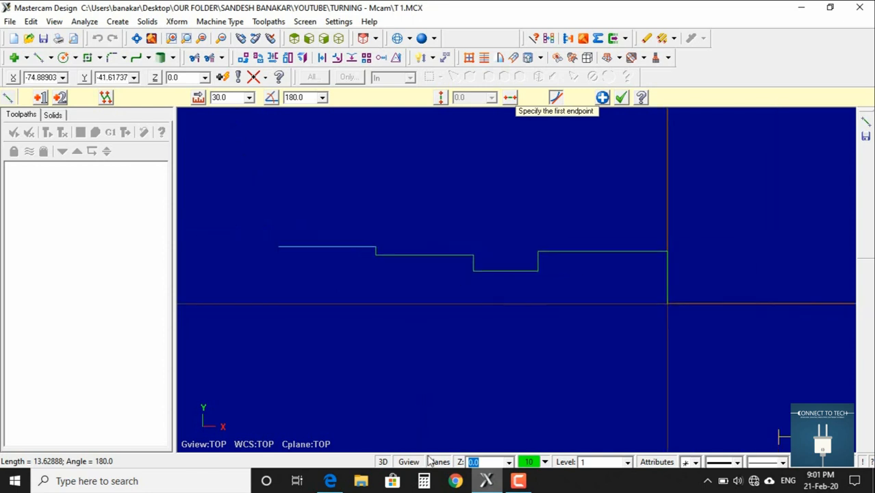
click(328, 482)
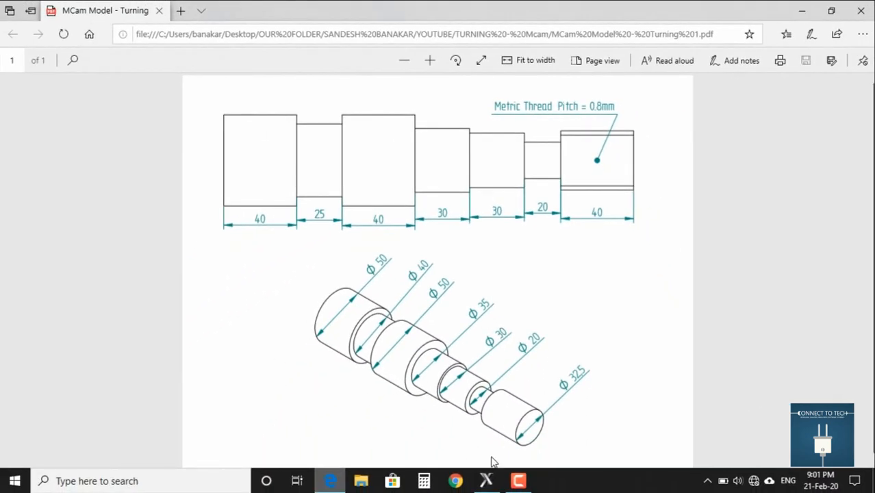
click(485, 480)
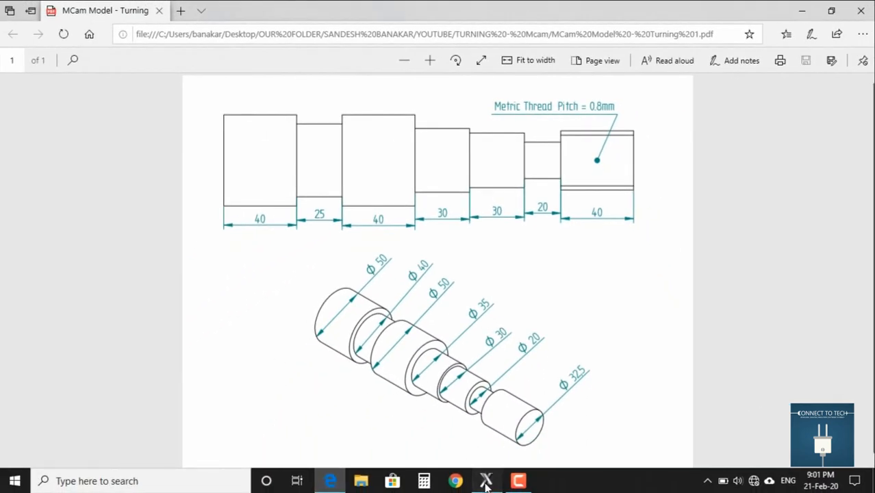
click(375, 247)
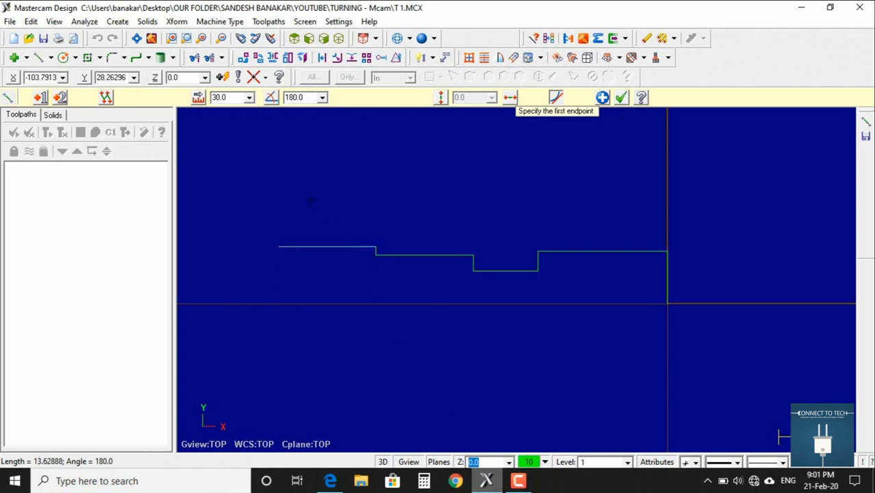
click(329, 481)
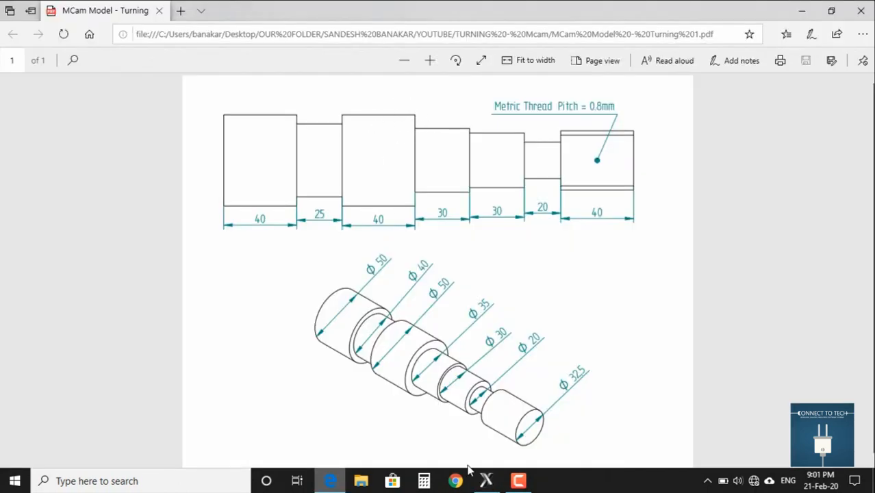
click(485, 480)
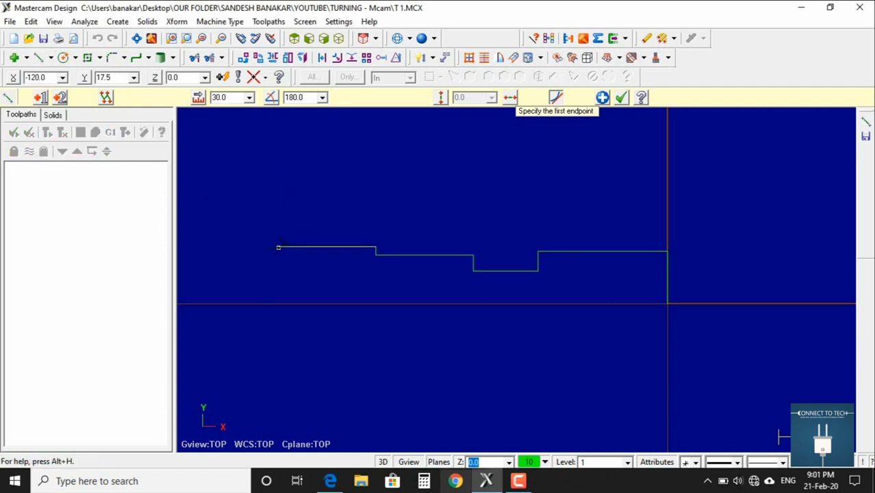
click(277, 247)
click(279, 200)
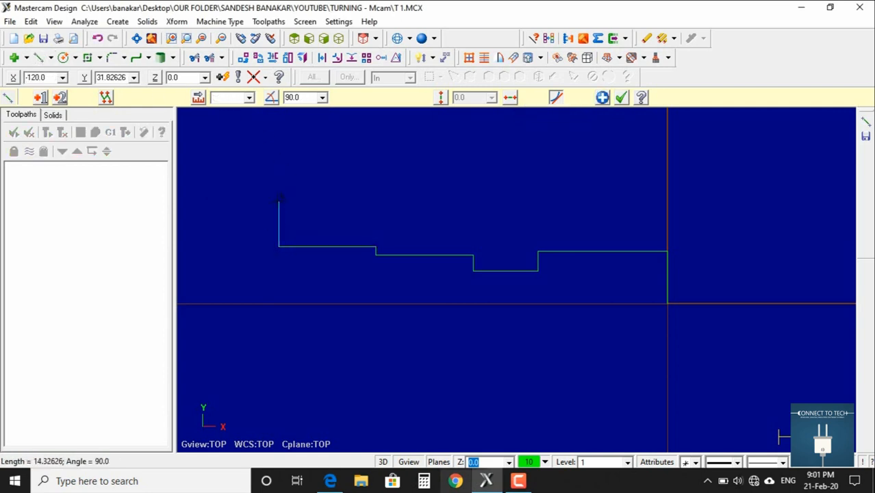
double_click(217, 97)
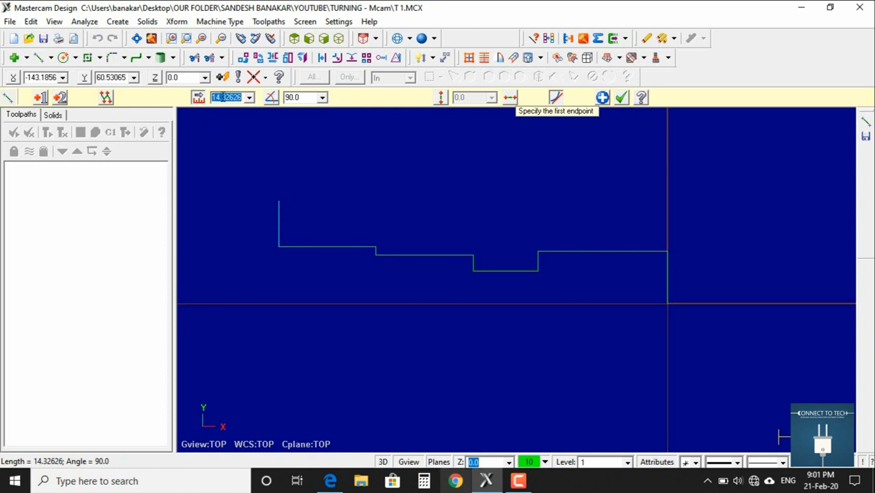
text(25-17.5)
key(Return)
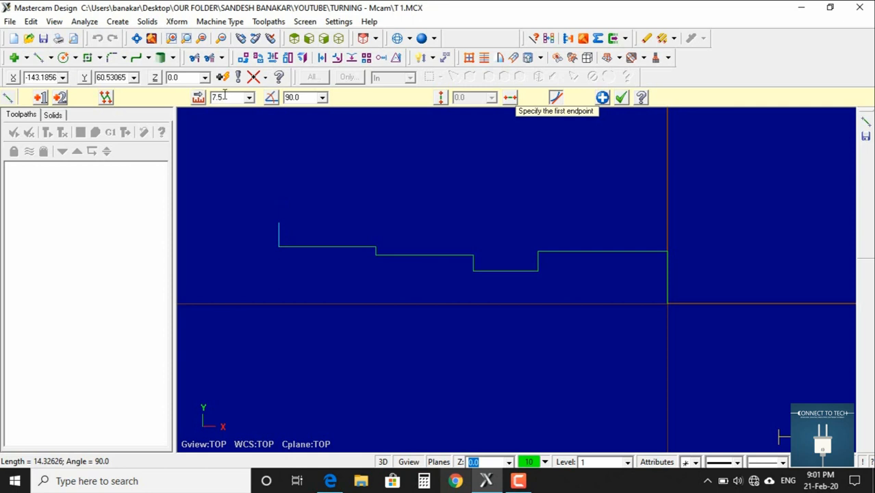
Step: Check the PDF drawing in Edge and, in Mastercam, draw a 40 mm line at 180 degrees from the 7.5 mm line's upper end
key(alt+Tab)
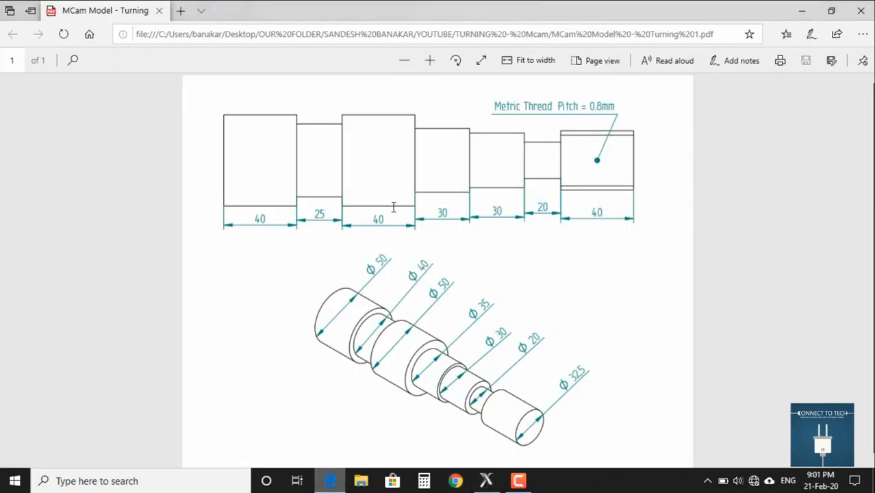
click(486, 481)
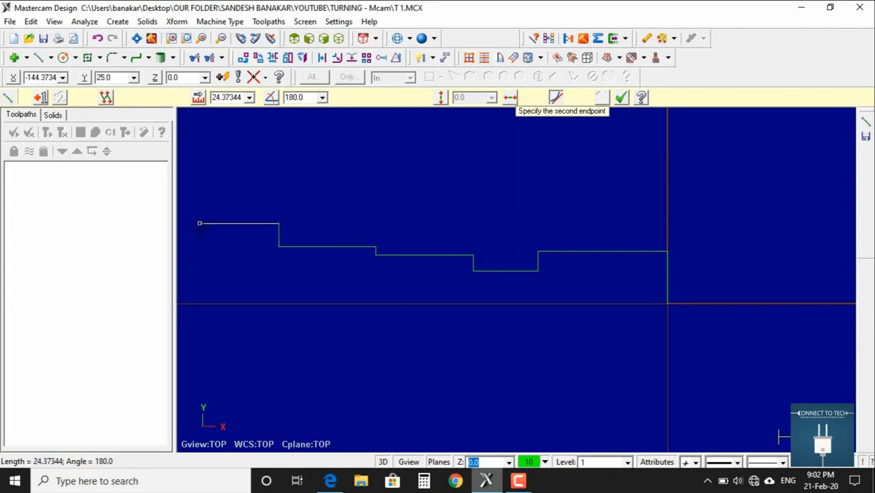
click(199, 223)
click(220, 97)
text(40)
key(Return)
Step: Check the PDF drawing in Edge and, in Mastercam, draw a 5 mm line at 270 degrees from the new 40 mm line's free end
scroll(414, 152, down, 2)
scroll(414, 152, down, 1)
middle_drag(361, 303, 641, 334)
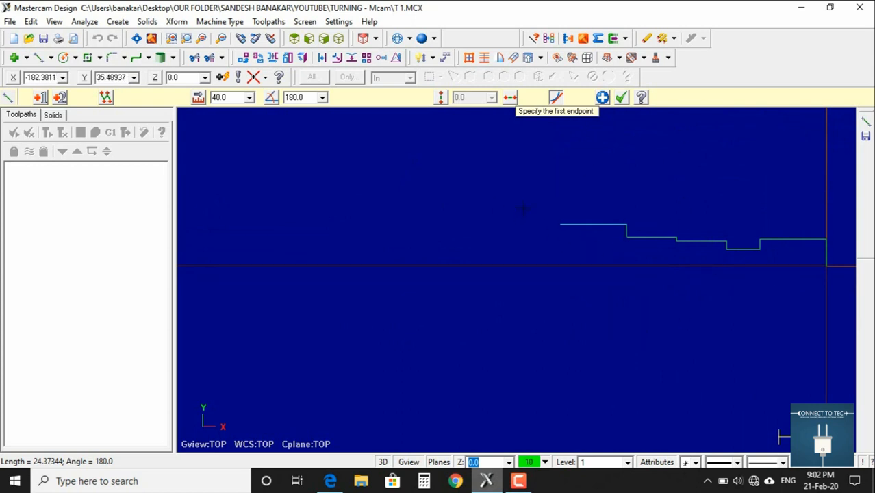
click(330, 480)
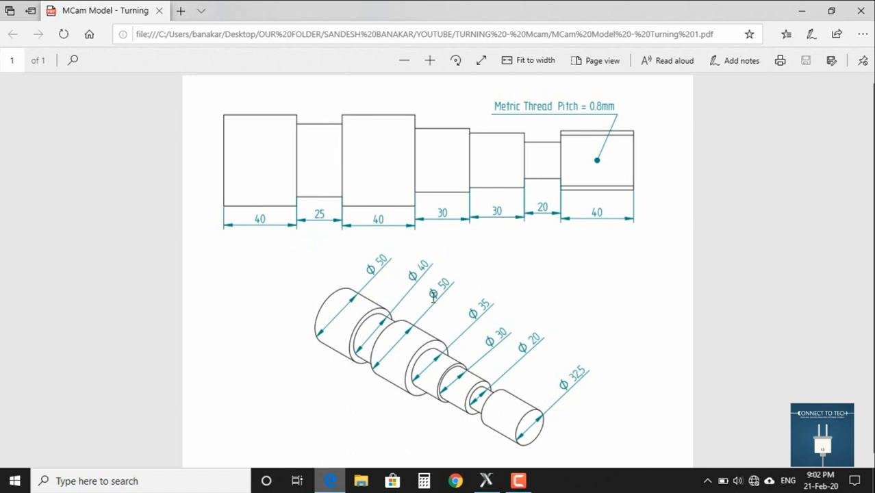
click(494, 481)
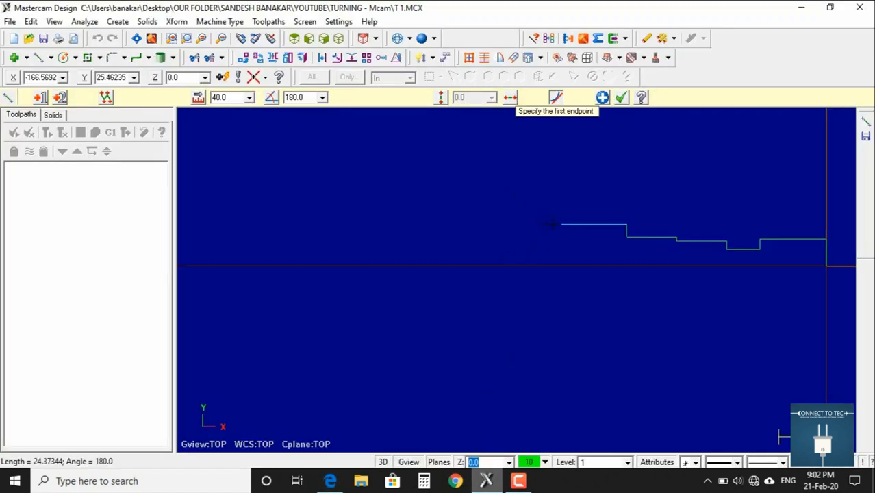
click(561, 224)
click(561, 238)
double_click(215, 98)
text(3)
key(Return)
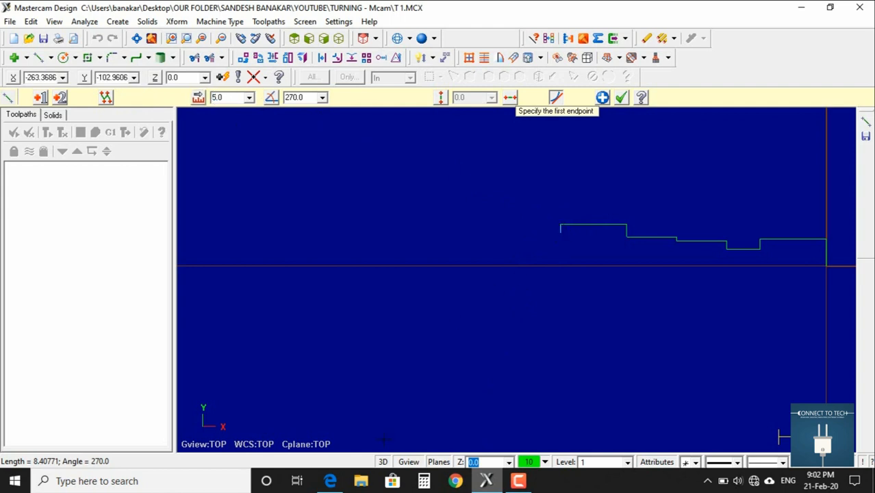
Step: Check the PDF drawing in Edge and, in Mastercam, draw a 25 mm line at 180 degrees from the 5 mm line's lower end
click(331, 480)
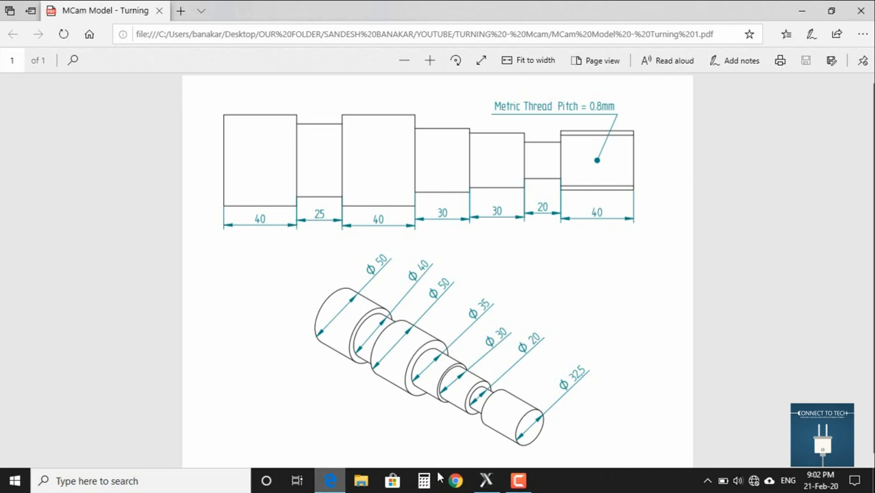
click(486, 481)
click(559, 231)
click(522, 232)
click(233, 98)
text(25)
key(Return)
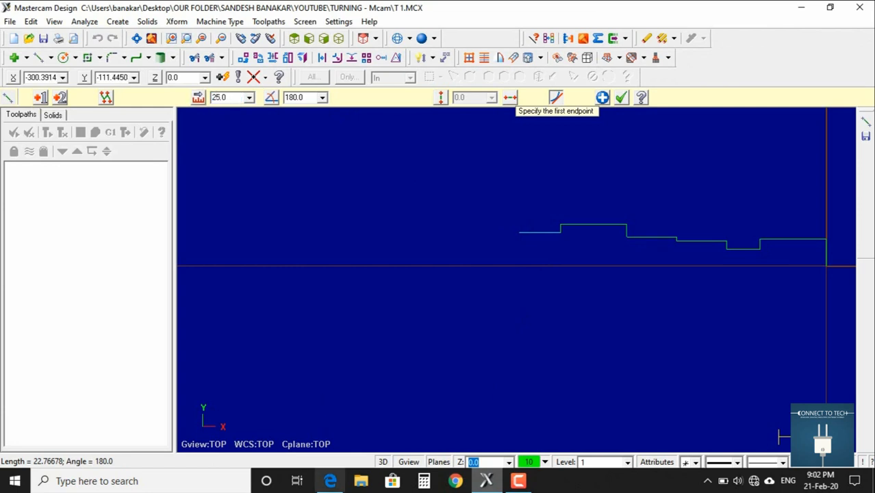
Step: Check the diameters in the PDF in Edge and, in Mastercam, draw a 5 mm line (25-20) at 90 degrees from the 25 mm line's free end
click(330, 481)
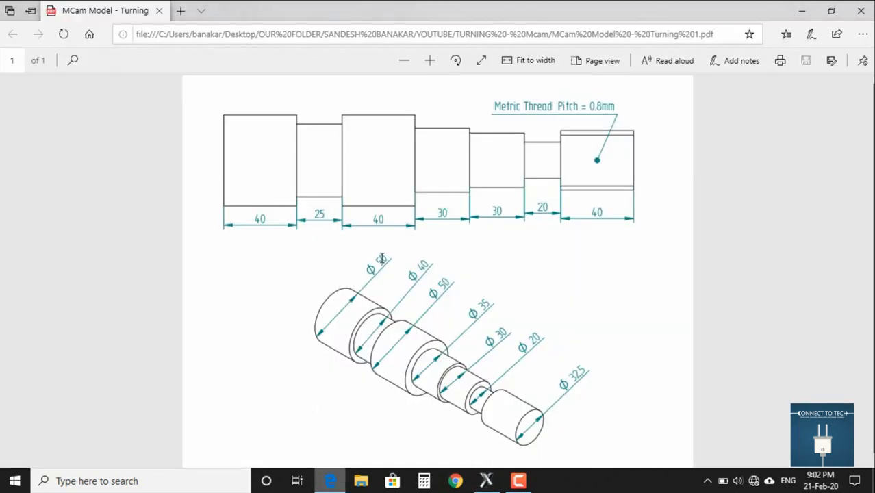
click(486, 481)
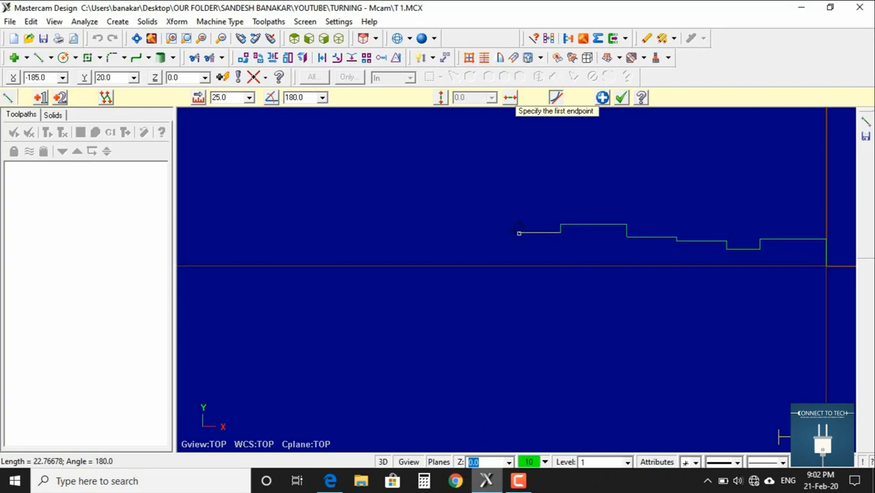
click(519, 233)
click(518, 219)
double_click(216, 97)
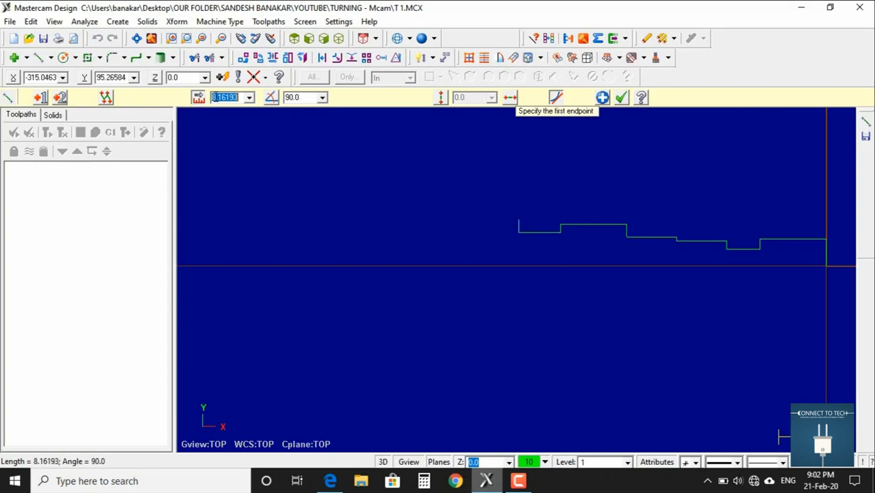
text(25-20)
key(Return)
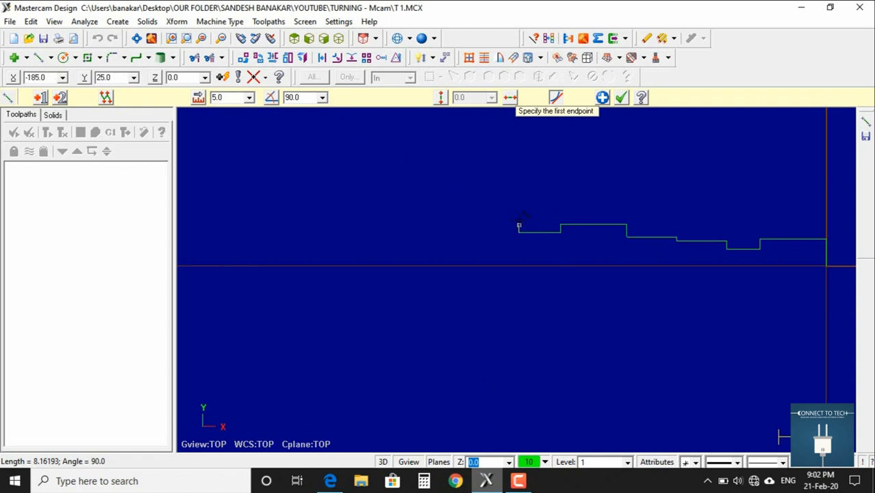
Step: Check the PDF drawing in Edge and, in Mastercam, draw a 40 mm line at 180 degrees from the last 5 mm line's upper end
key(alt+Tab)
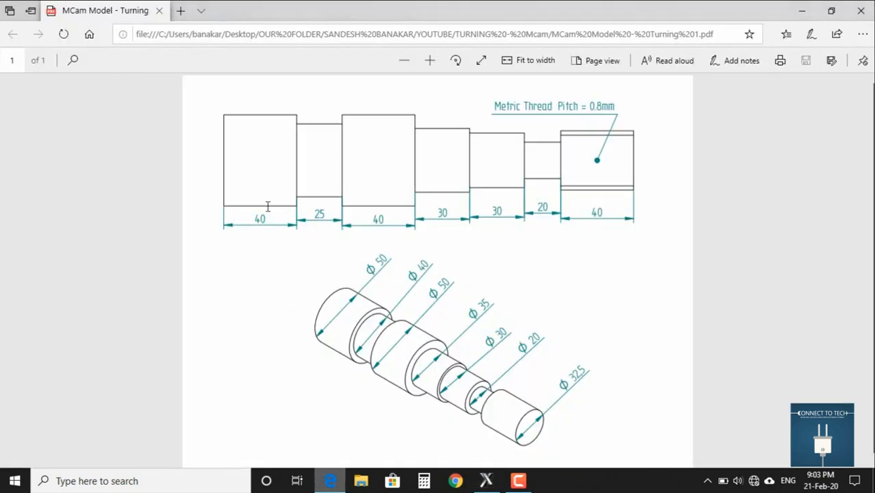
click(486, 480)
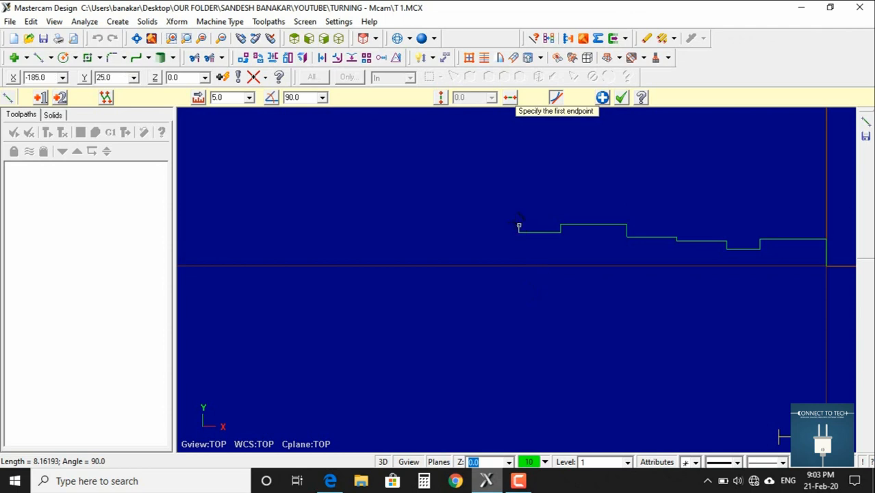
click(518, 226)
click(462, 224)
click(229, 96)
text(40)
key(Return)
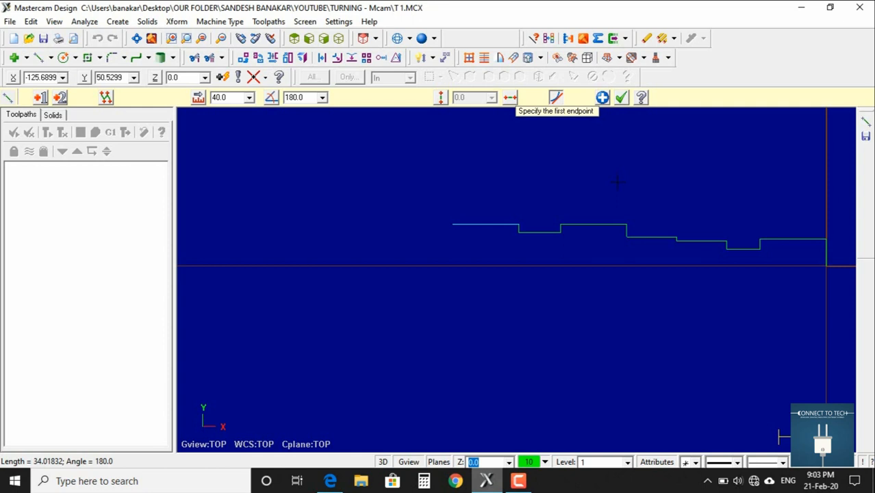
Step: Draw a 10 mm line at 90 degrees from the free end of the last 40 mm line
click(452, 224)
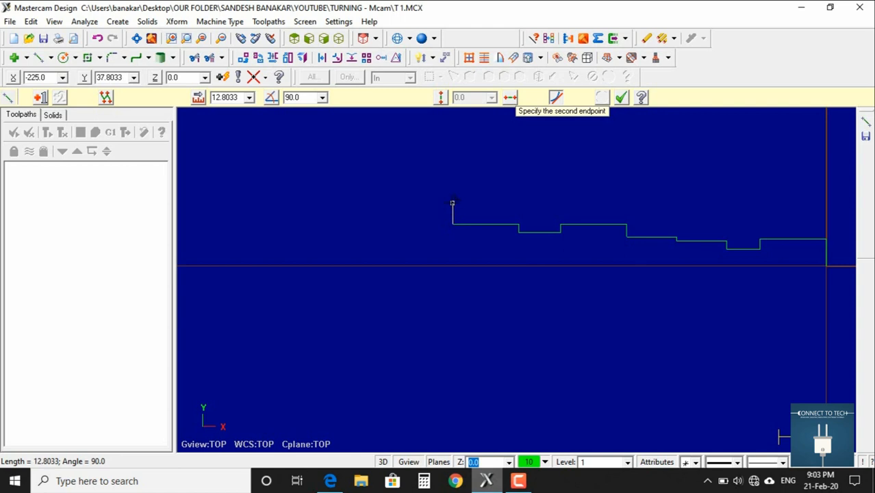
click(452, 202)
click(228, 96)
text(10.0)
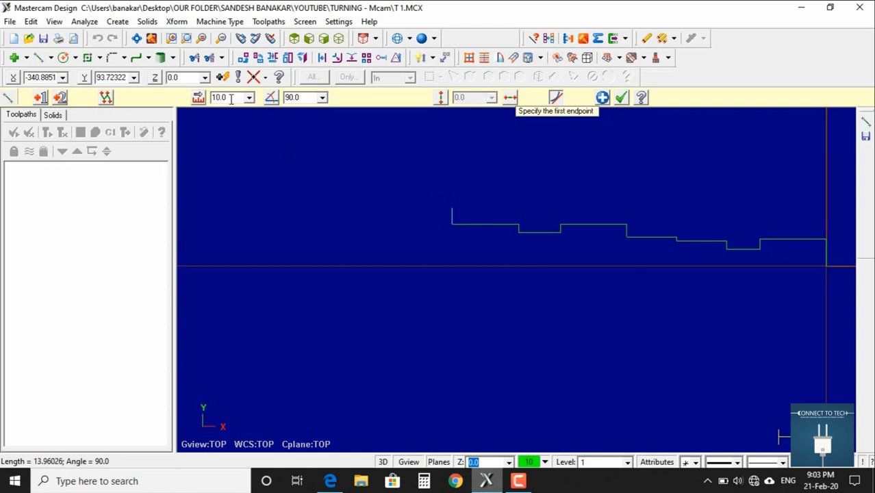
Step: Draw a 20 mm line at 180 degrees from the 10 mm line's upper end
click(452, 207)
click(397, 207)
click(226, 98)
text(20.0)
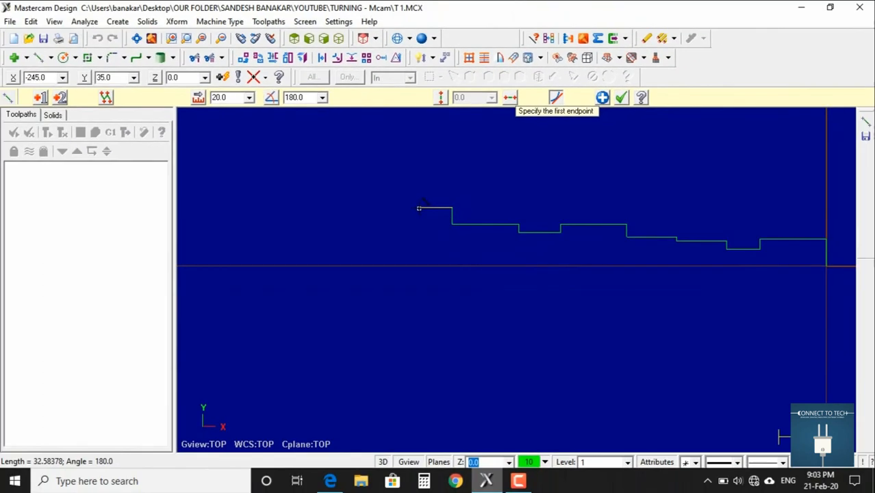
Step: Draw a vertical line about 85 mm down from the 20 mm line's free end and a line about 324 mm long at 180 degrees from the origin
click(388, 202)
click(418, 347)
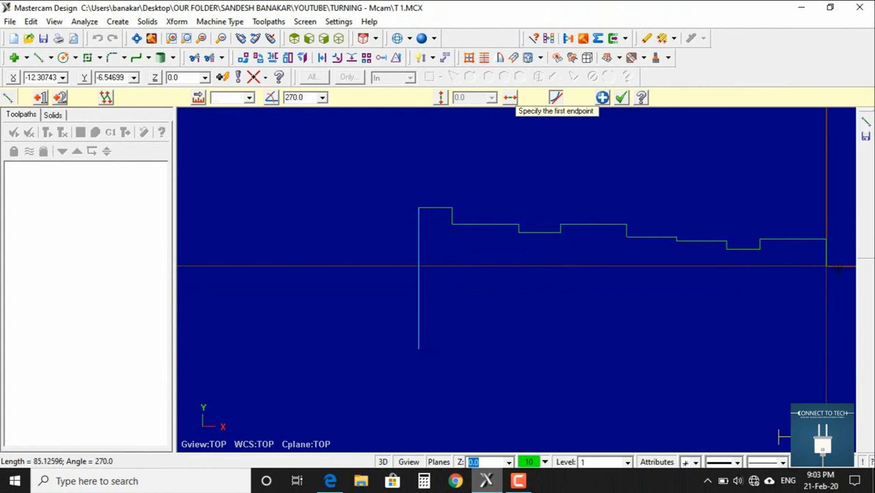
click(826, 266)
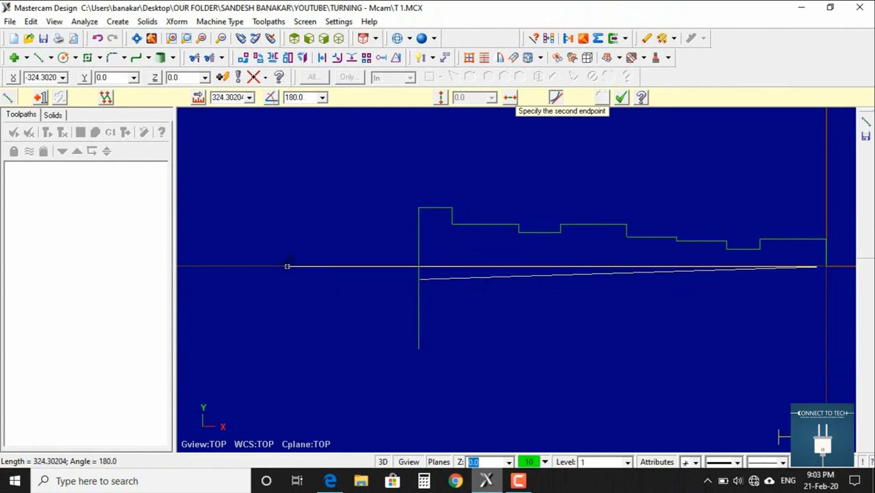
click(289, 265)
right_click(293, 185)
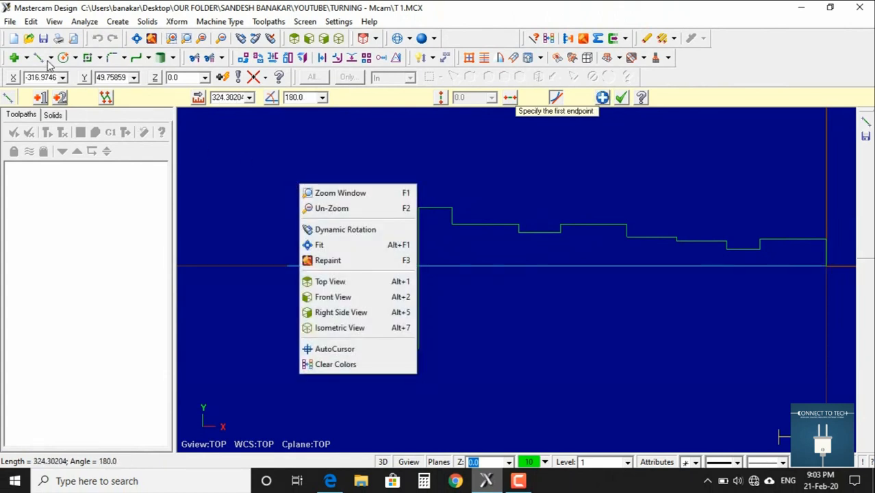
Step: Trim away the overhanging ends of the axis line and the vertical end line with Trim/Break's divide option, closing the half profile
click(194, 61)
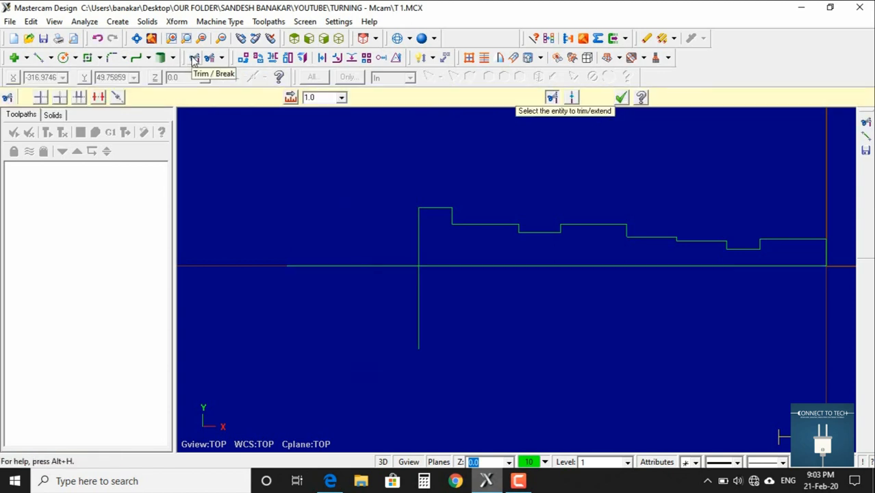
click(98, 97)
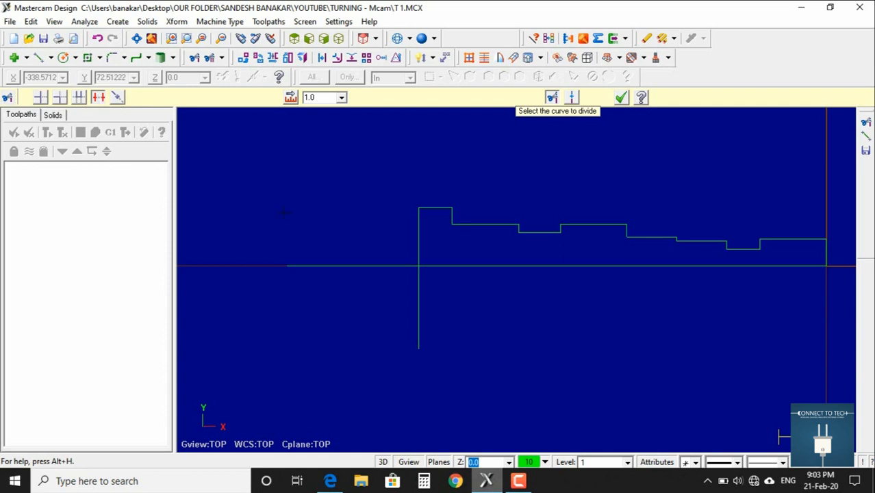
click(316, 266)
click(418, 322)
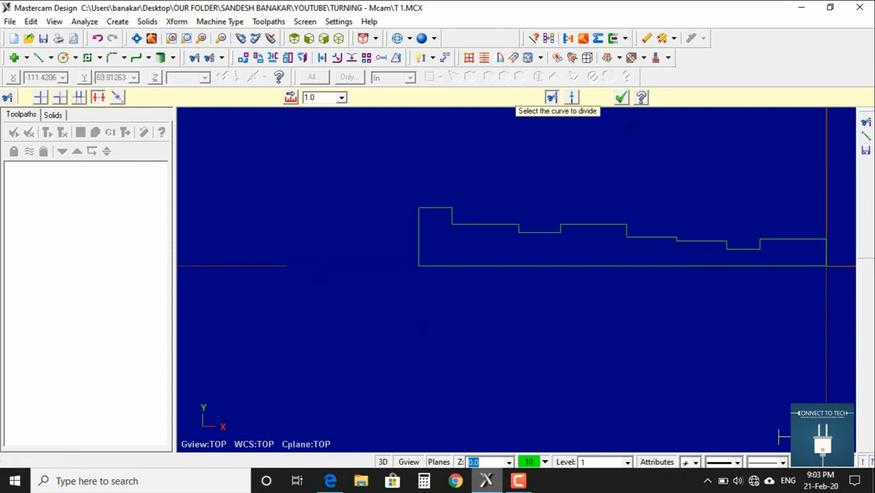
click(621, 97)
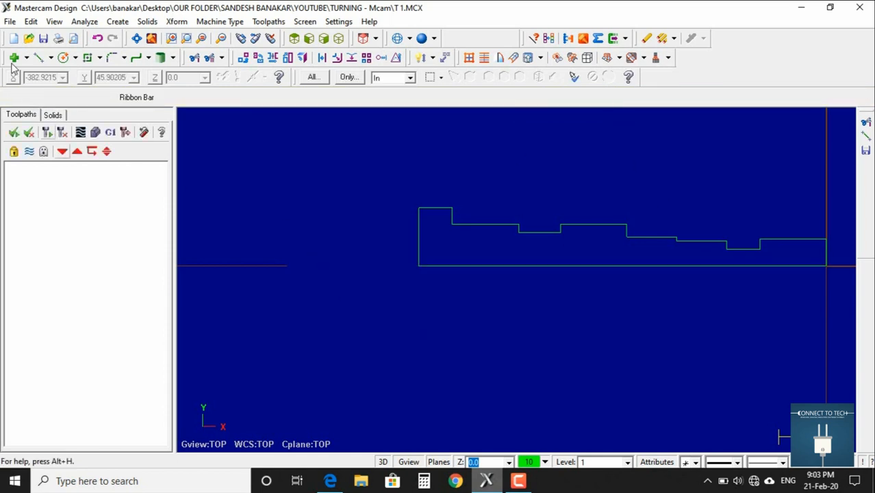
scroll(455, 291, down, 1)
scroll(455, 291, up, 2)
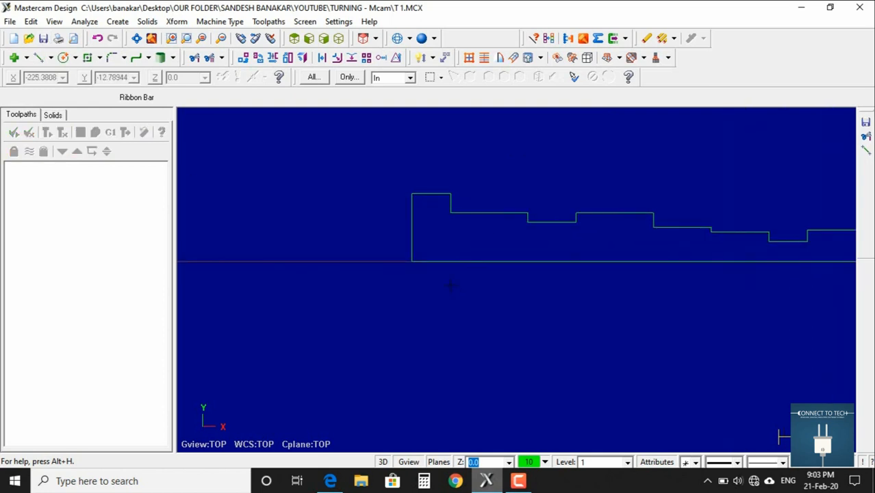
Step: Set the machine type to the default lathe for the finished half profile
mouse_move(519, 321)
middle_down()
mouse_move(414, 367)
mouse_move(336, 378)
middle_up()
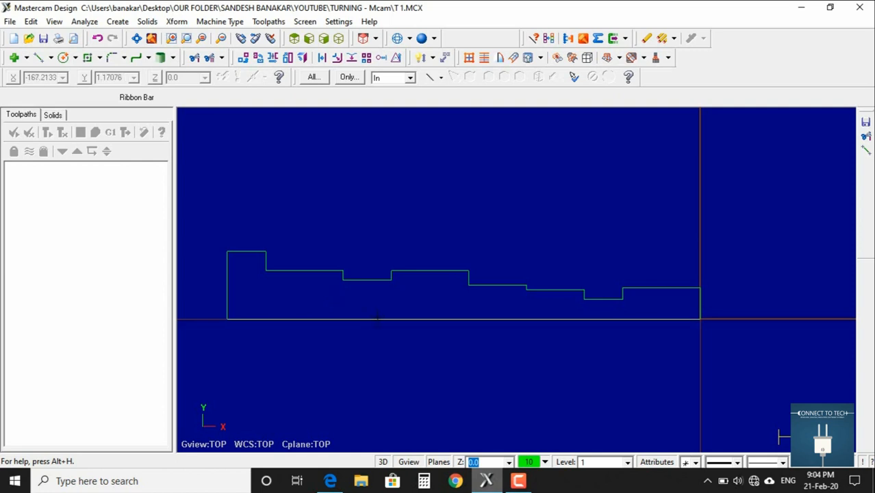
click(226, 24)
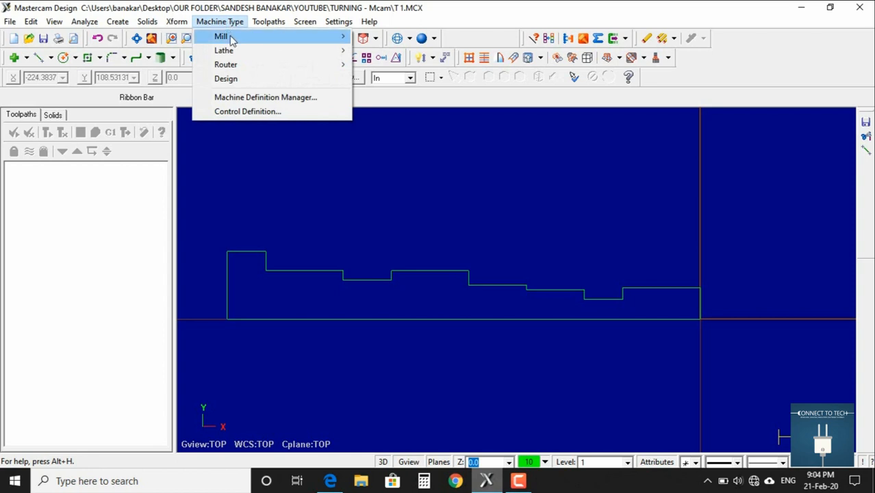
mouse_move(233, 53)
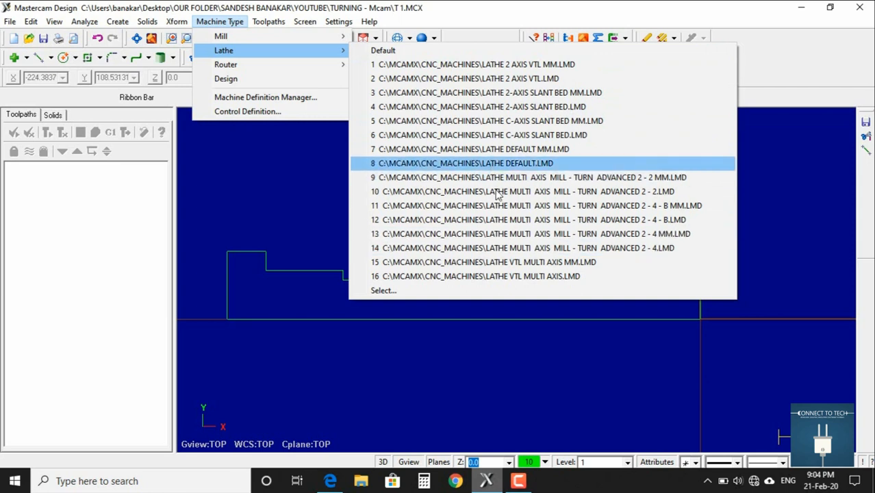
click(441, 52)
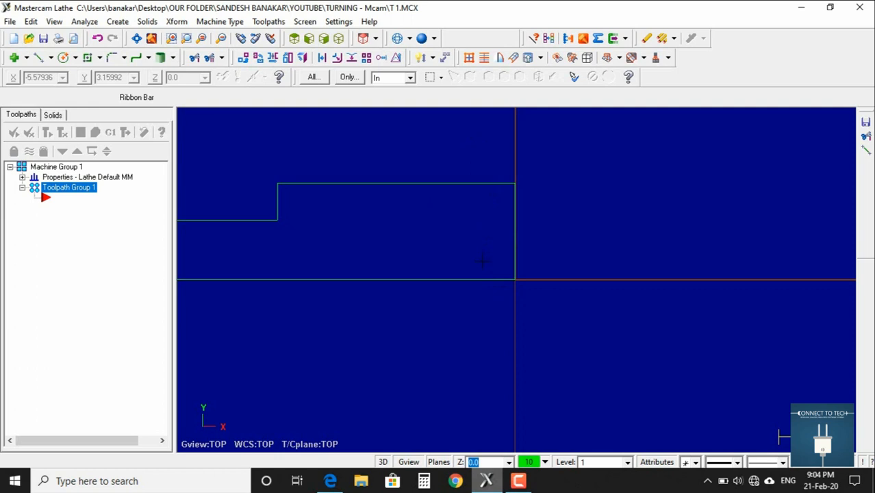
Step: Define the left-spindle bar stock in the stock setup from two points: the origin and the upper corner of the profile's largest-diameter end
scroll(482, 260, down, 2)
middle_drag(499, 270, 774, 293)
scroll(775, 293, down, 1)
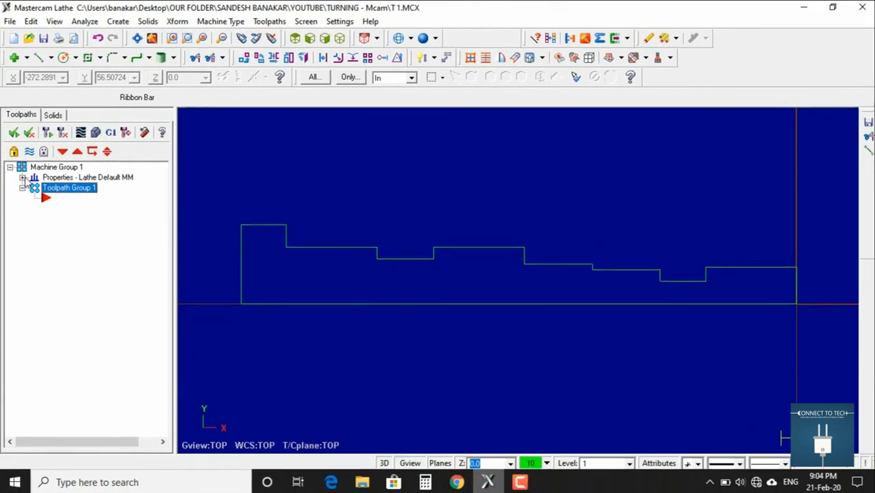
click(22, 177)
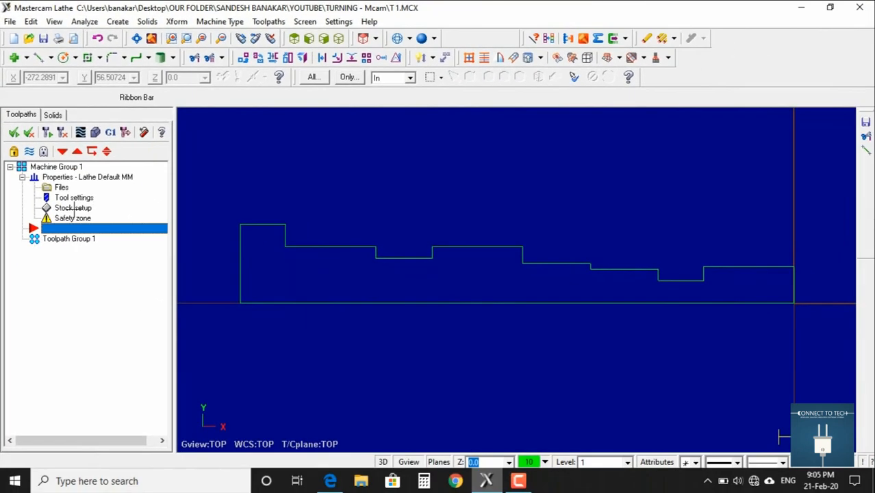
click(126, 301)
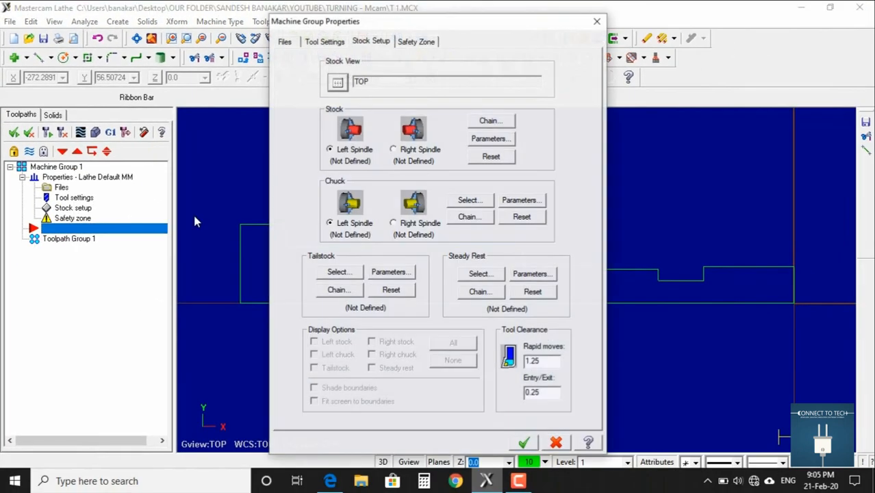
drag(406, 26, 406, 17)
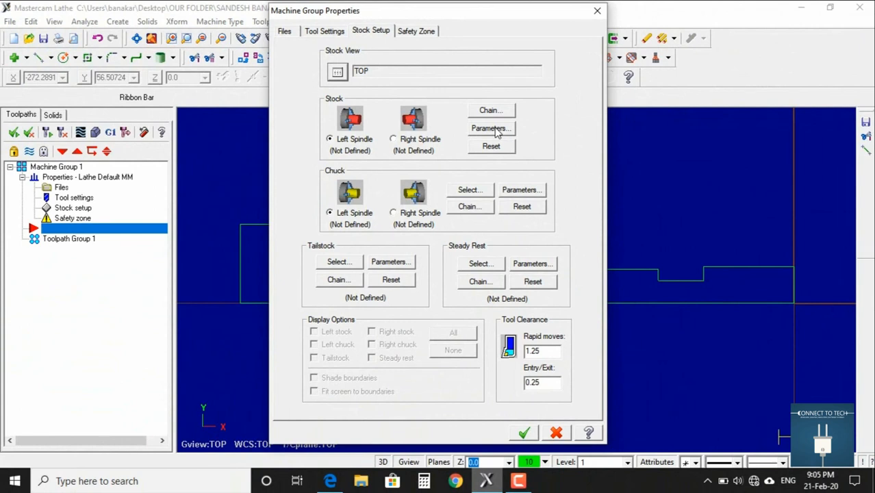
click(491, 128)
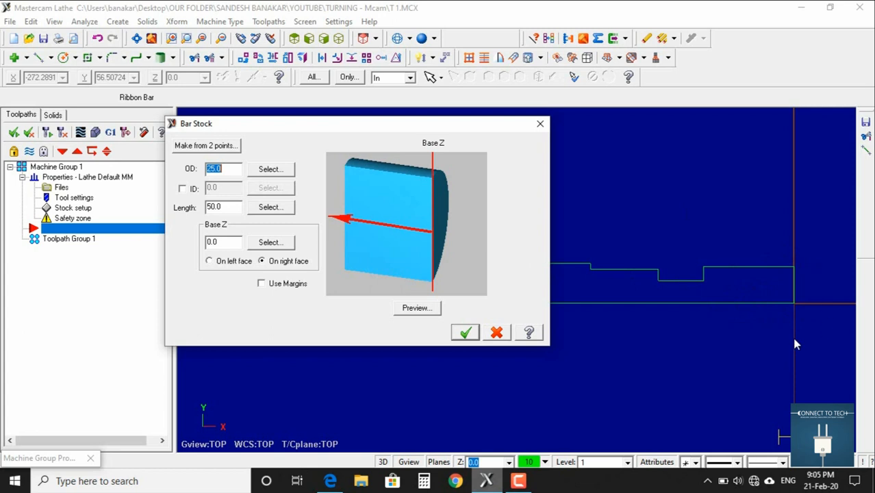
click(205, 146)
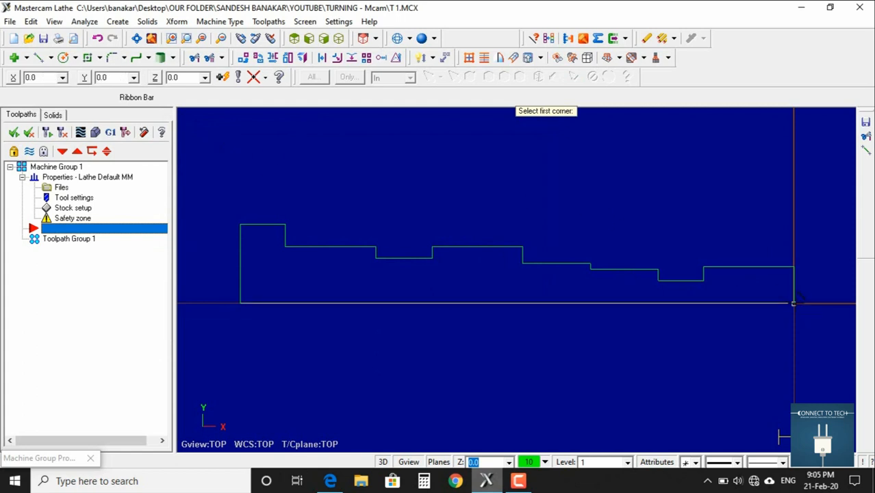
click(793, 302)
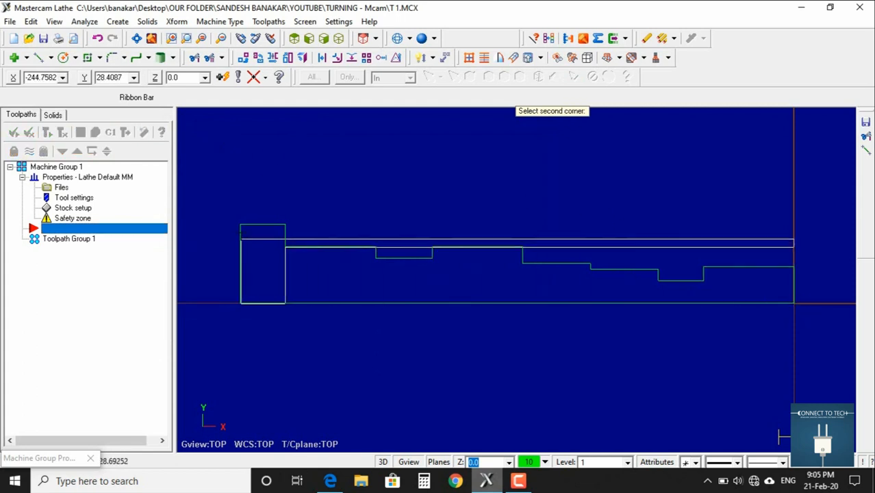
click(241, 225)
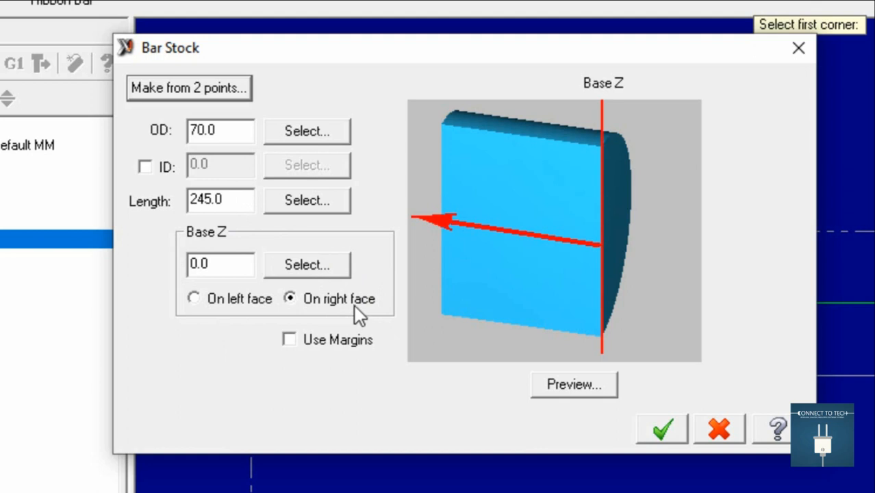
Step: Set the bar stock's Base Z to 5 mm on the right face and accept the stock
drag(215, 263, 180, 263)
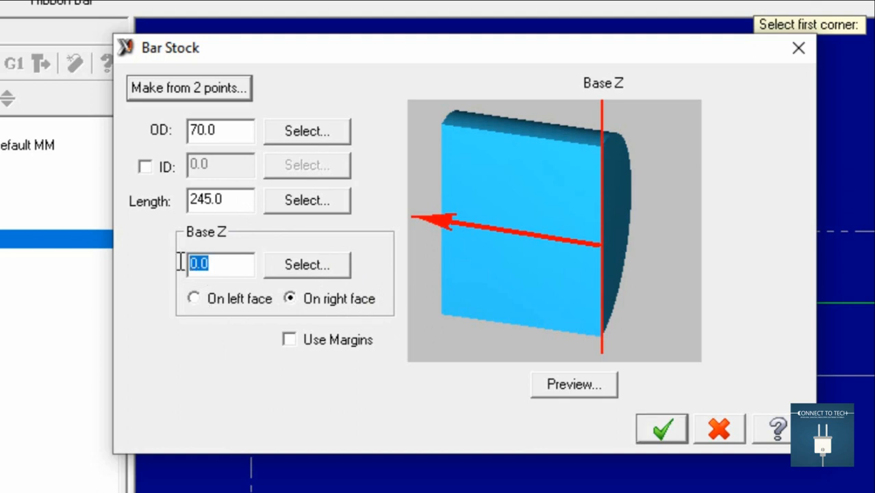
text(5)
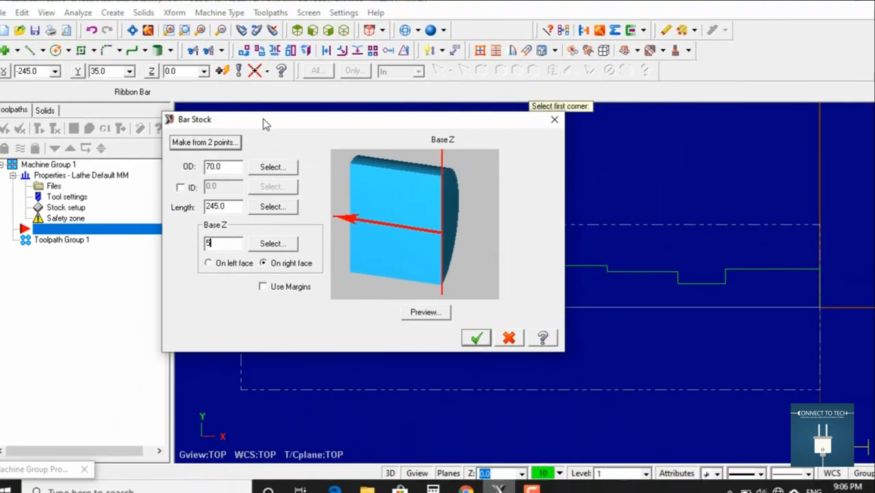
drag(274, 47, 566, 30)
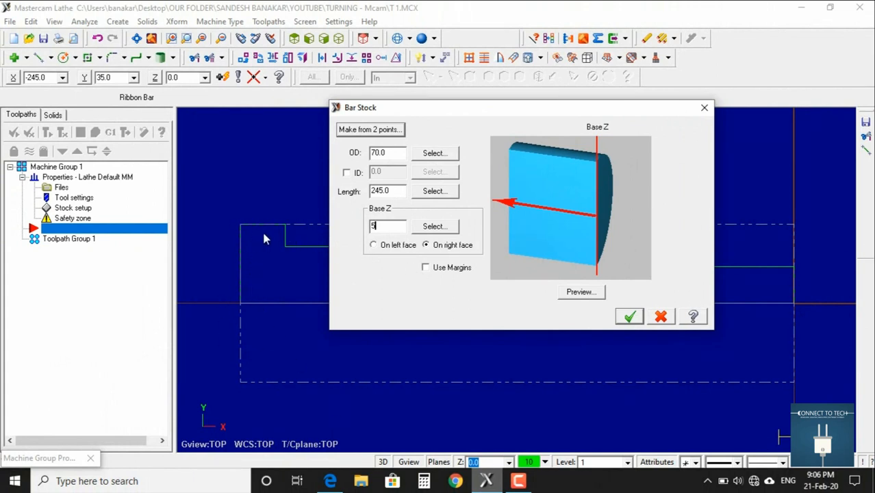
click(629, 316)
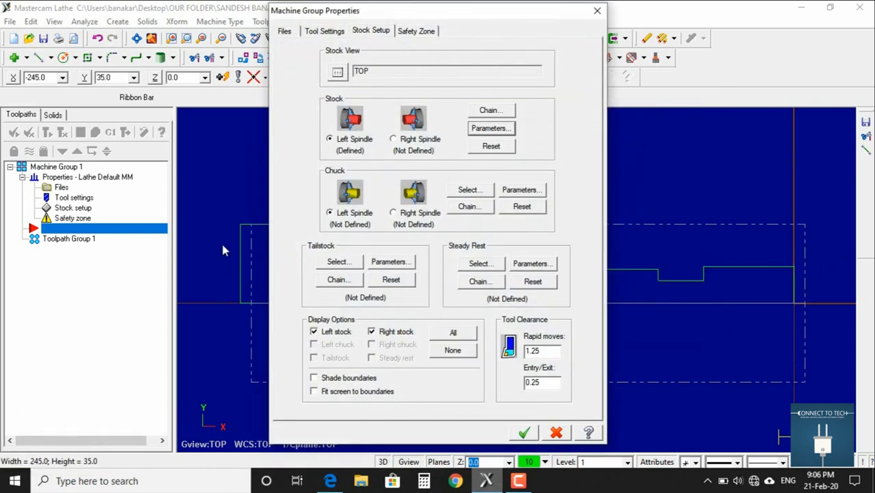
Step: Reopen the left-spindle stock parameters and set the bar stock length to 250 mm
drag(401, 17, 562, 99)
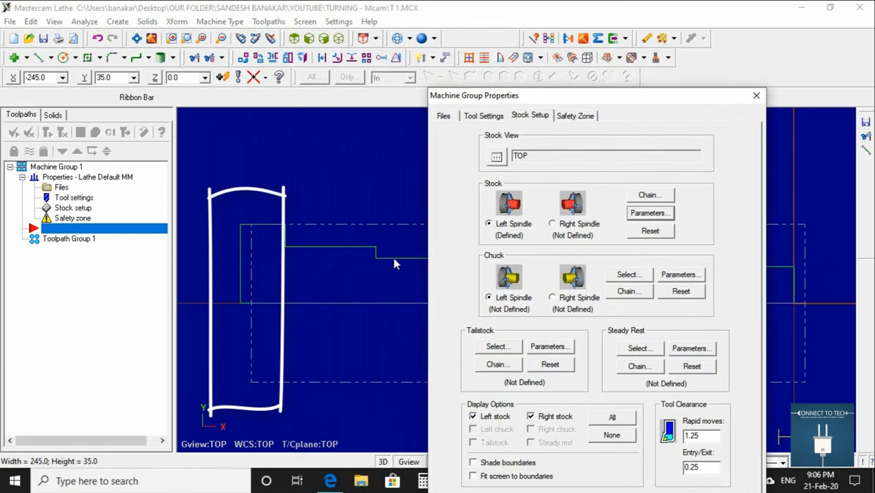
click(649, 214)
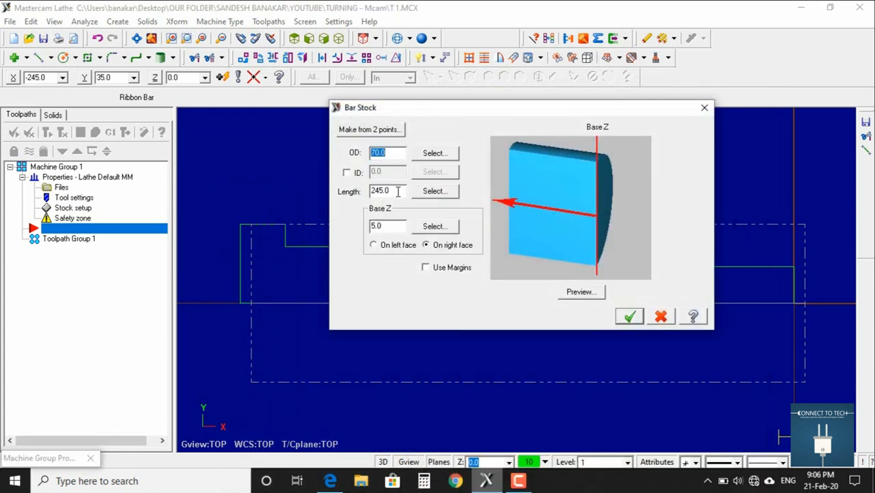
drag(398, 192, 352, 189)
text(25)
click(628, 317)
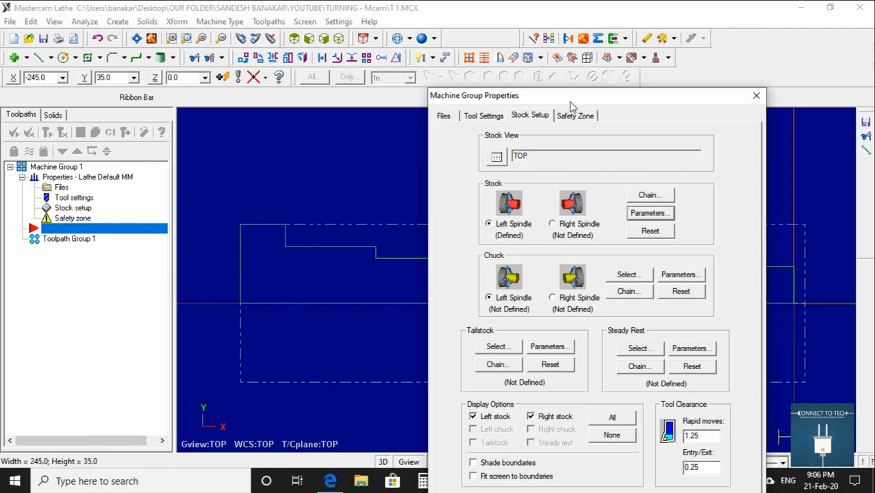
Step: Define the left-spindle chuck jaws positioned from stock with a 10 mm grip length, accept the stock setup and save the file
drag(592, 103, 429, 16)
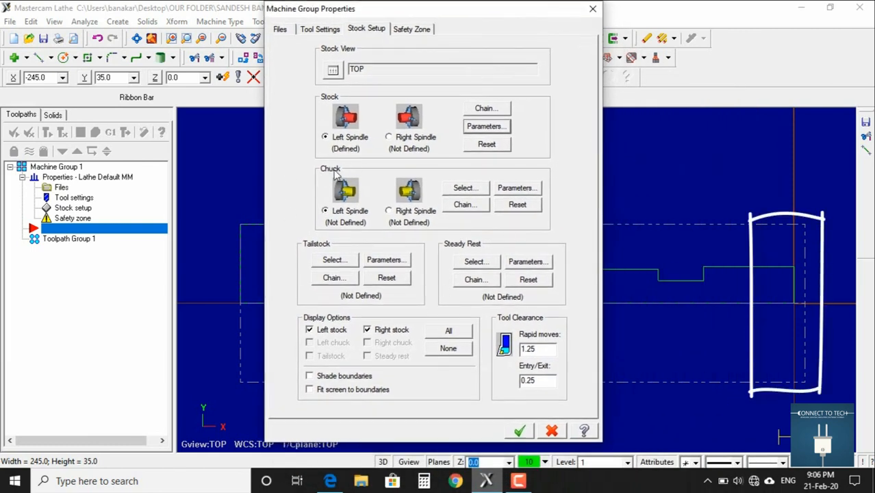
click(517, 188)
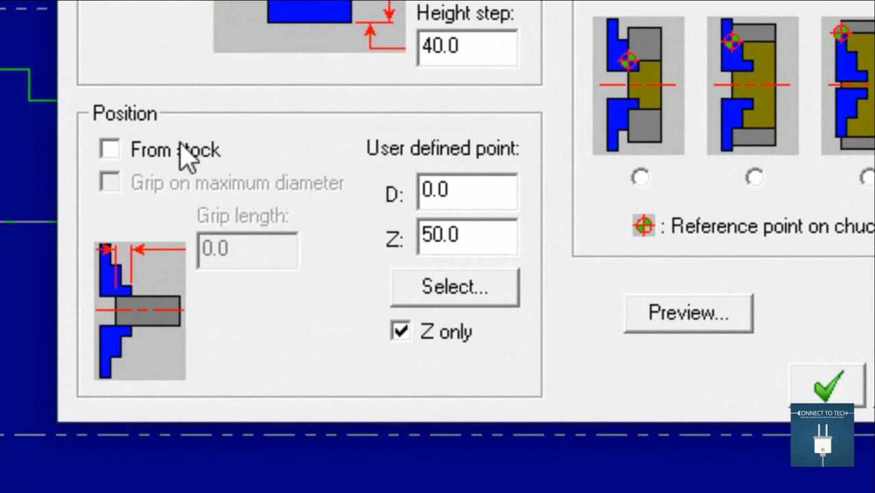
click(150, 153)
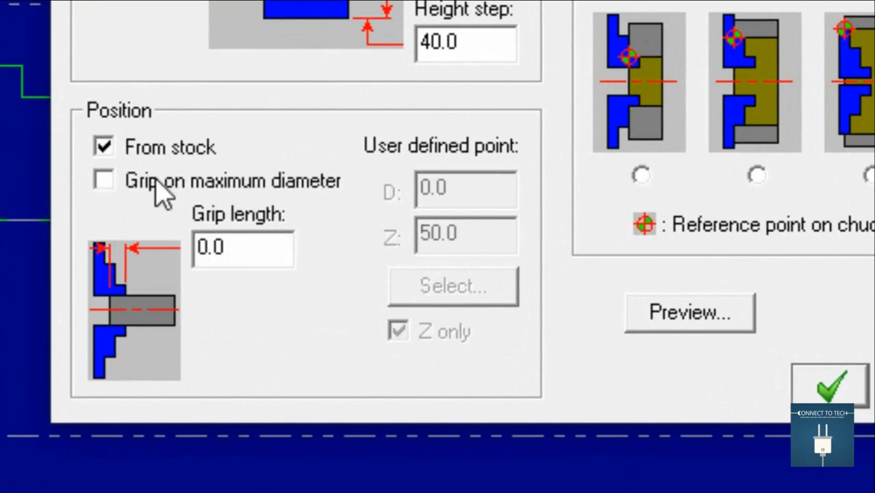
drag(211, 247, 169, 246)
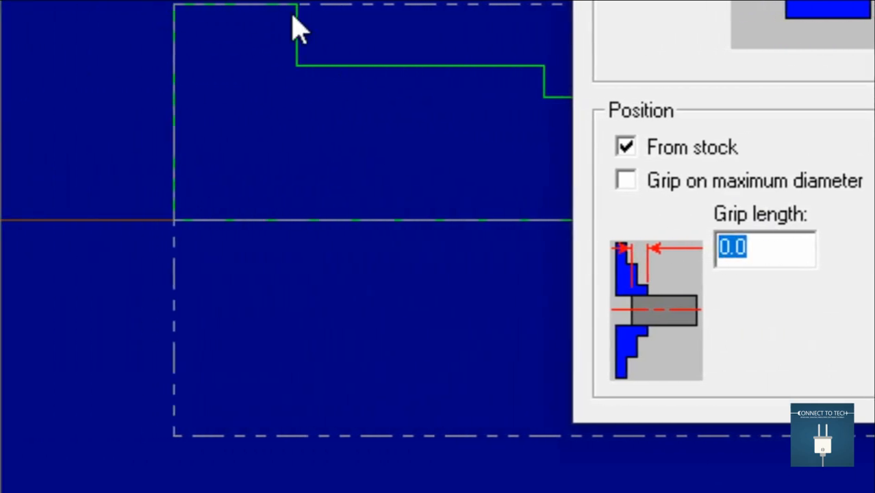
text(10)
key(Return)
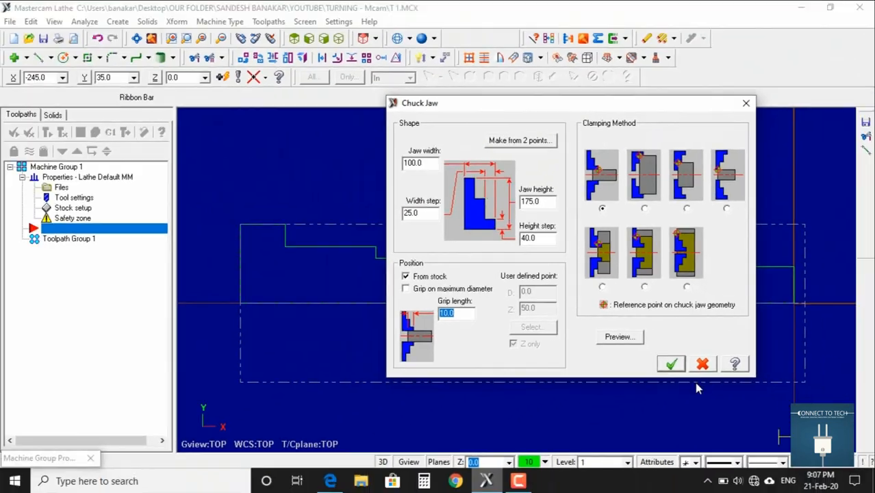
click(813, 422)
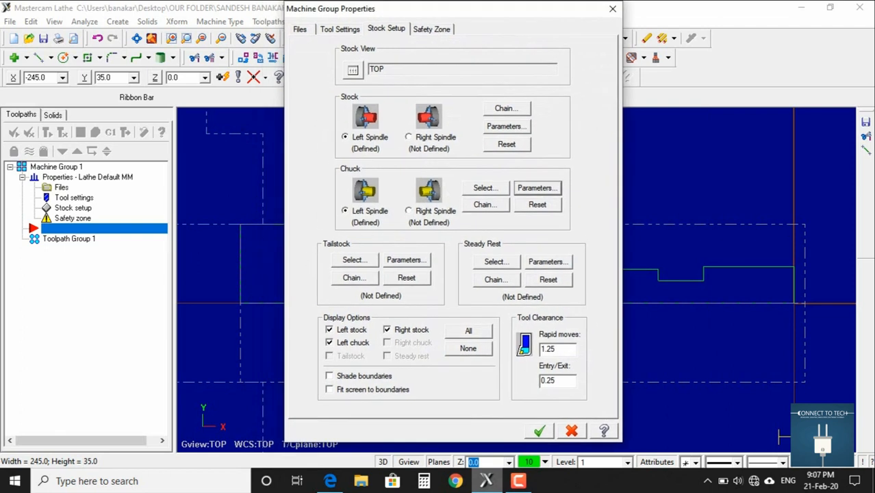
click(539, 431)
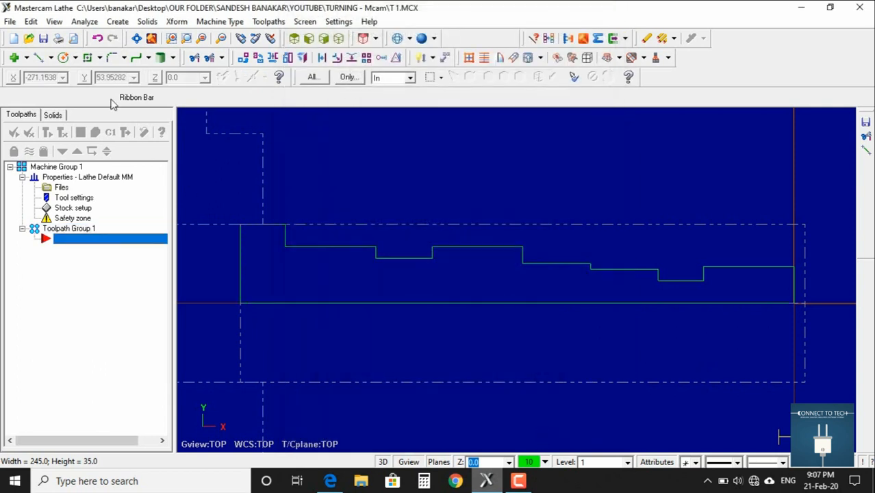
click(43, 38)
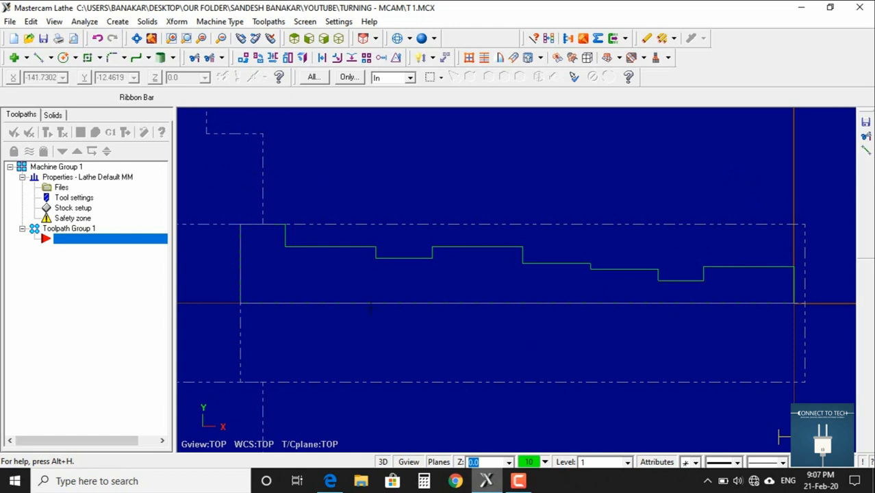
scroll(446, 288, down, 1)
scroll(446, 287, down, 4)
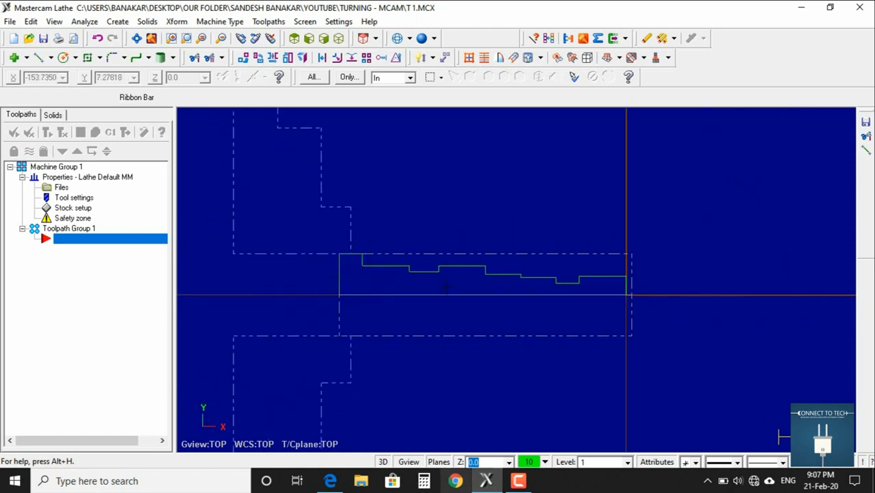
scroll(448, 302, up, 5)
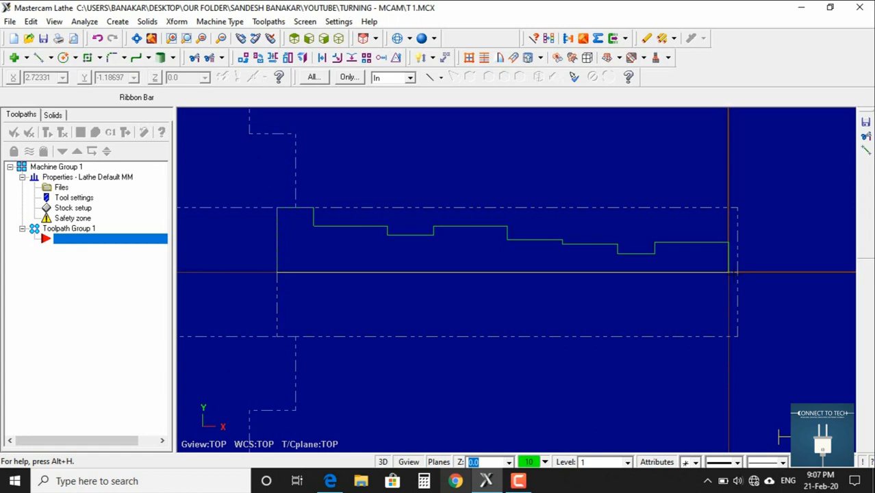
click(269, 22)
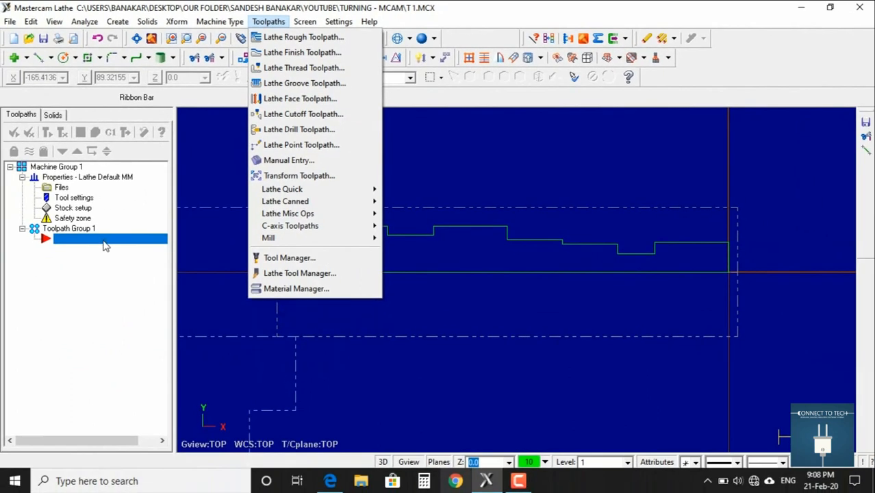
click(103, 241)
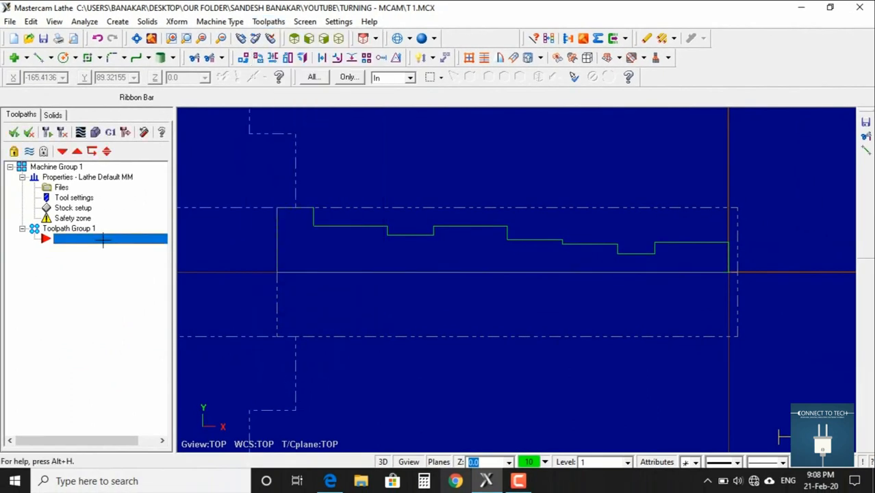
right_click(103, 240)
mouse_move(134, 134)
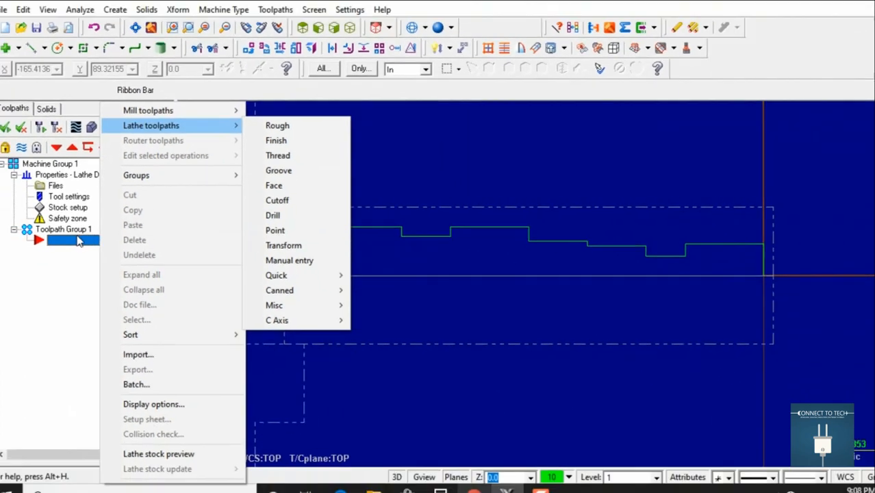
click(370, 168)
Step: Create a lathe face toolpath using tool T0101 R0.8 OD Rough Right - 80 deg. with the default face parameters
click(273, 22)
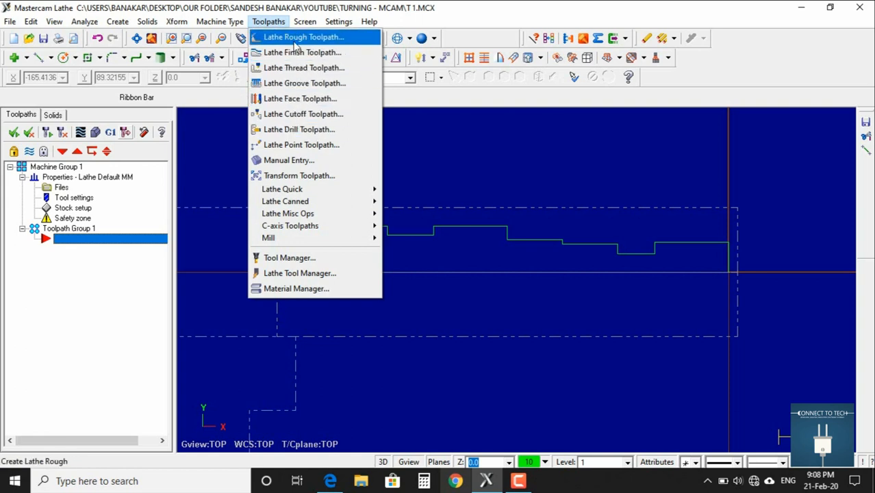
click(350, 102)
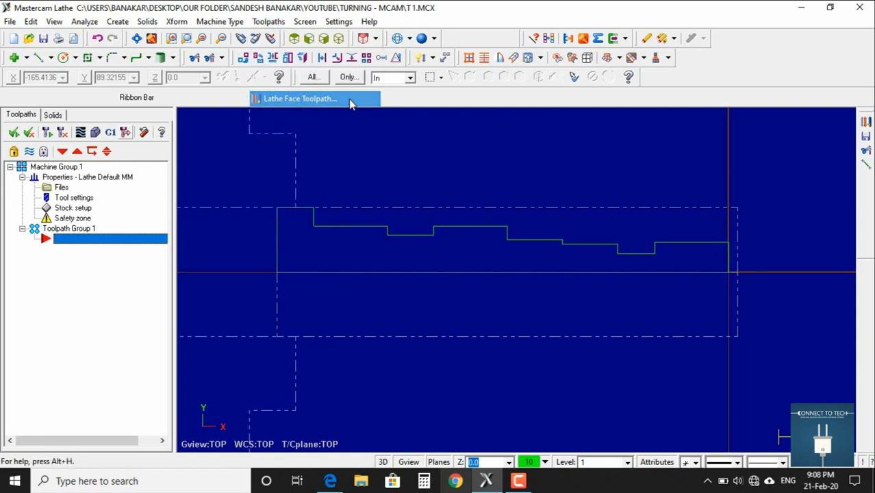
scroll(313, 198, down, 3)
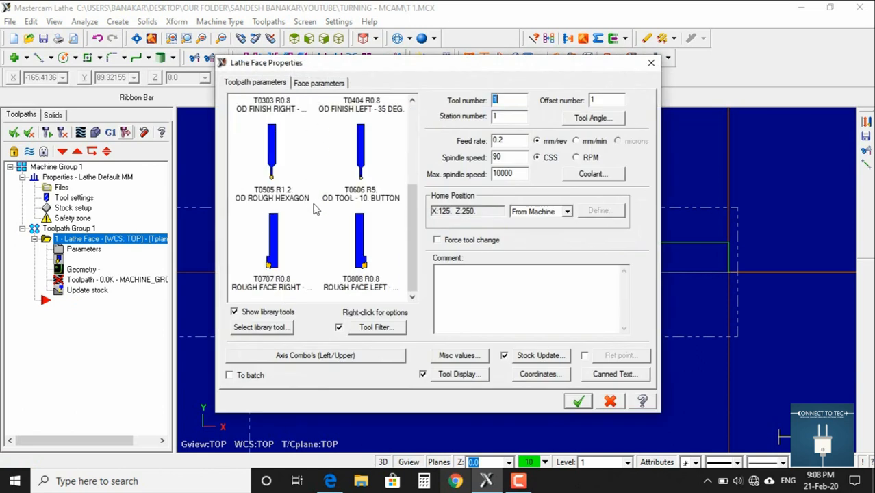
click(286, 247)
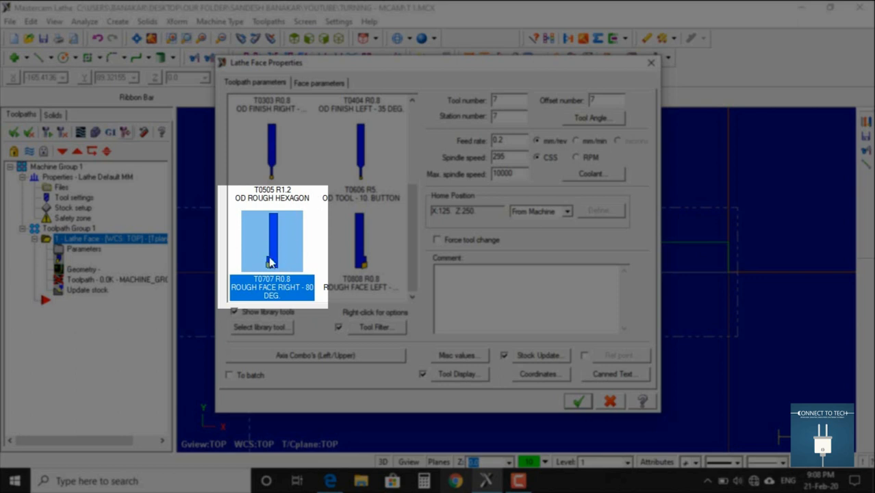
scroll(276, 256, up, 2)
scroll(276, 255, down, 2)
scroll(275, 254, up, 2)
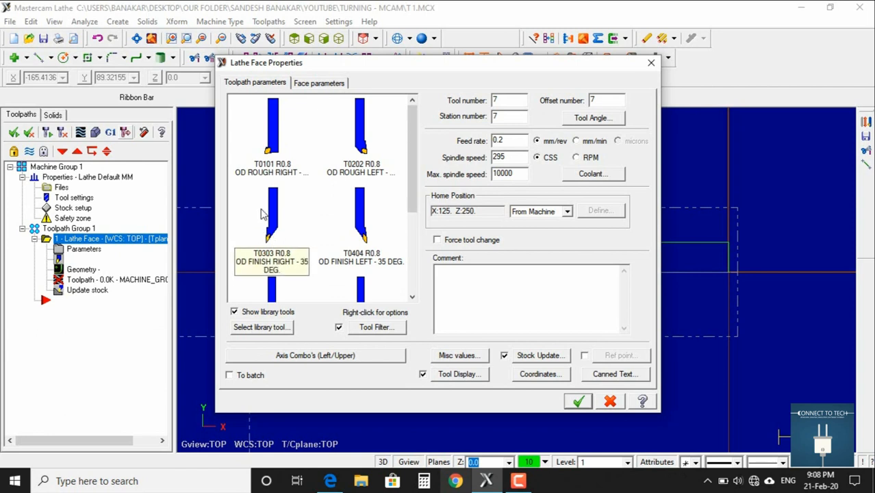
click(279, 140)
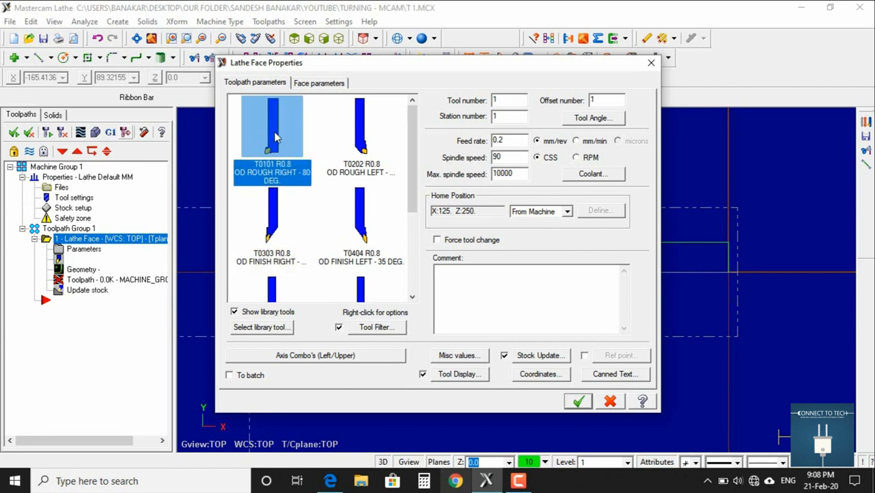
click(327, 85)
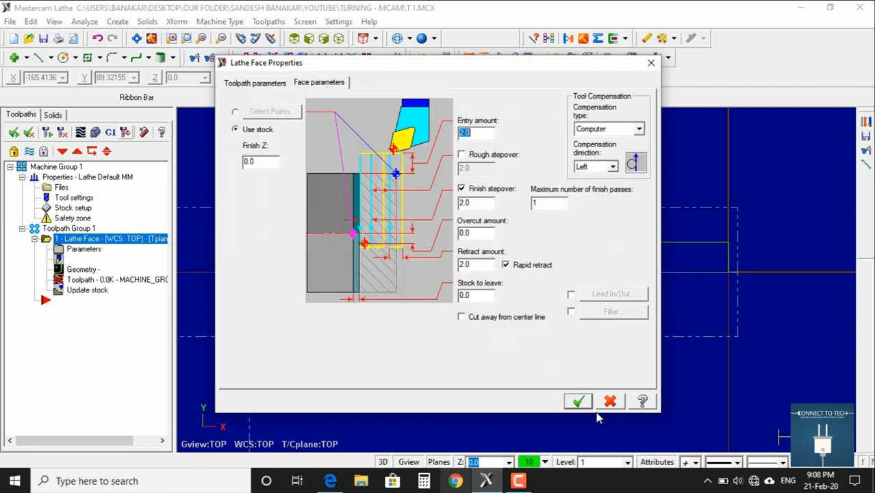
click(578, 401)
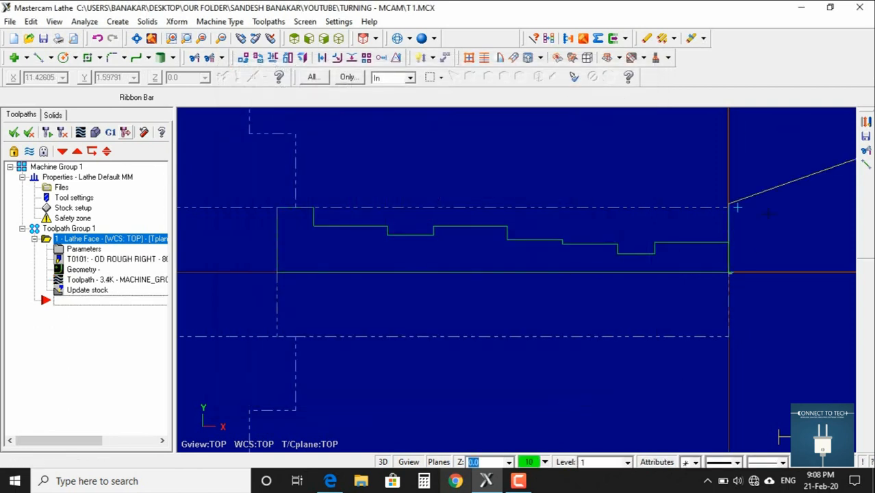
Step: Start a lathe rough toolpath and partially chain the profile from the front face line to the vertical shoulder of the largest diameter
click(76, 302)
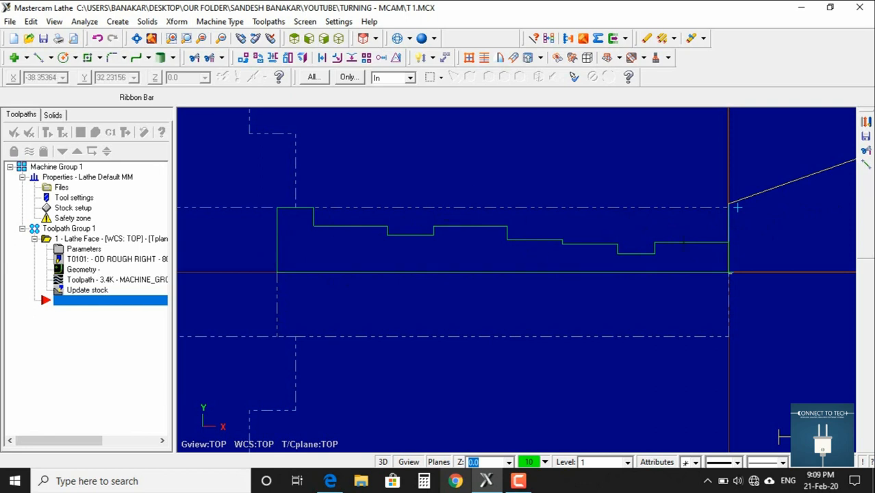
right_click(92, 308)
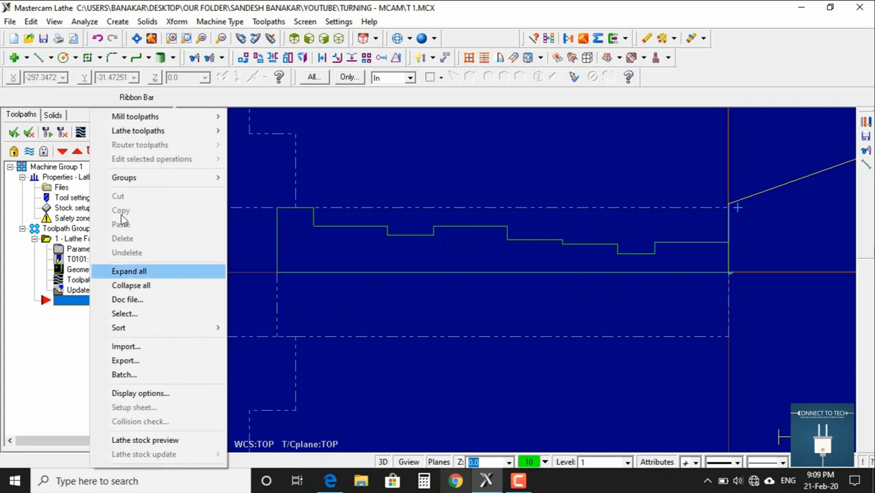
mouse_move(133, 134)
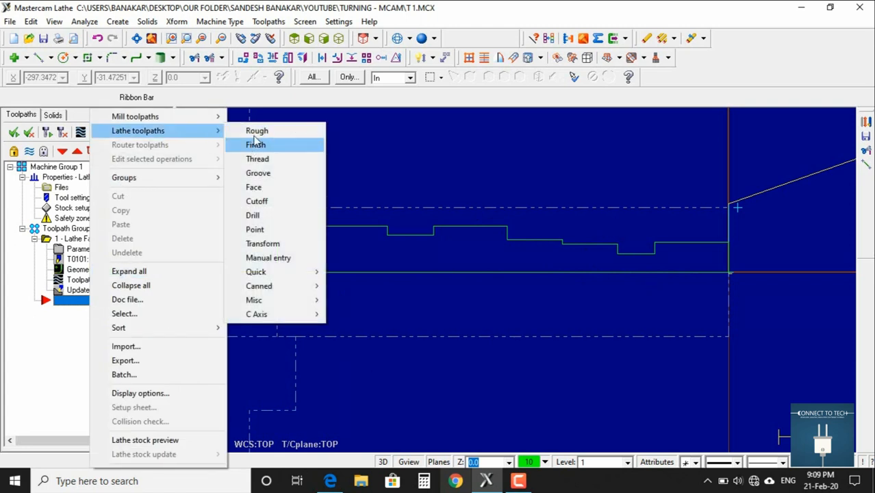
click(280, 23)
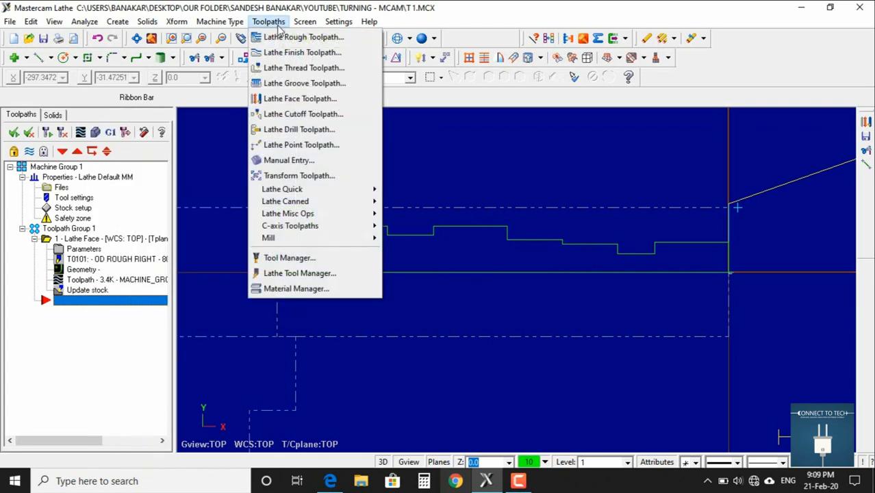
click(301, 37)
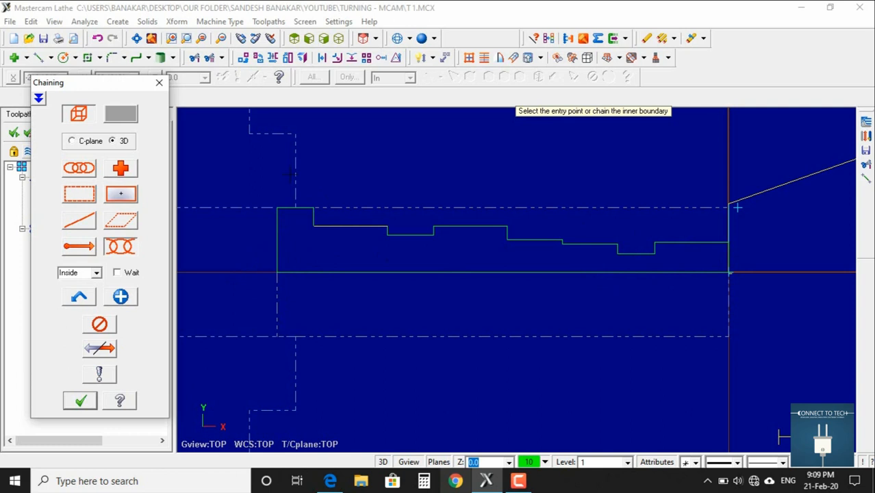
click(117, 251)
scroll(732, 257, up, 5)
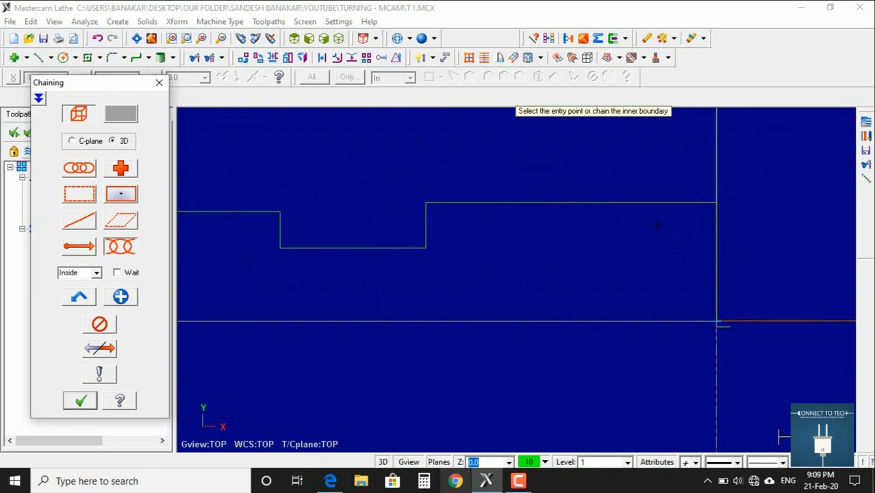
scroll(734, 270, down, 4)
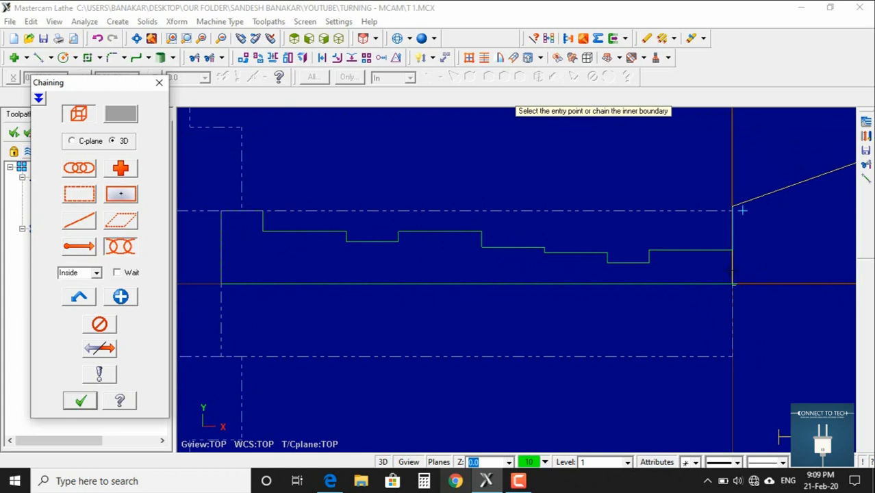
click(742, 211)
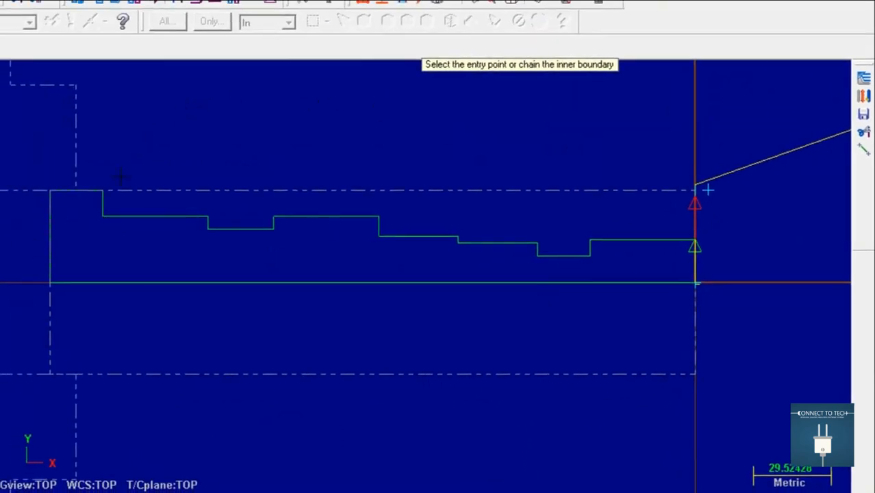
click(103, 204)
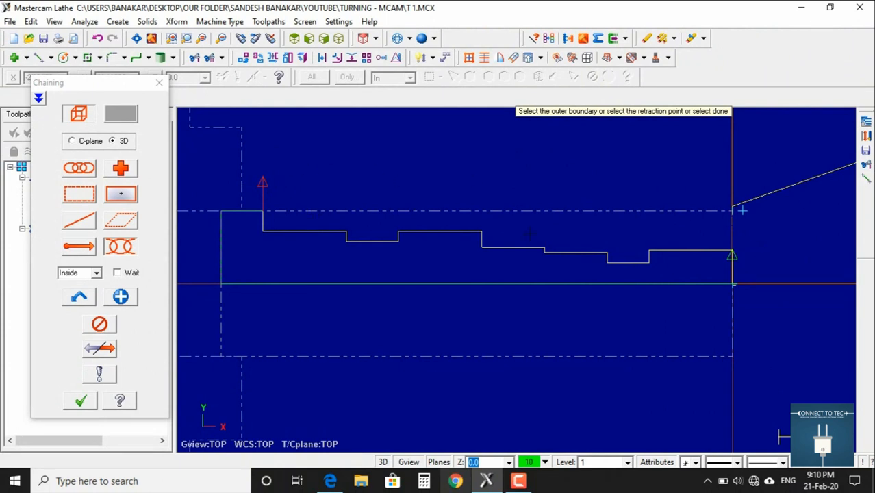
click(81, 403)
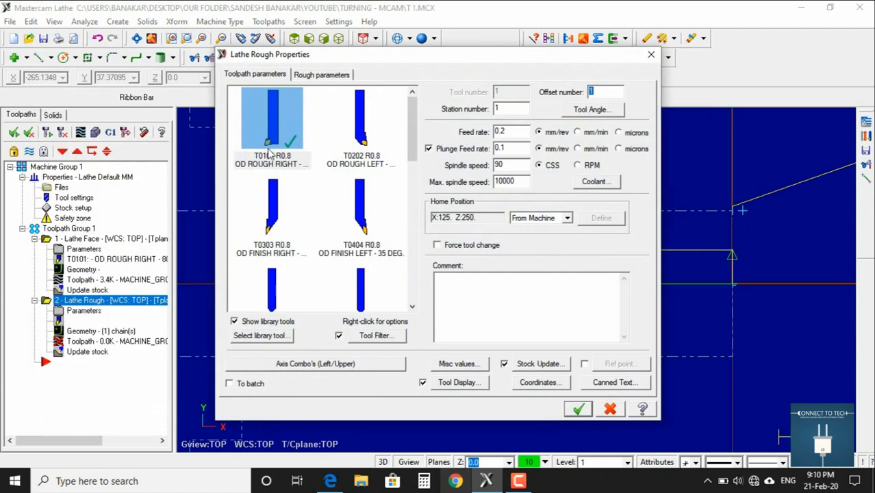
Step: Set the roughing stock to leave in X and Z to 1.0 with tool T0101 and generate the rough toolpath
scroll(263, 161, down, 5)
scroll(308, 201, up, 5)
scroll(280, 201, down, 5)
scroll(267, 158, up, 5)
click(318, 74)
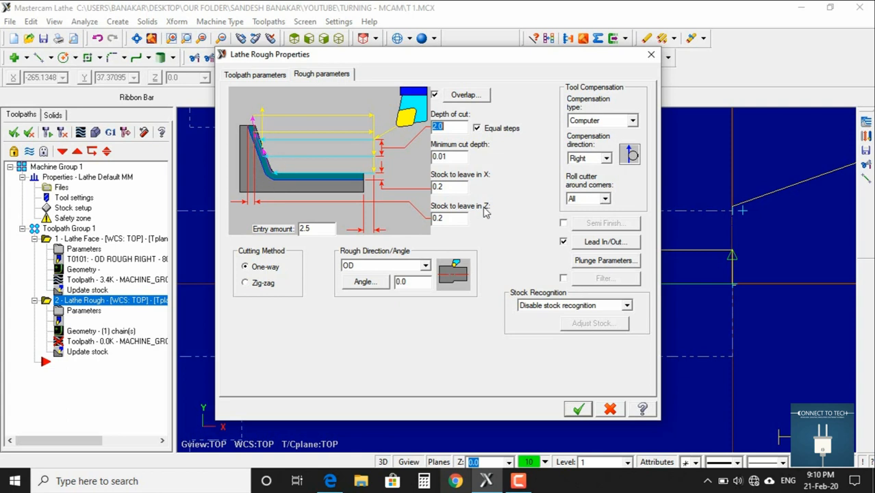
drag(459, 189, 427, 185)
text(1.0)
key(Tab)
double_click(438, 217)
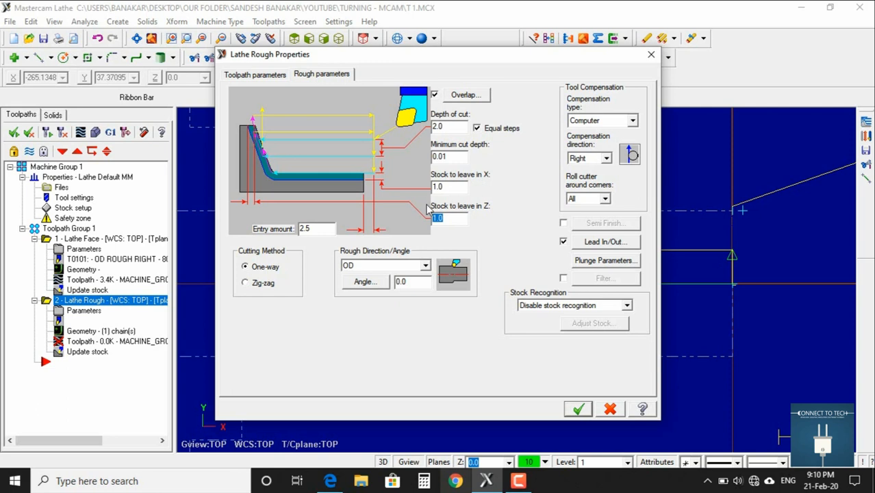
click(578, 413)
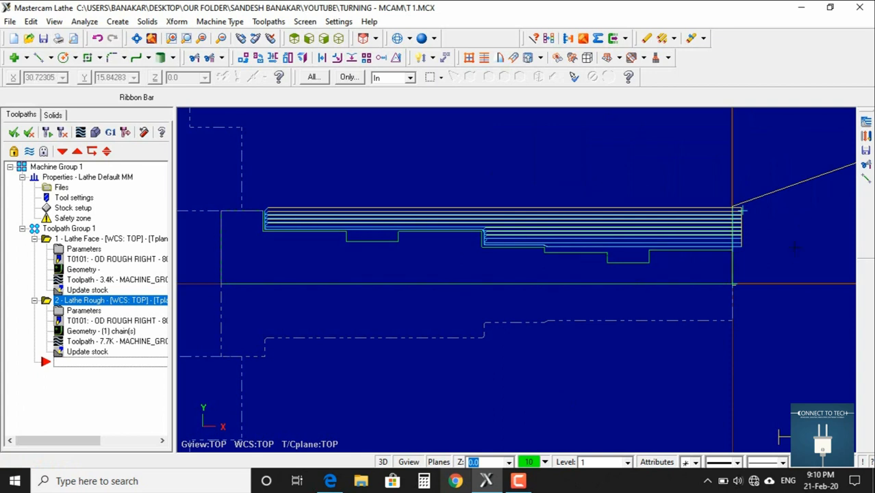
Step: Start a lathe finish toolpath and chain the same contour from the front face line to the largest-diameter shoulder
right_click(88, 368)
mouse_move(158, 28)
click(260, 39)
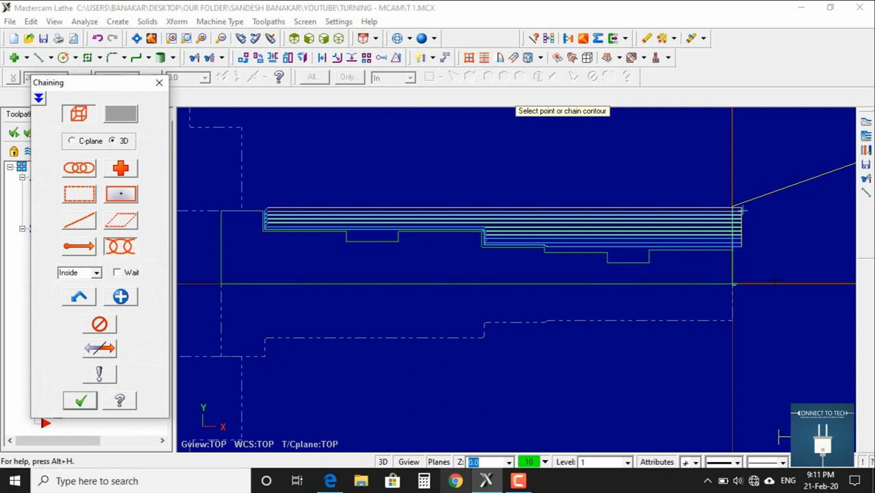
click(731, 223)
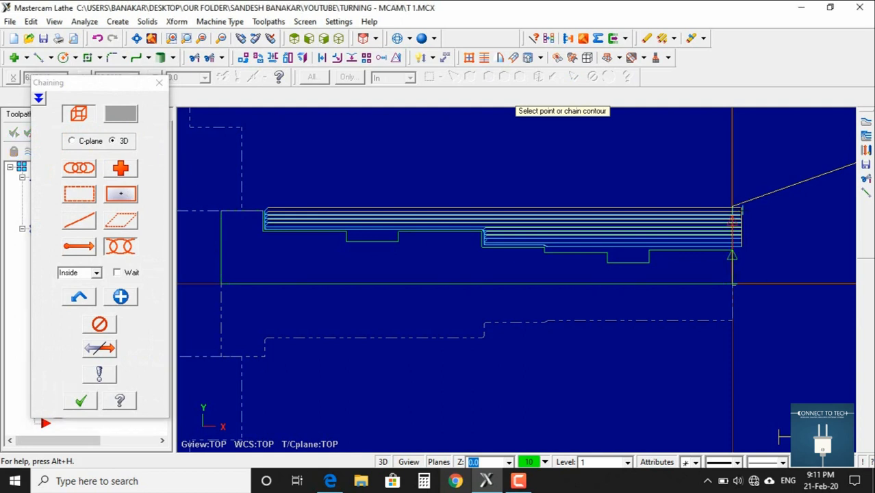
click(264, 218)
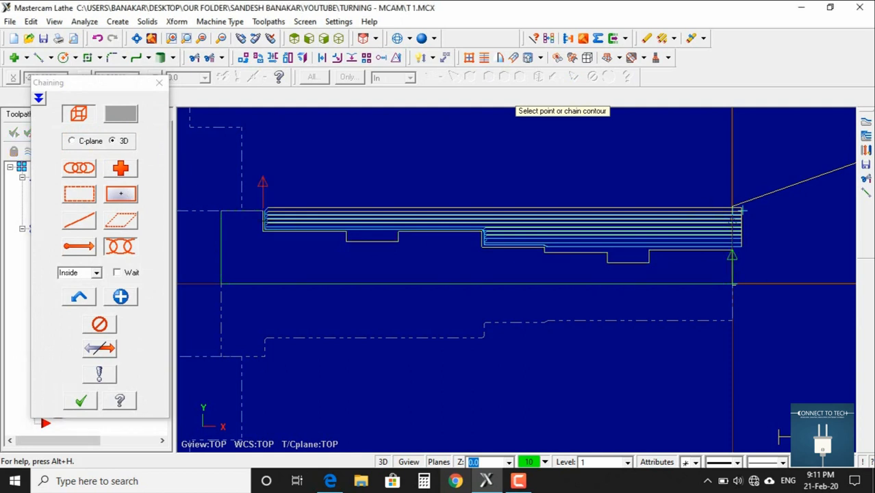
click(68, 400)
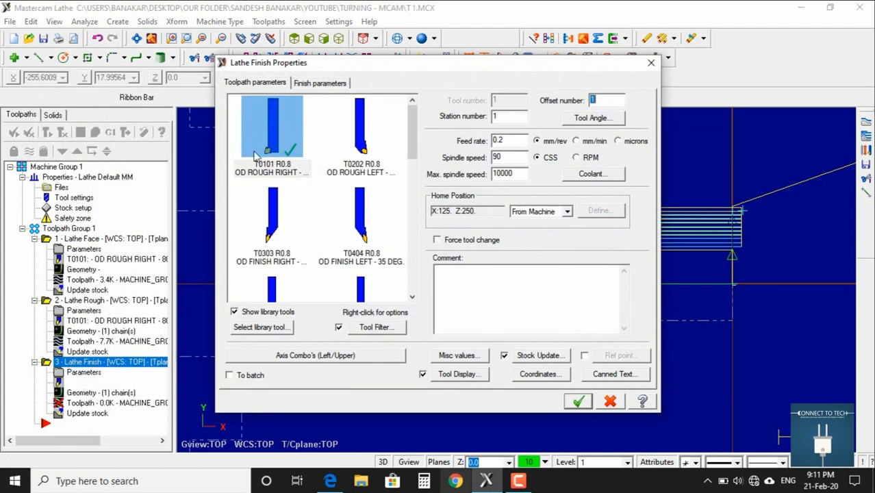
Step: Assign tool T0303 R0.8 OD Finish Right - 35 deg. and generate the finish toolpath with the default finish parameters
click(279, 232)
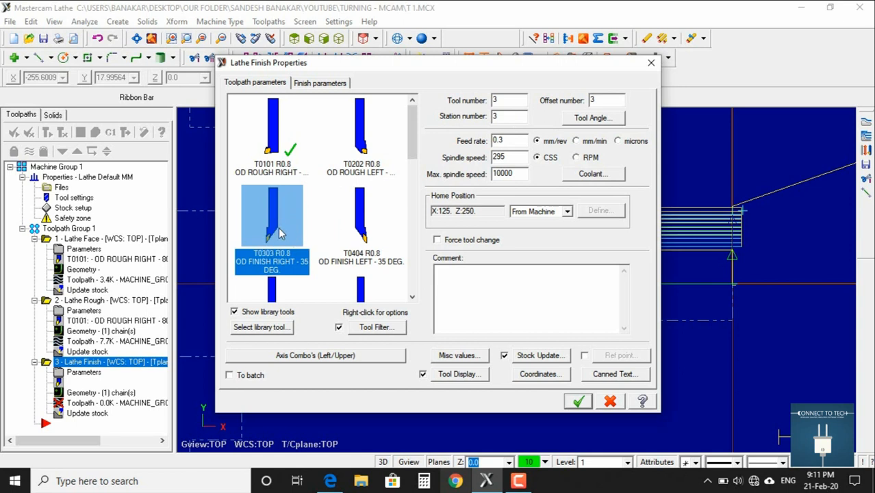
click(308, 82)
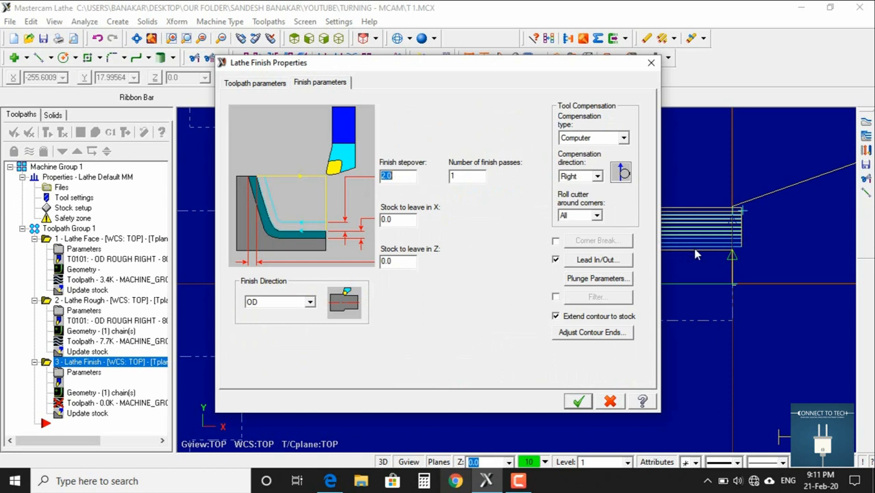
click(577, 401)
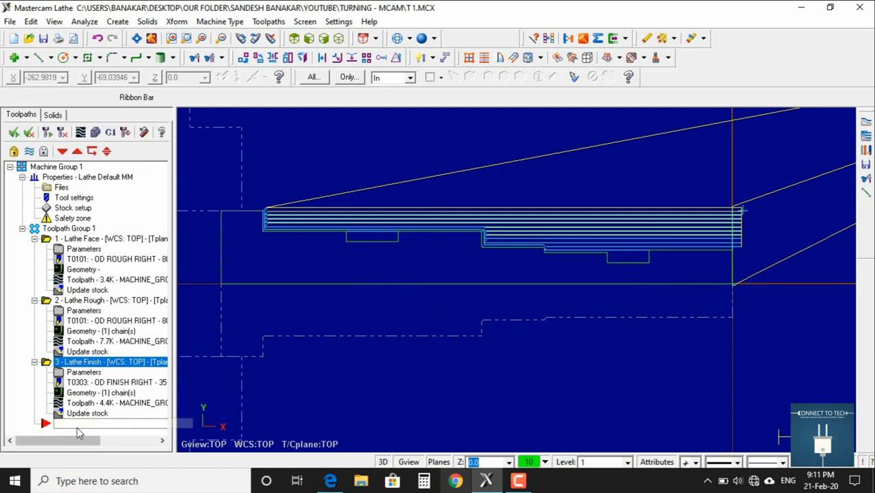
Step: Start a lathe groove toolpath after the finish operation, with the groove defined by Chain
right_click(95, 432)
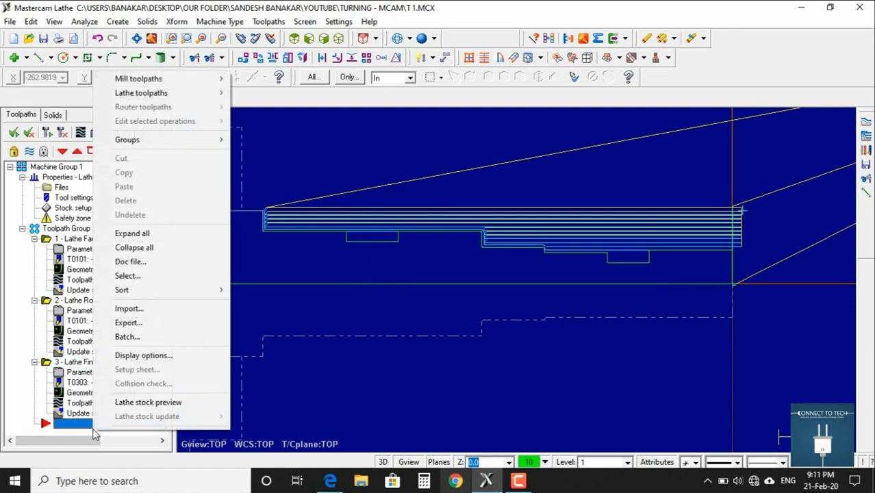
mouse_move(150, 99)
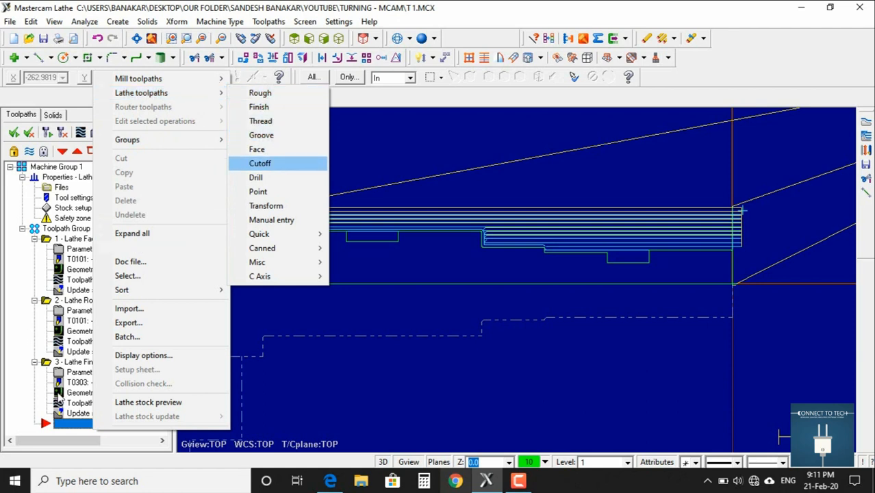
right_click(73, 431)
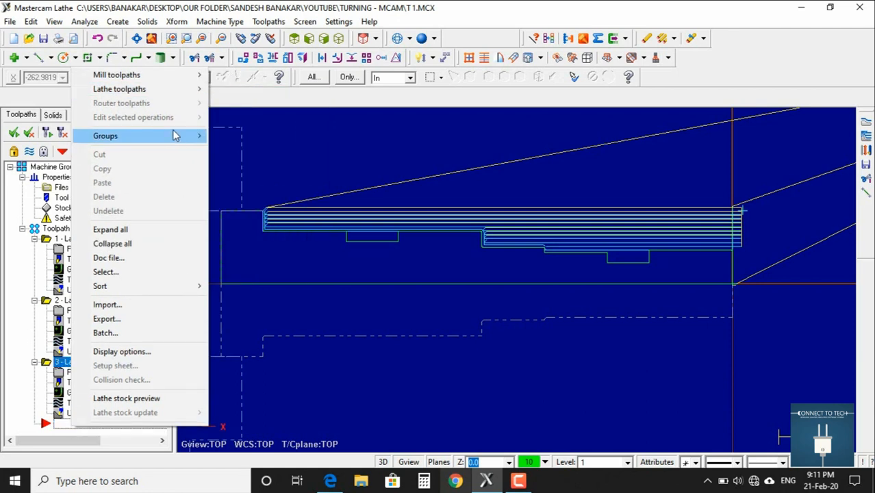
mouse_move(173, 96)
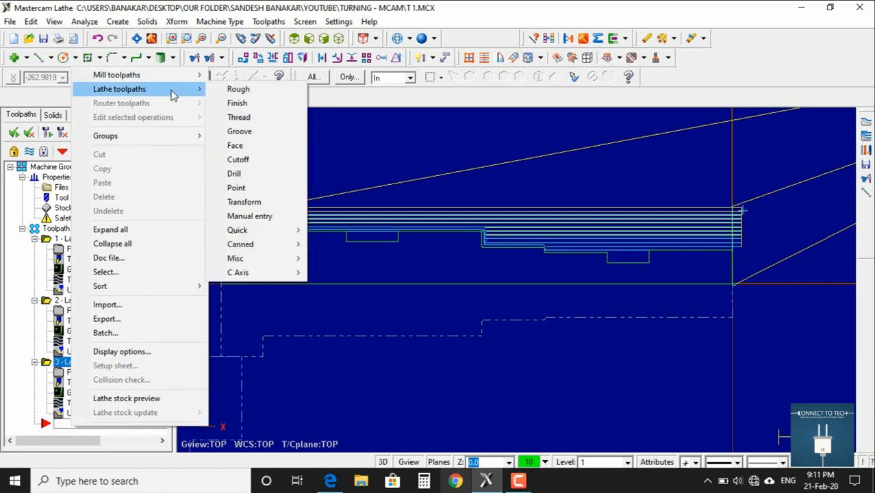
click(243, 135)
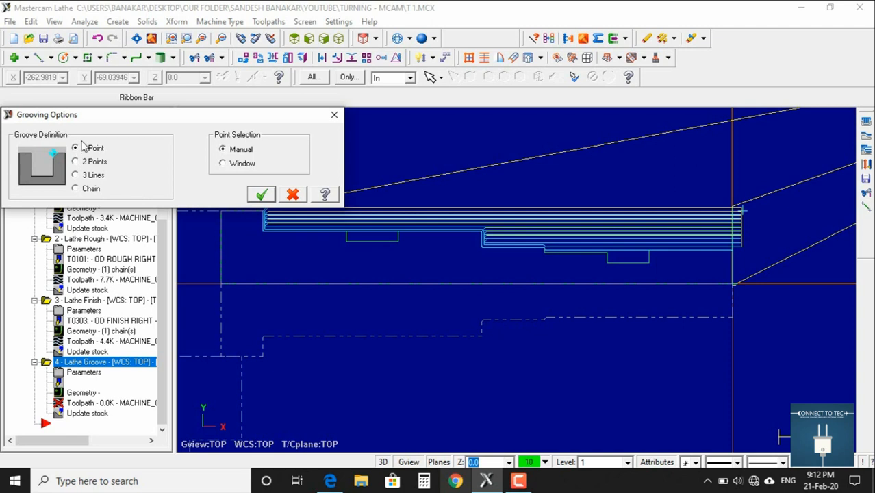
click(91, 164)
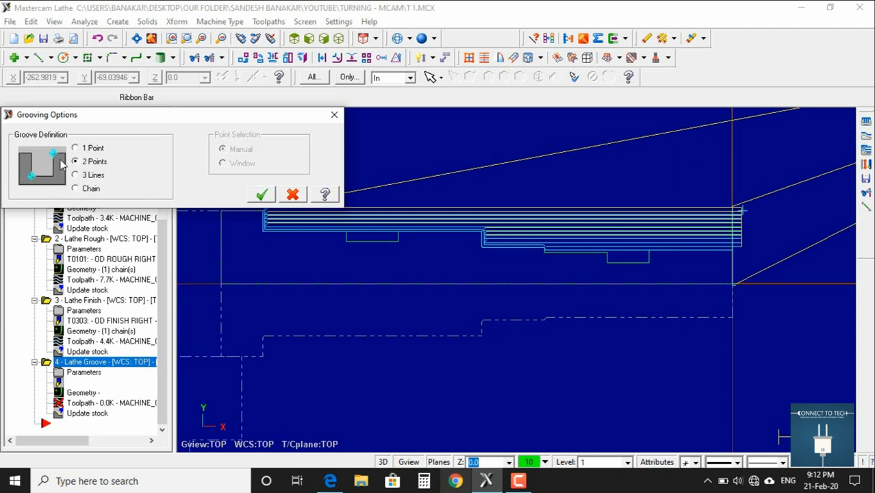
click(97, 180)
click(89, 191)
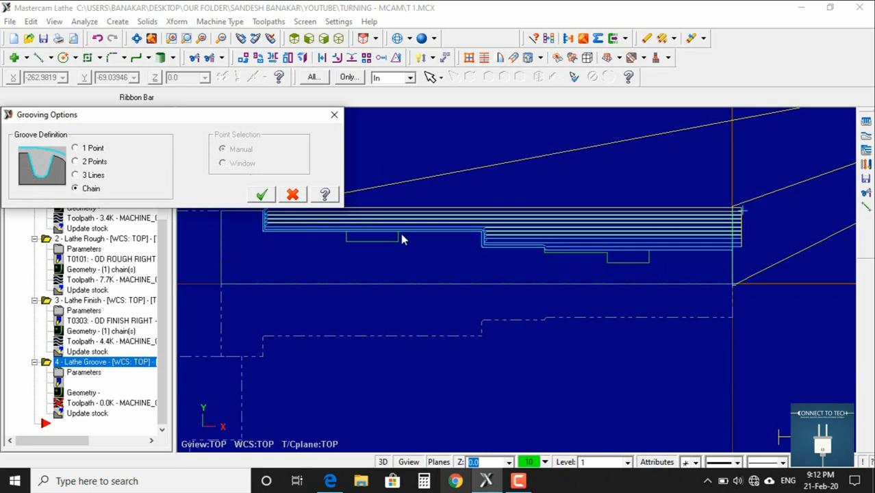
click(264, 197)
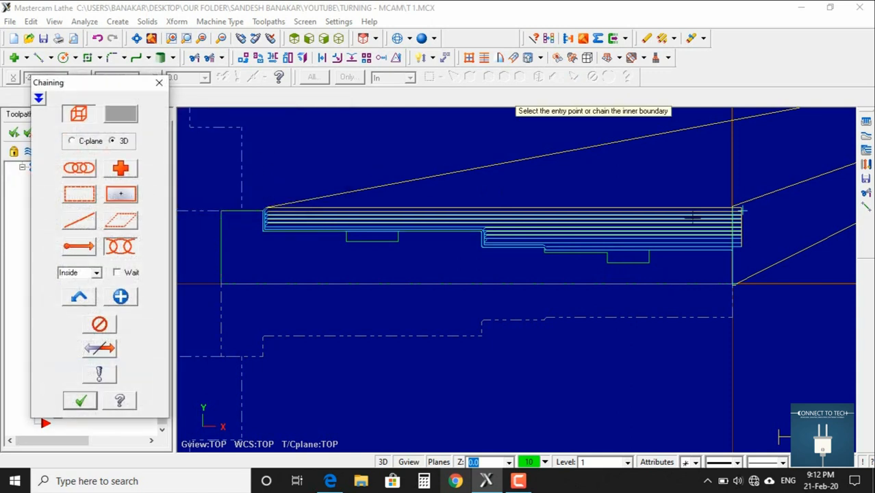
Step: Chain the groove nearest the front face from its floor line to the wall farther from the face
scroll(653, 267, up, 5)
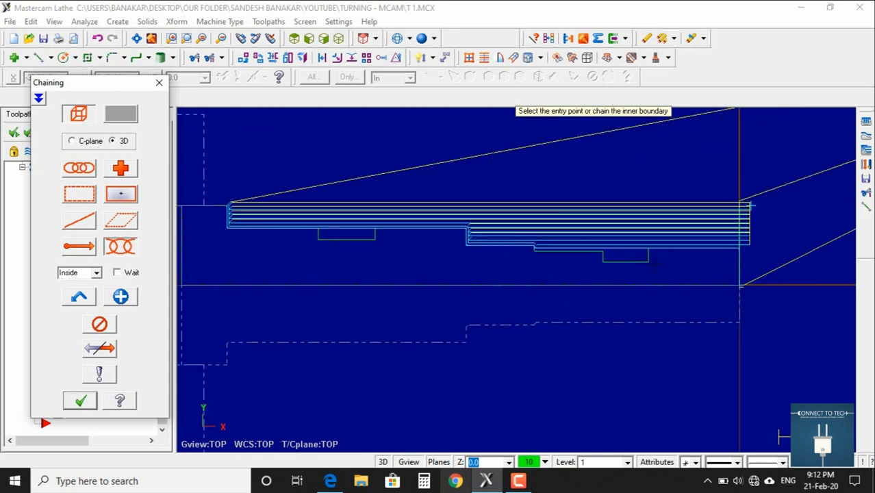
scroll(653, 262, down, 4)
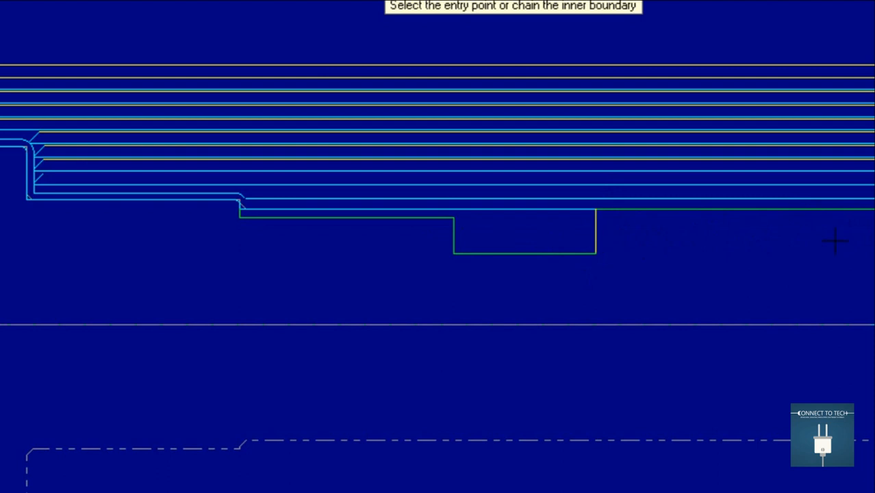
click(616, 313)
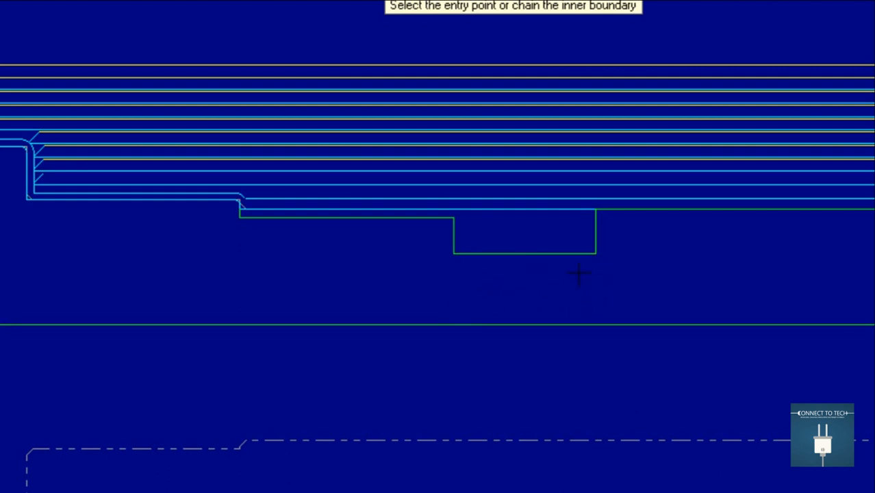
click(591, 253)
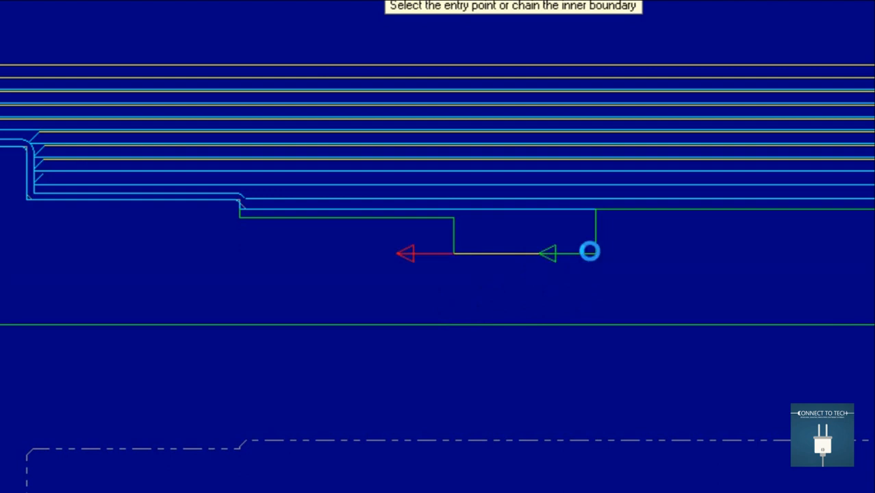
click(453, 237)
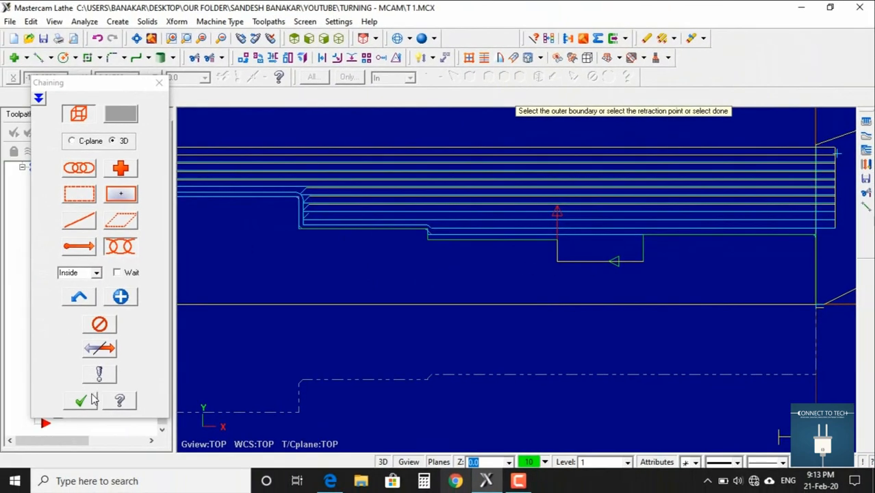
click(82, 401)
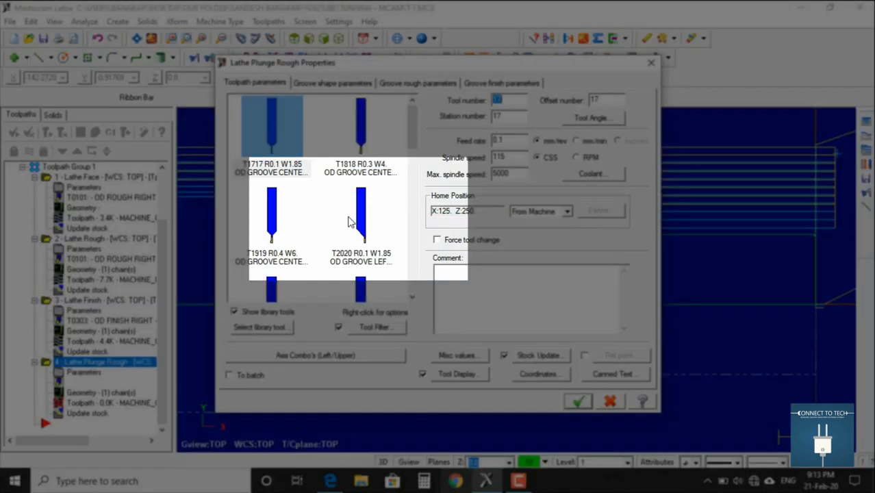
Step: Assign tool T2020 R0.1 W1.85 OD Groove Left - Narrow and set the groove roughing cut direction to Chain Direction
click(355, 220)
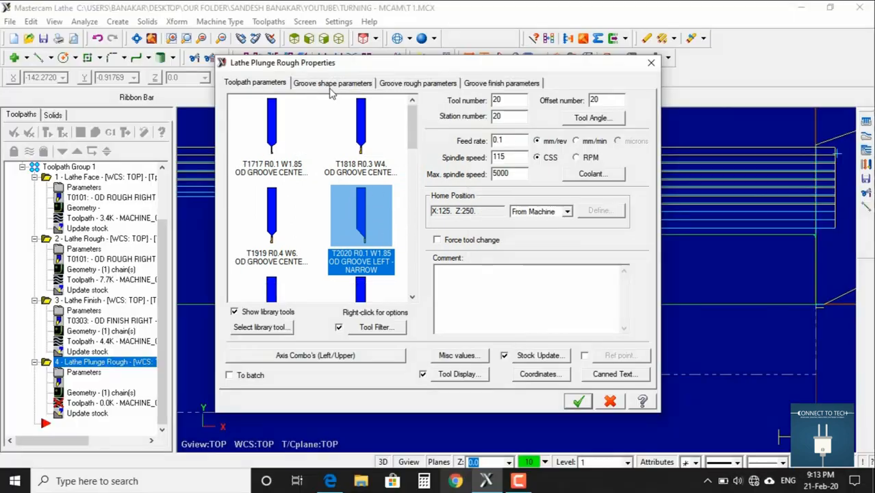
click(332, 84)
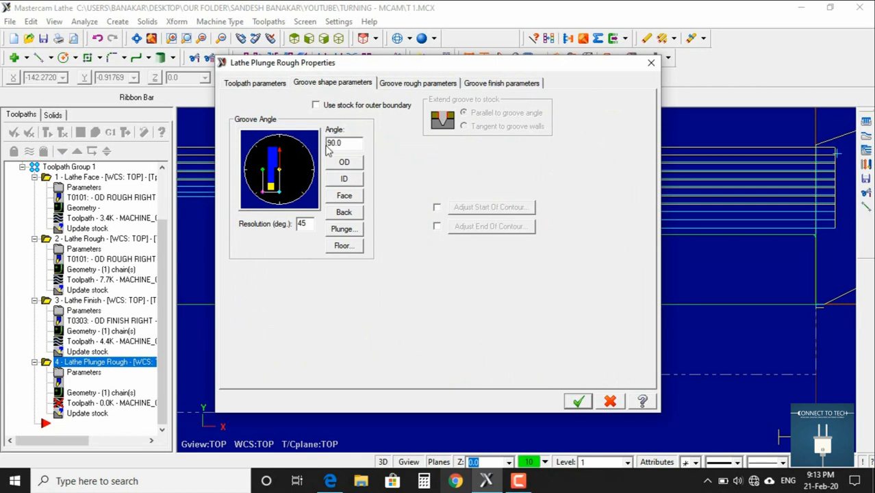
click(414, 83)
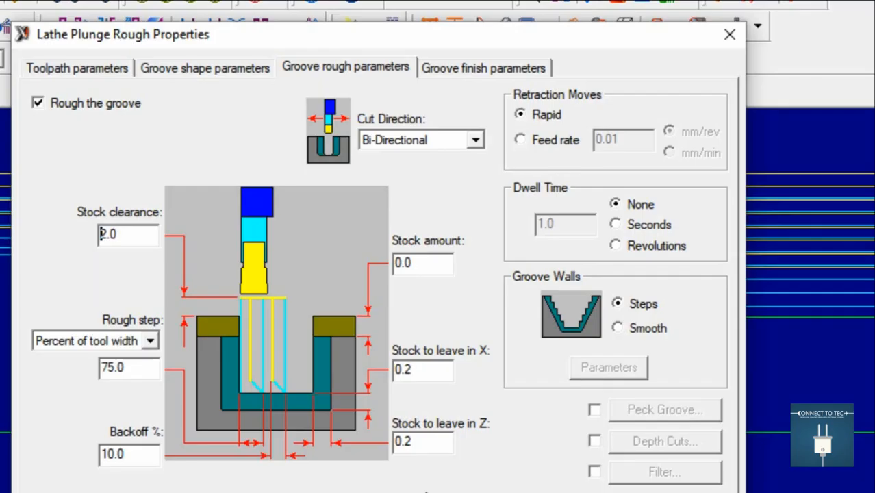
click(475, 140)
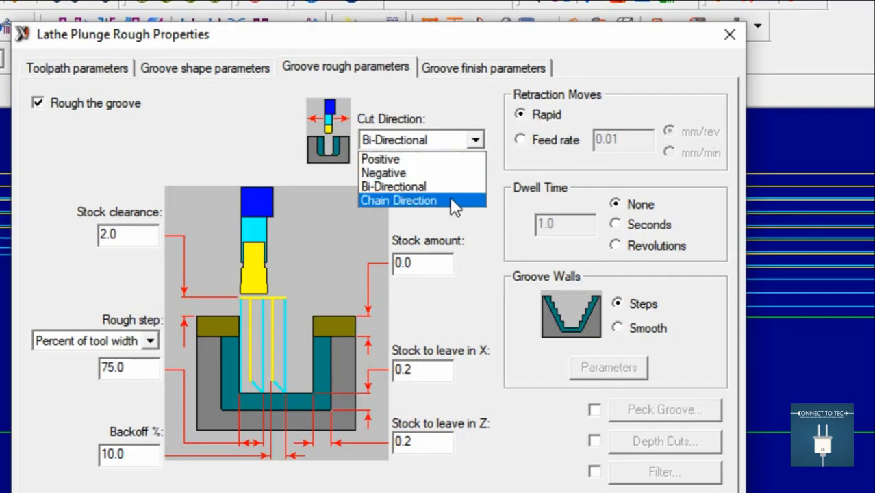
click(453, 202)
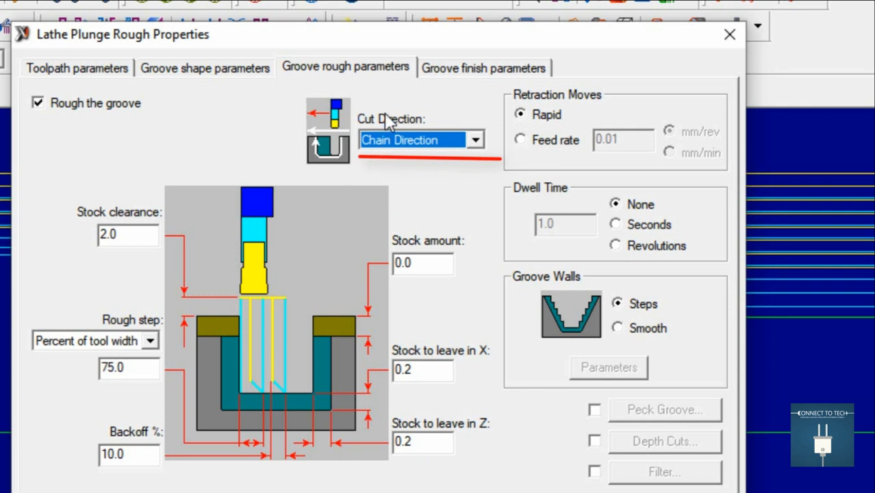
click(410, 140)
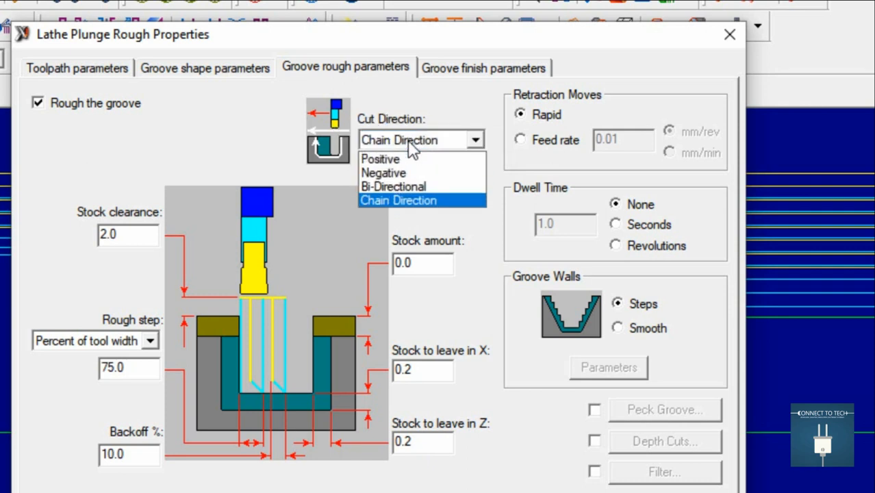
click(406, 201)
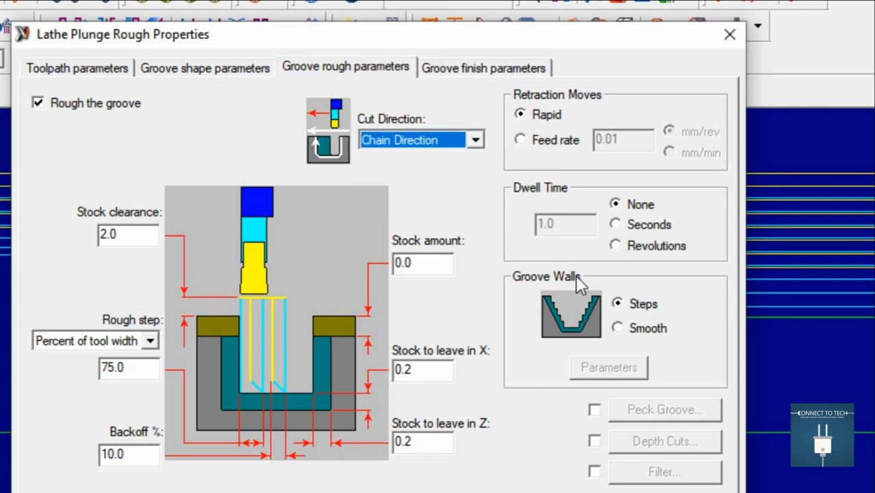
Step: Set the groove walls to Smooth and accept the default groove step removal parameters
click(635, 330)
click(641, 306)
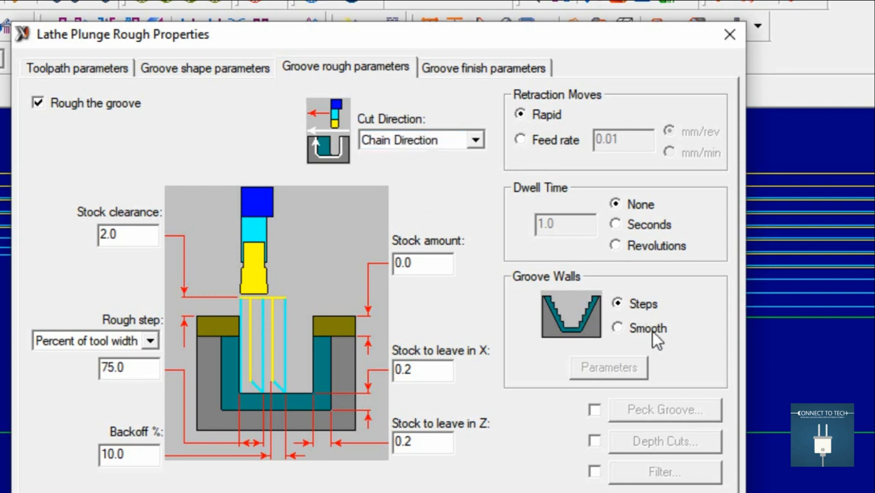
click(649, 329)
click(609, 367)
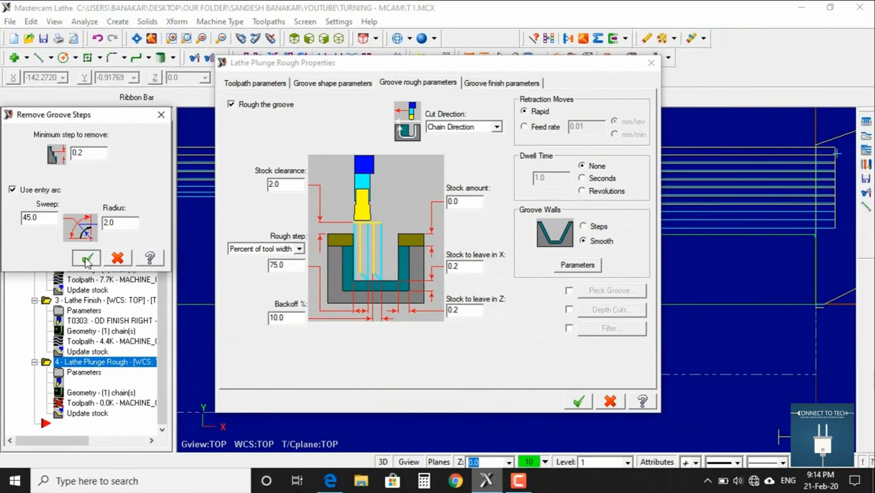
click(236, 428)
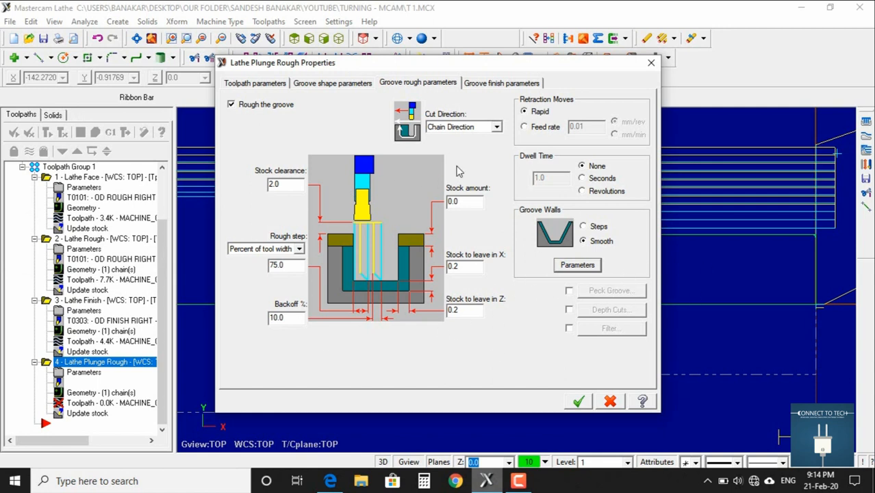
Step: Set the roughing retraction moves to a feed rate of 1 mm/rev and generate the groove toolpath with the default finish parameters
click(529, 130)
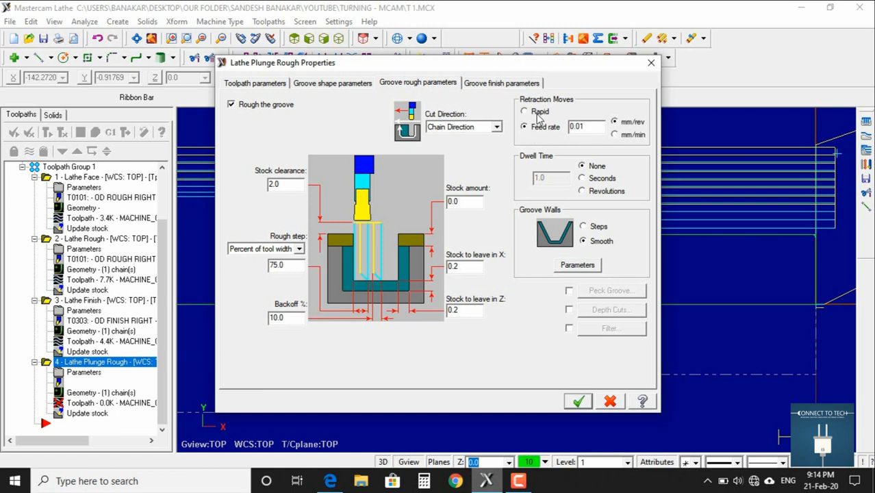
key(Tab)
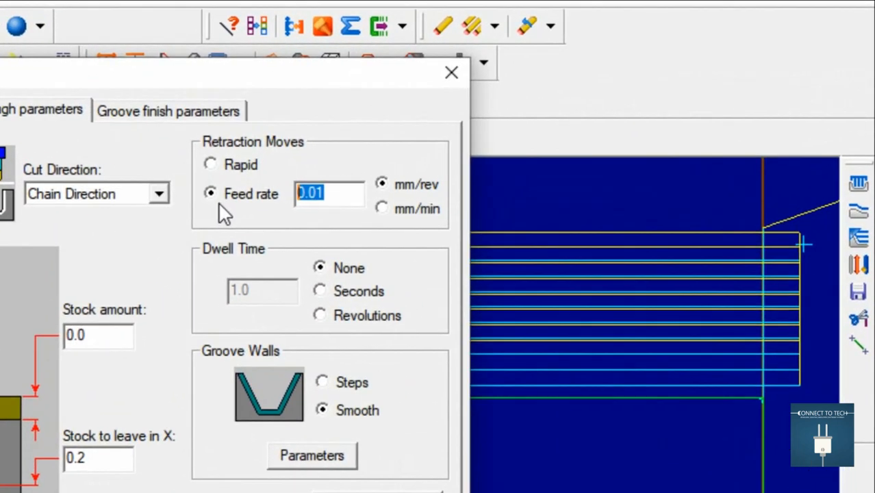
text(1)
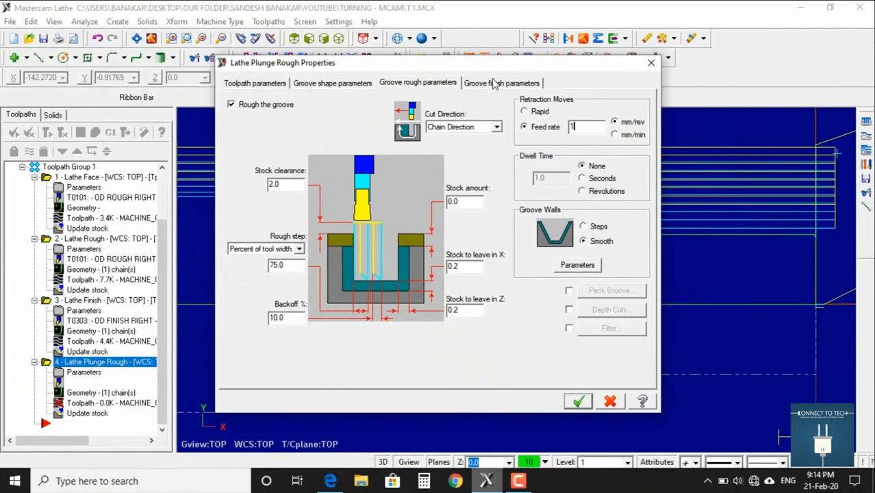
click(495, 83)
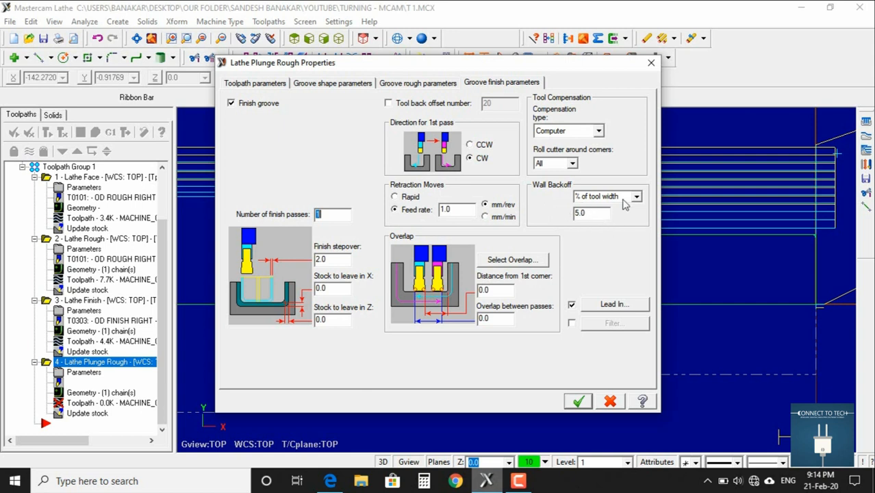
click(579, 402)
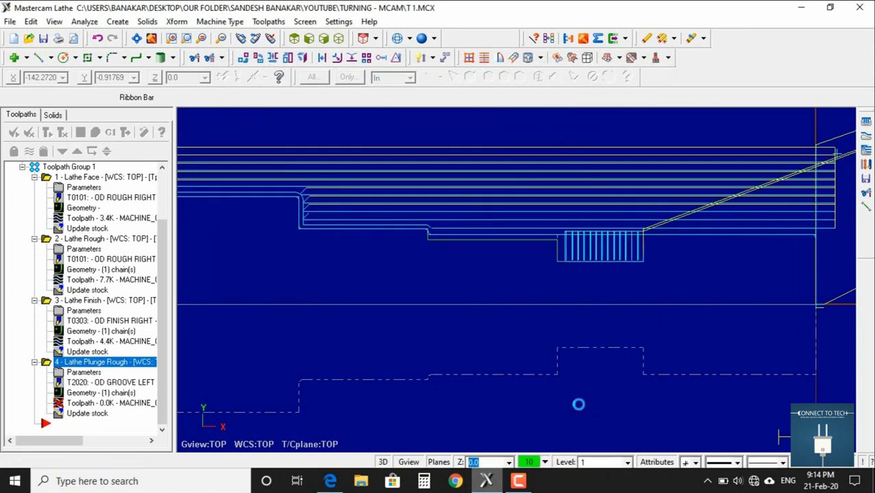
Step: Start another lathe groove toolpath after the plunge rough operation, with the groove defined by Chain
scroll(594, 263, down, 3)
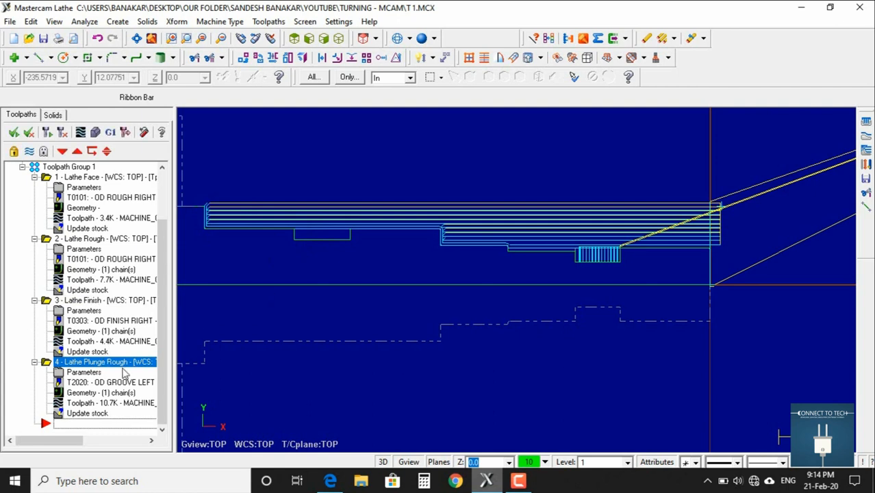
click(107, 424)
right_click(105, 424)
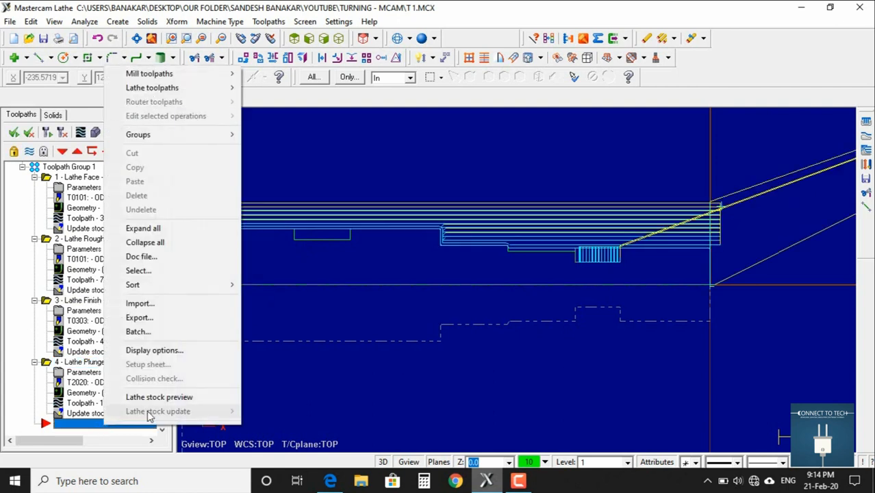
mouse_move(156, 92)
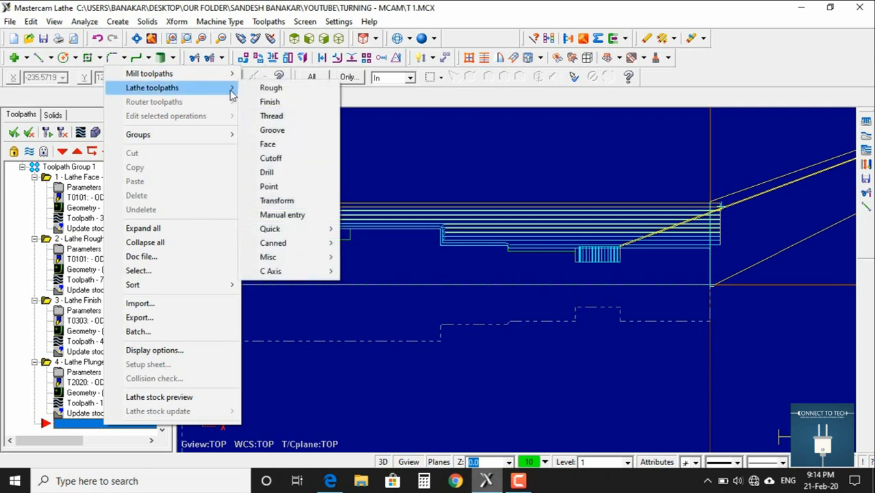
click(281, 130)
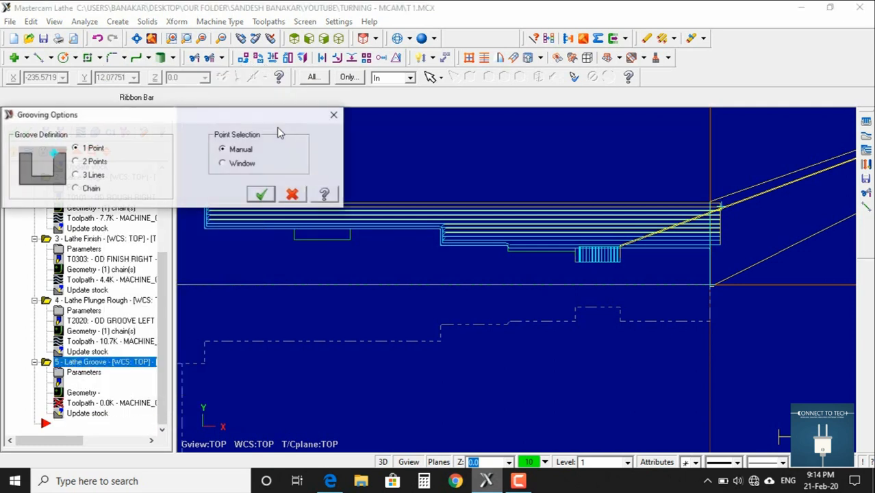
click(75, 188)
click(261, 194)
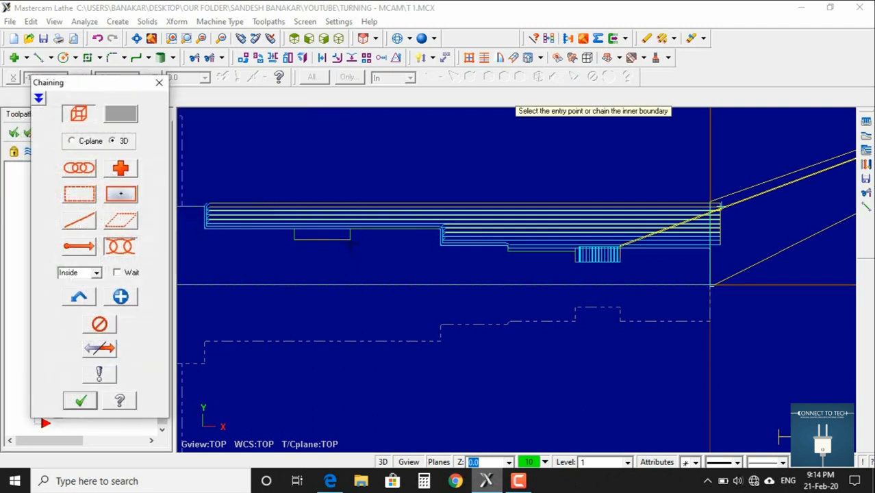
Step: Chain the groove farther from the front face, from its floor line to the wall farther from the face
scroll(352, 236, down, 2)
scroll(351, 236, up, 6)
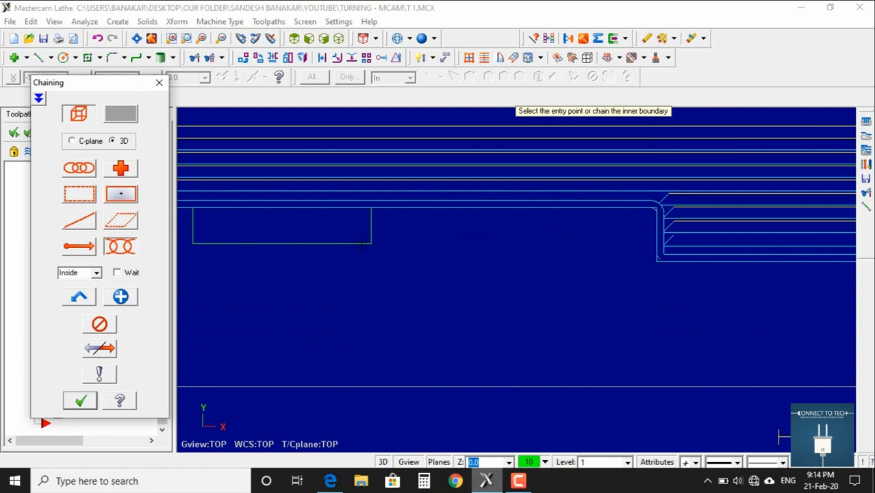
click(356, 241)
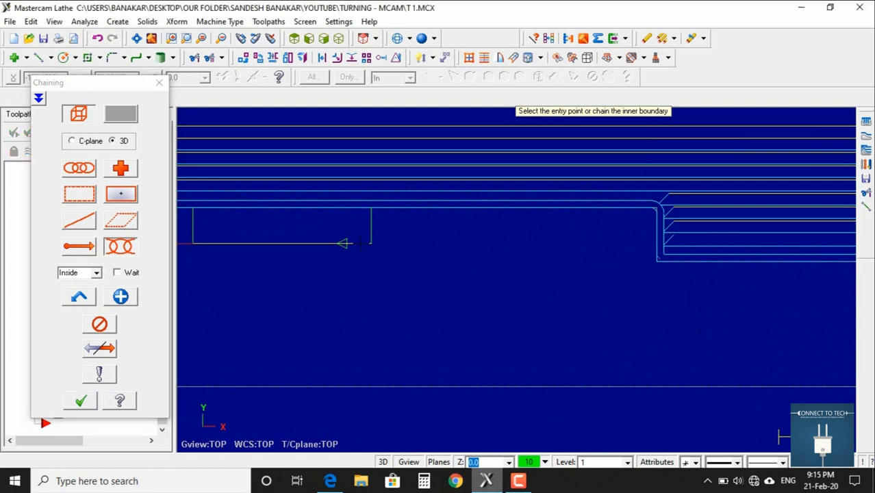
click(192, 224)
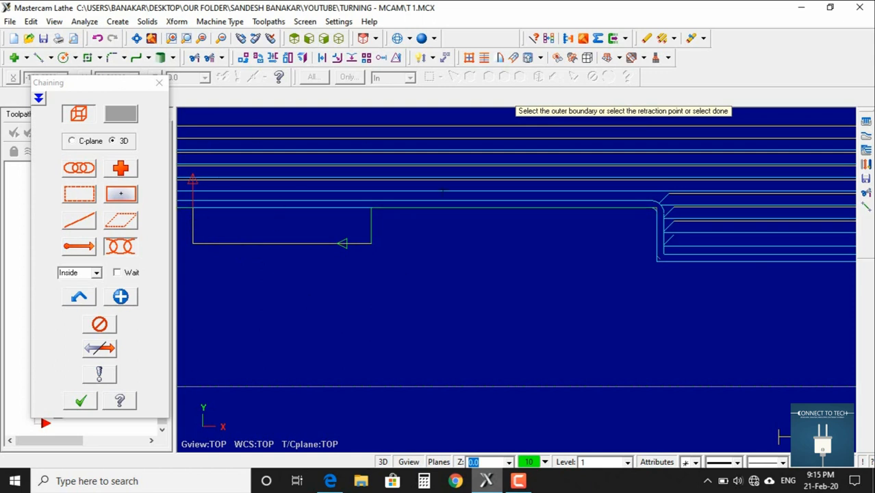
click(82, 401)
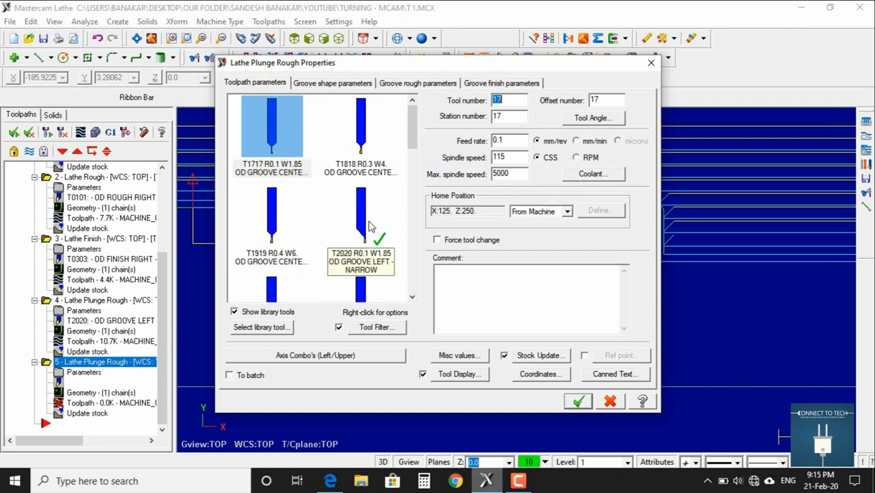
Step: Set the groove roughing cut direction to Chain Direction and the walls to Smooth, accepting the default groove step removal parameters
click(335, 83)
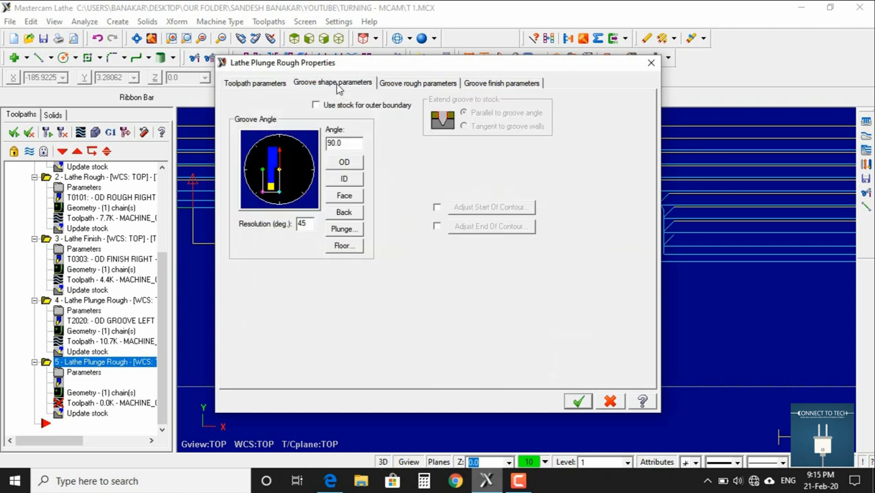
click(406, 85)
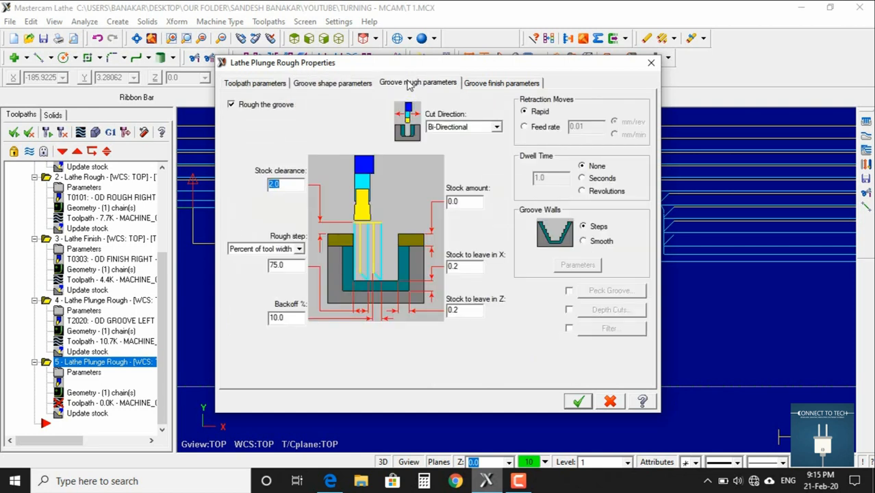
click(496, 126)
click(483, 164)
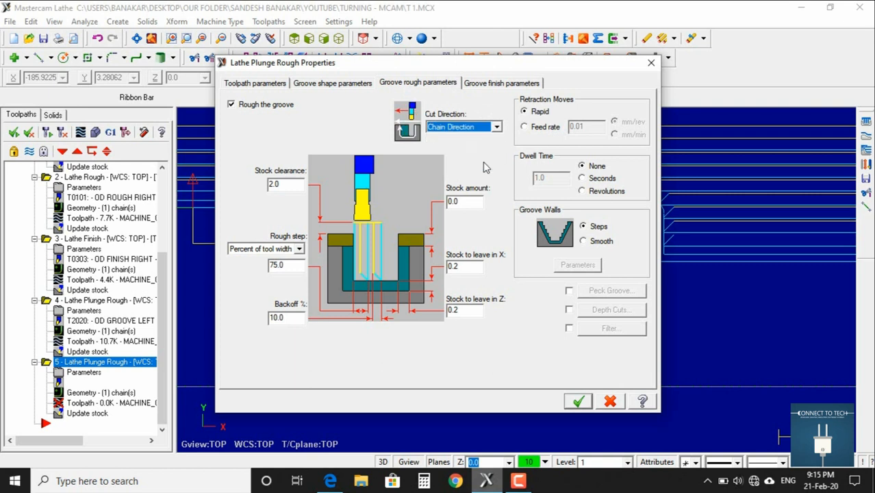
click(601, 244)
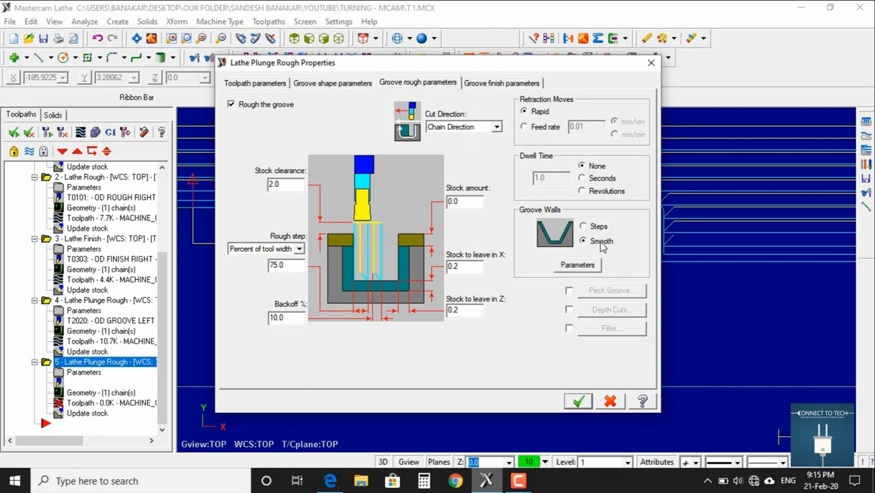
click(577, 265)
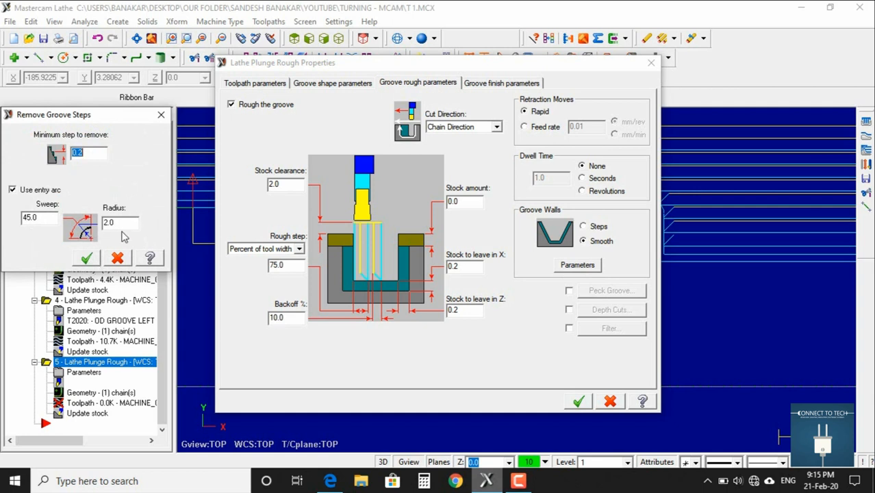
click(89, 260)
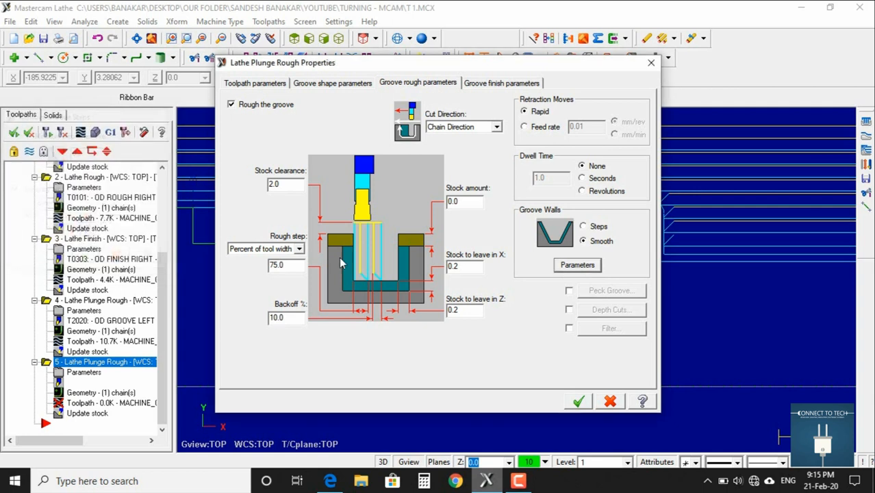
Step: Set the retraction moves to a feed rate of 1 mm/rev and generate the groove toolpath with tool T1717
click(493, 88)
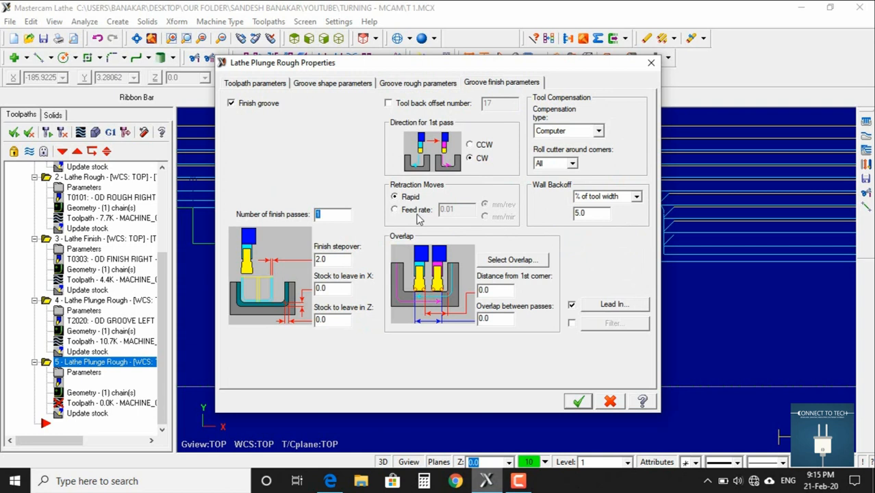
click(409, 82)
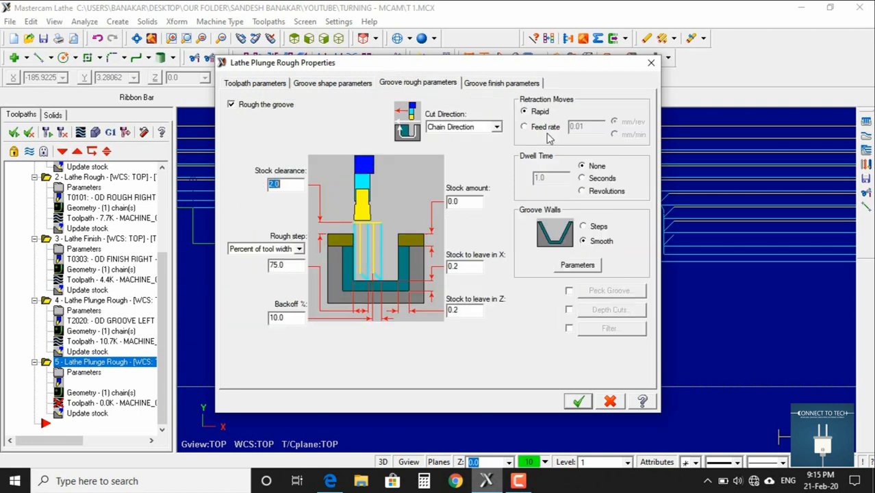
click(485, 83)
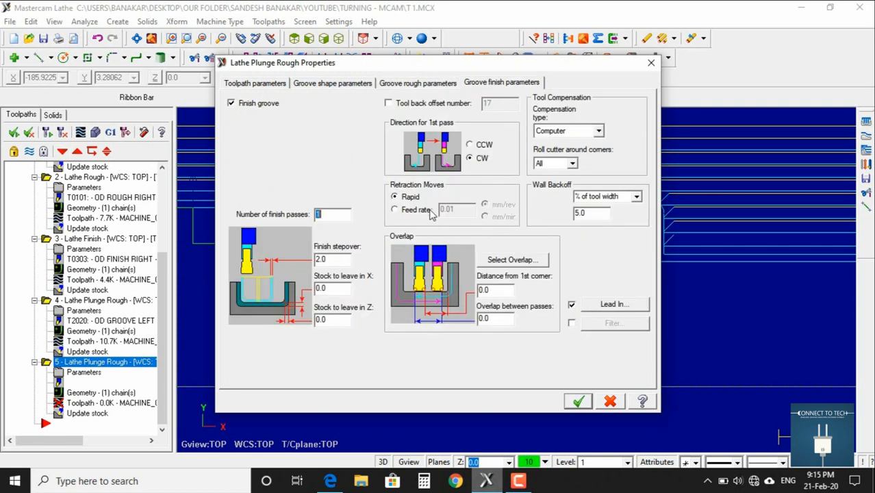
click(409, 83)
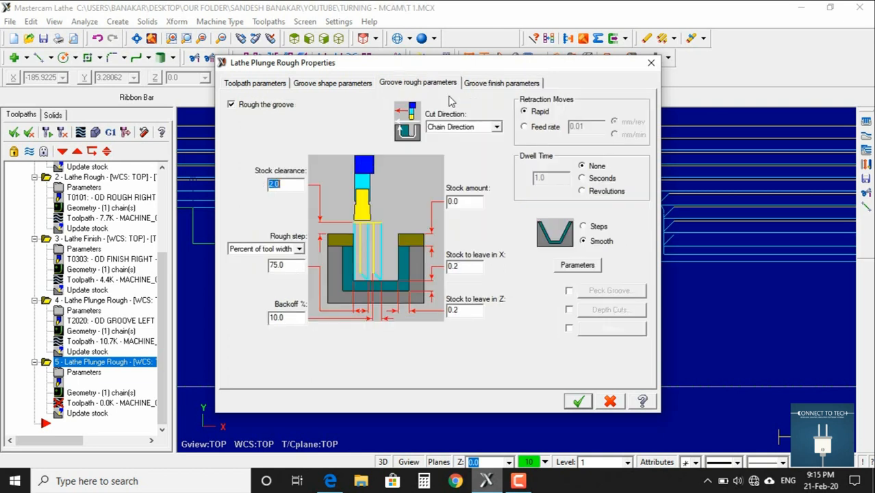
click(524, 127)
text(1)
click(486, 84)
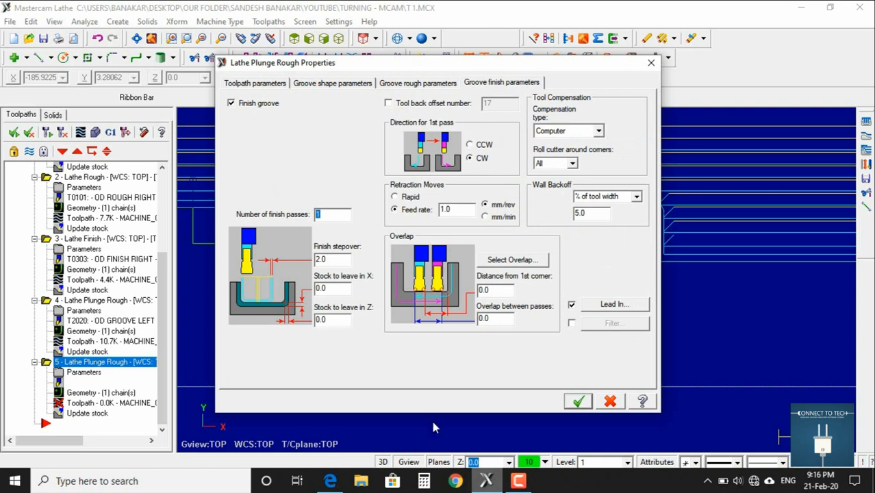
click(578, 401)
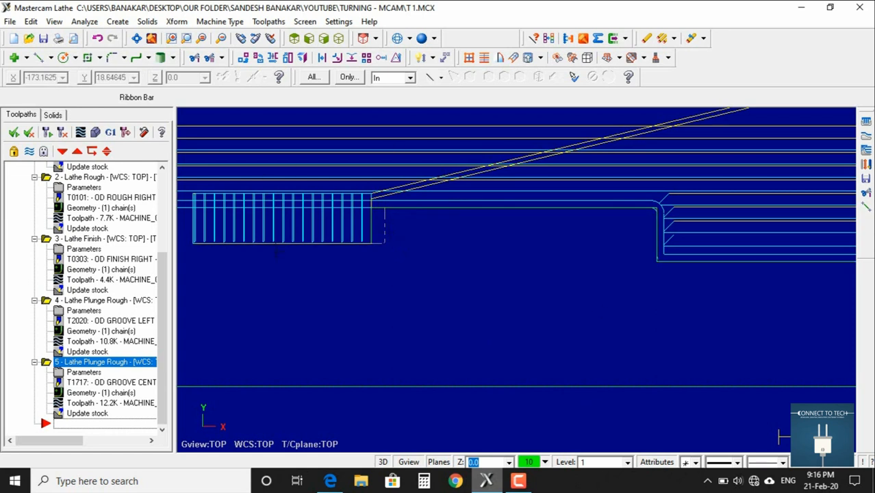
Step: Check the thread callout in the PDF part drawing, return to Mastercam and start a lathe thread toolpath
scroll(275, 248, down, 1)
scroll(275, 248, down, 2)
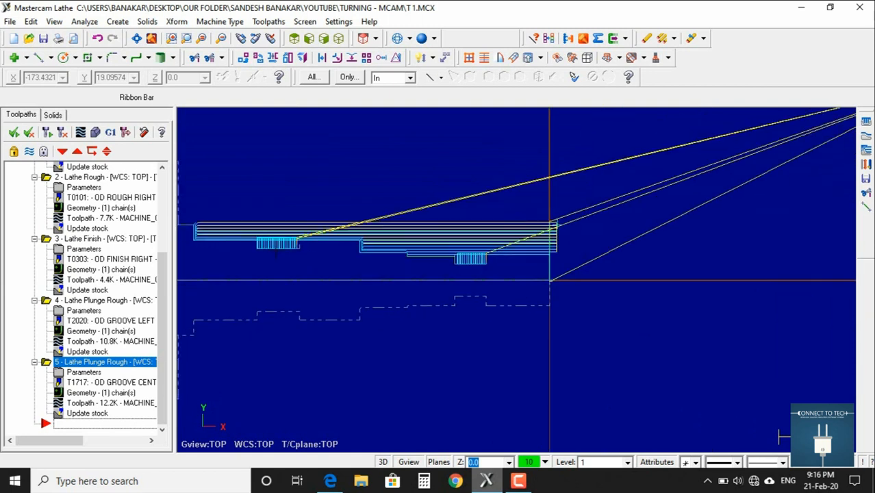
scroll(275, 250, down, 1)
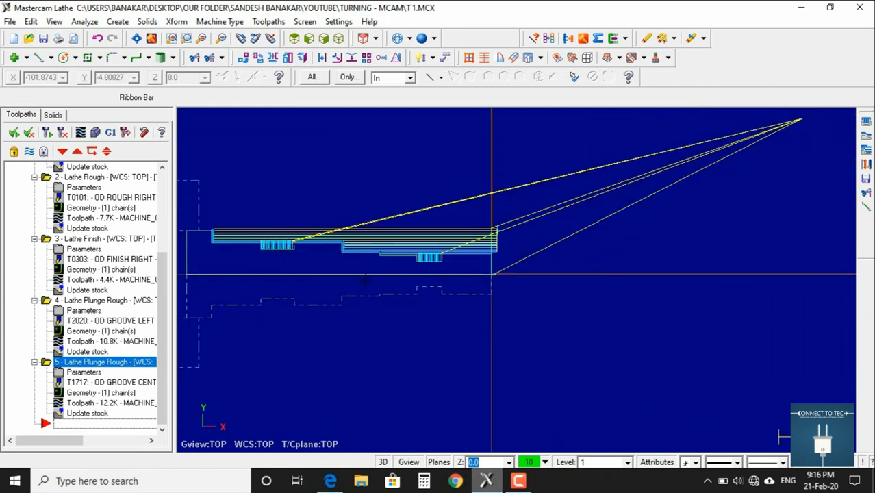
click(330, 481)
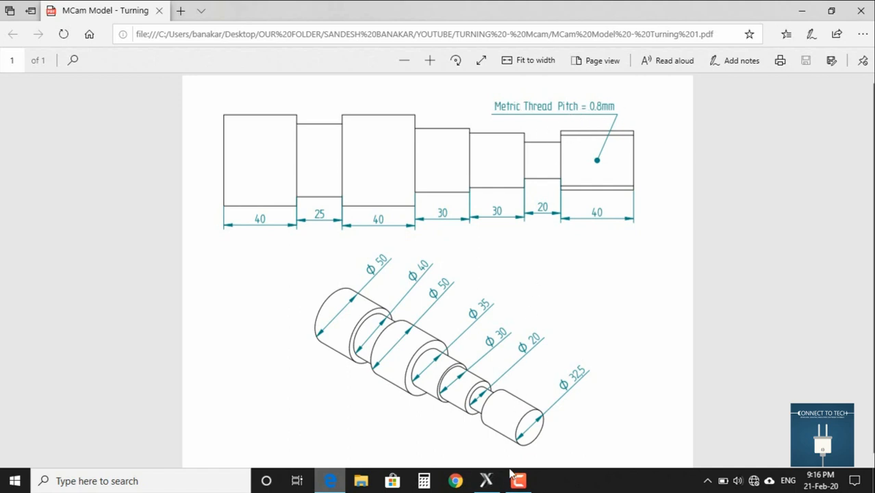
click(486, 481)
right_click(118, 425)
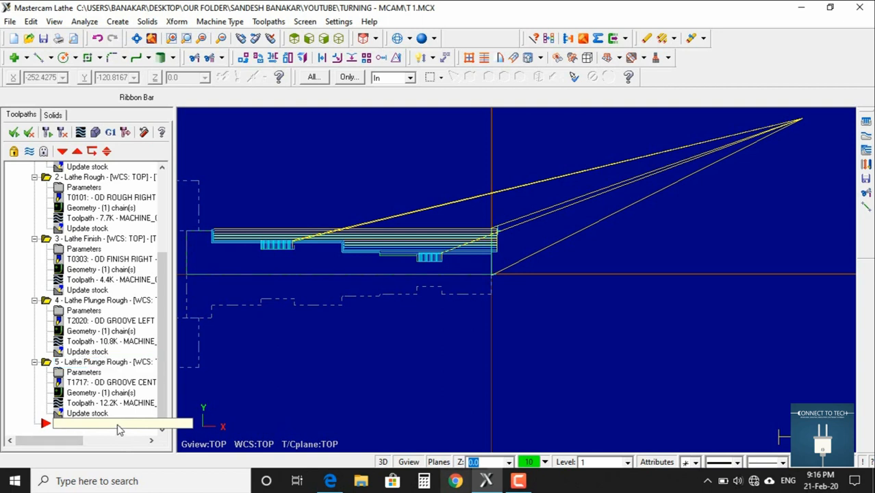
mouse_move(199, 94)
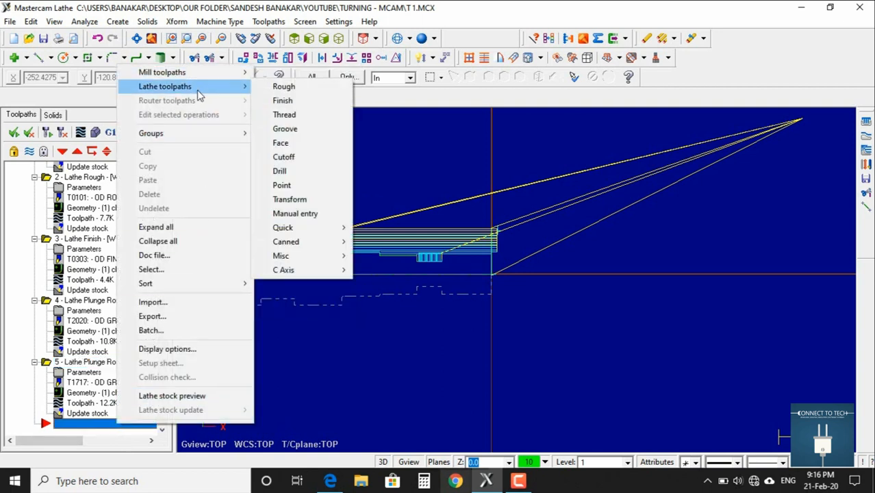
click(293, 116)
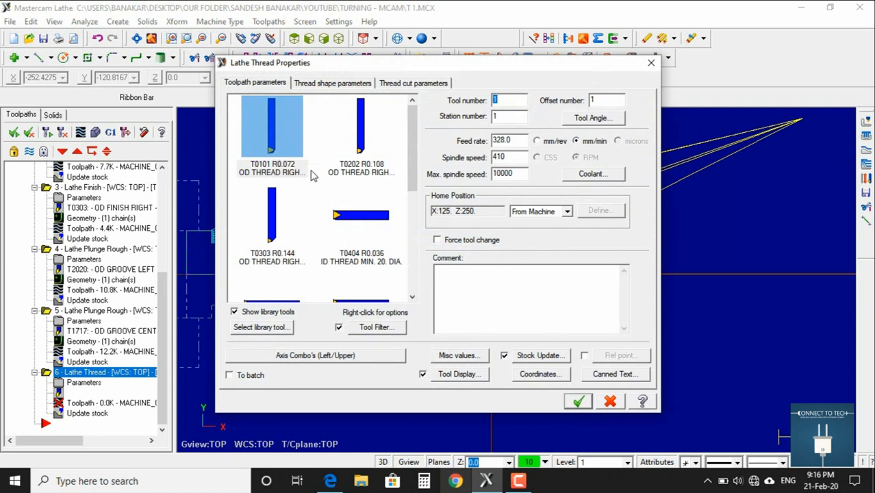
Step: Open the definition of tool T0101 R0.072 OD Thread Right - Small for editing and check the part drawing
right_click(276, 130)
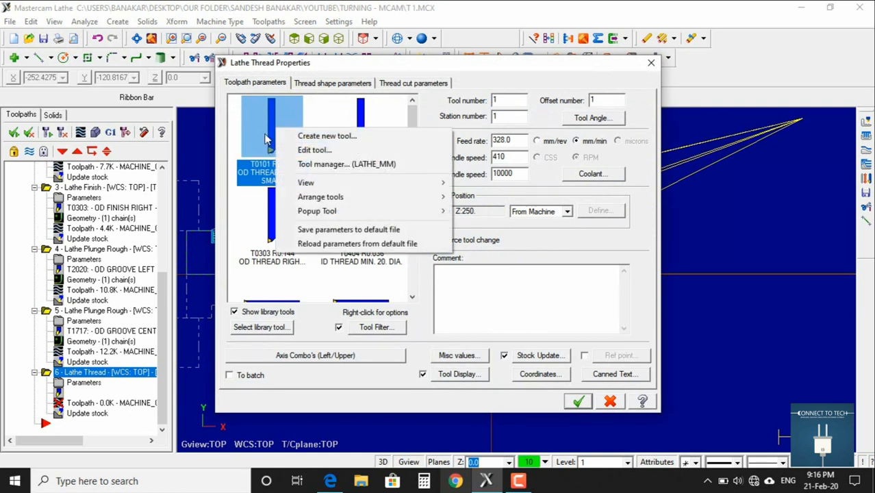
click(260, 127)
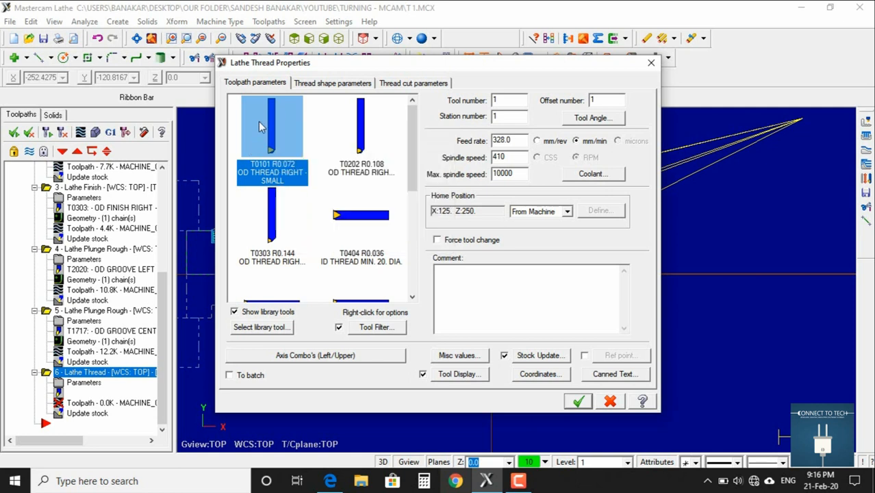
mouse_move(260, 127)
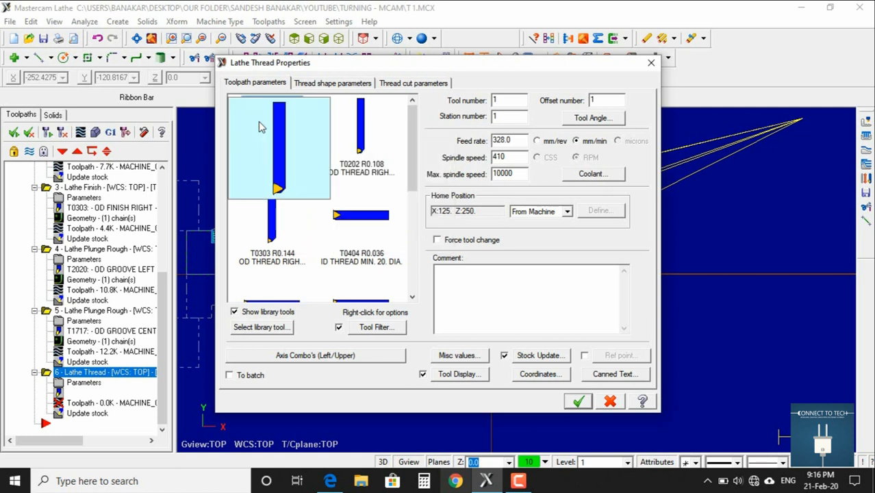
right_click(260, 127)
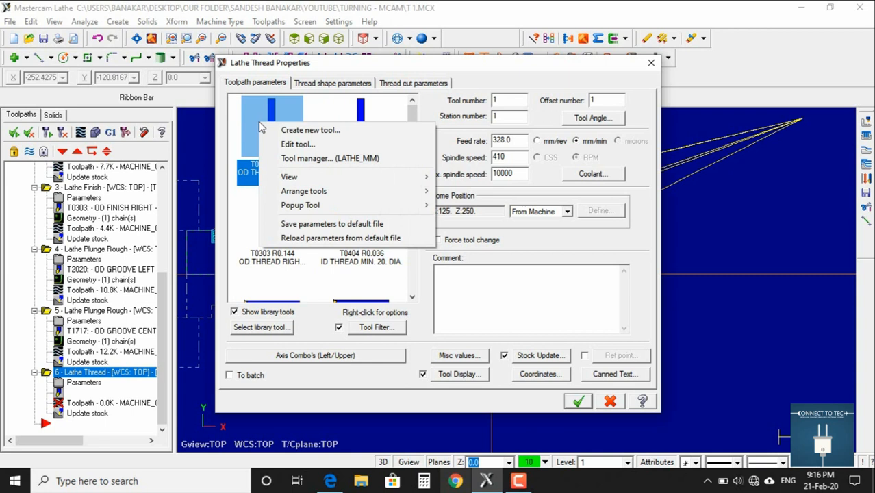
click(291, 144)
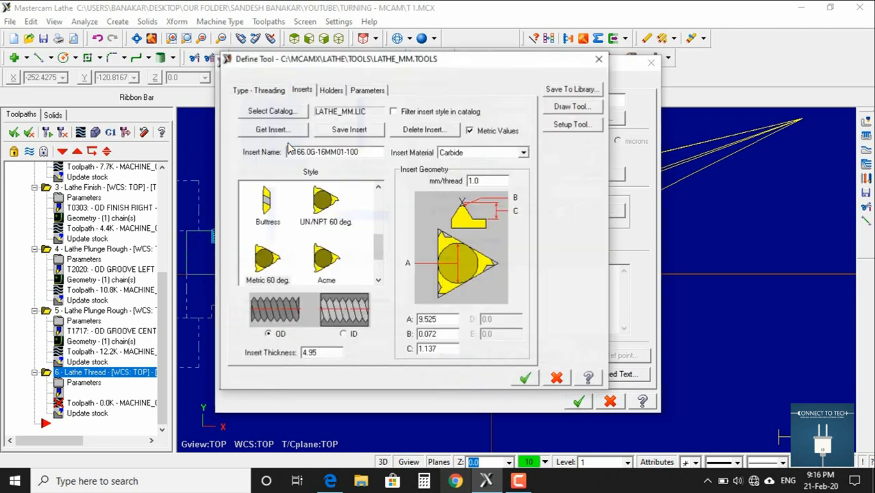
click(331, 480)
click(486, 480)
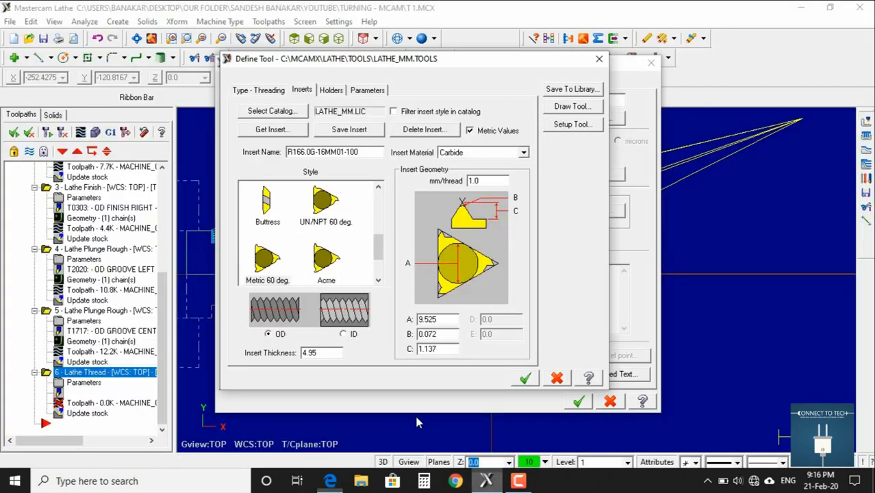
Step: Choose the Metric 60 deg. insert style and the first Straight Shank holder style for the threading tool
click(264, 271)
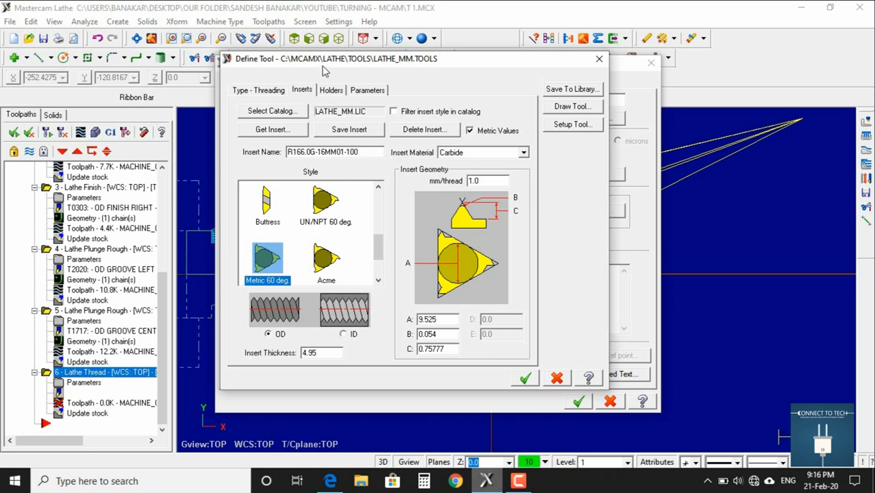
click(330, 89)
click(271, 209)
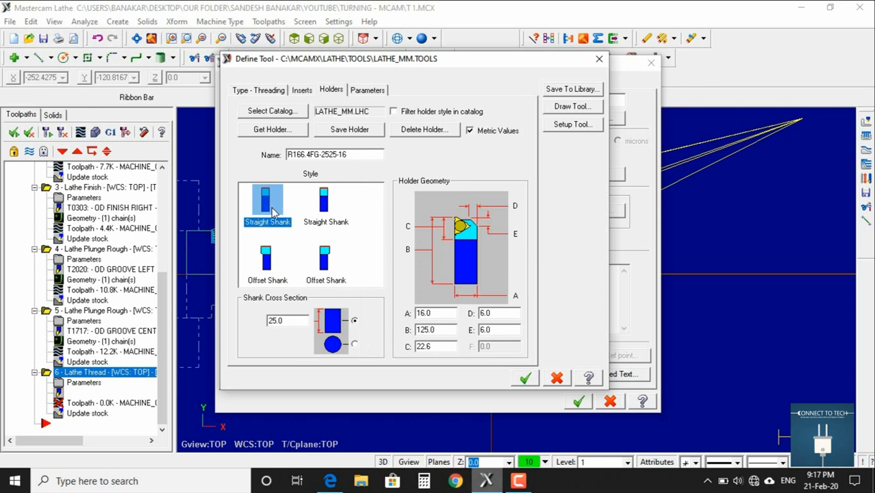
Step: Check the threading tool's parameters and insert, accept the tool definition and open the thread shape parameters
click(355, 91)
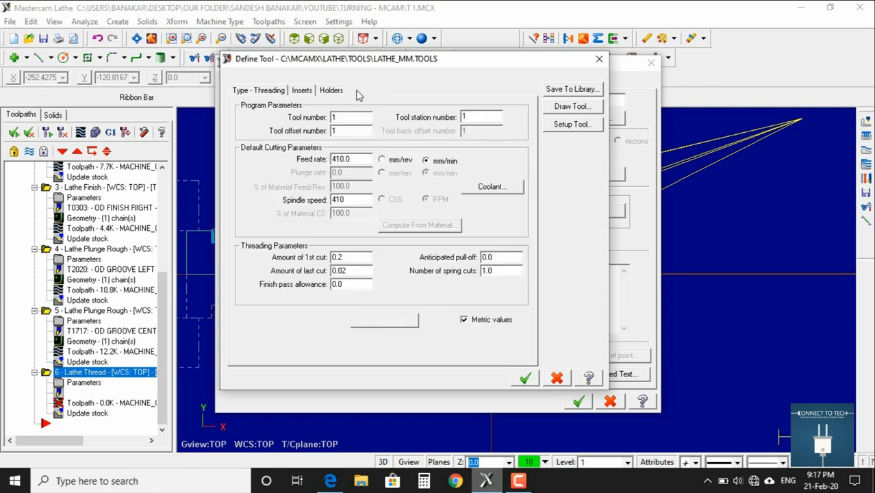
click(302, 89)
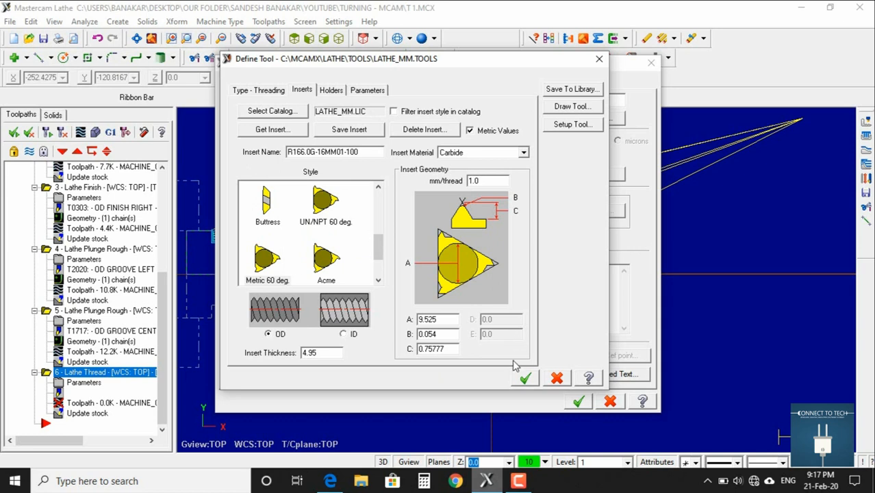
click(524, 378)
click(335, 82)
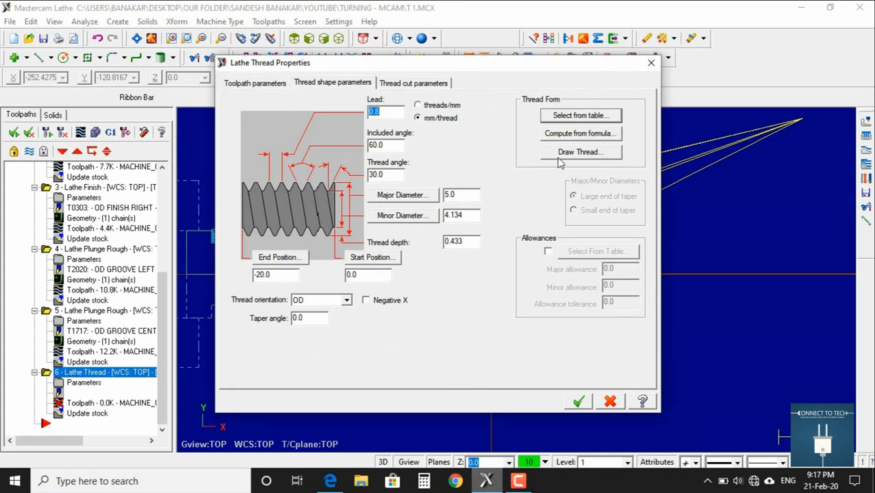
Step: Look through the Metric M Profile thread table for a matching diameter and lead, without choosing an entry
click(581, 115)
scroll(192, 226, down, 19)
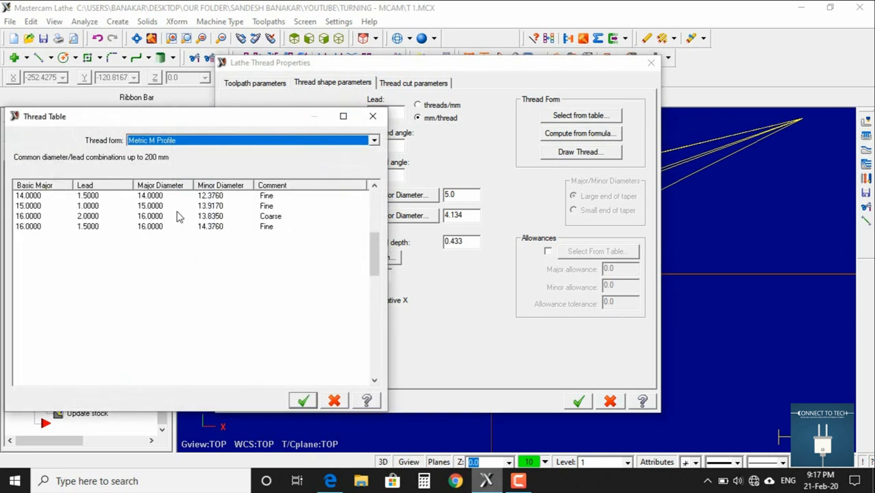
scroll(190, 231, up, 6)
scroll(190, 231, up, 13)
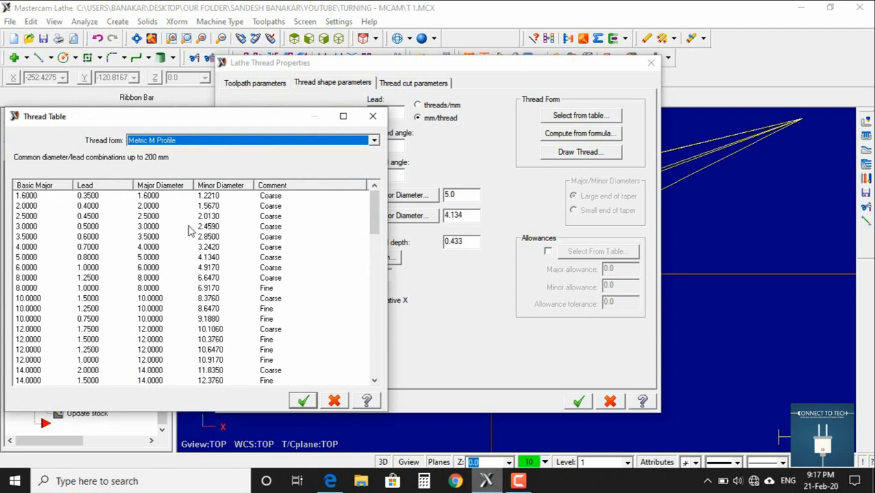
scroll(266, 272, down, 20)
scroll(264, 226, up, 20)
click(333, 399)
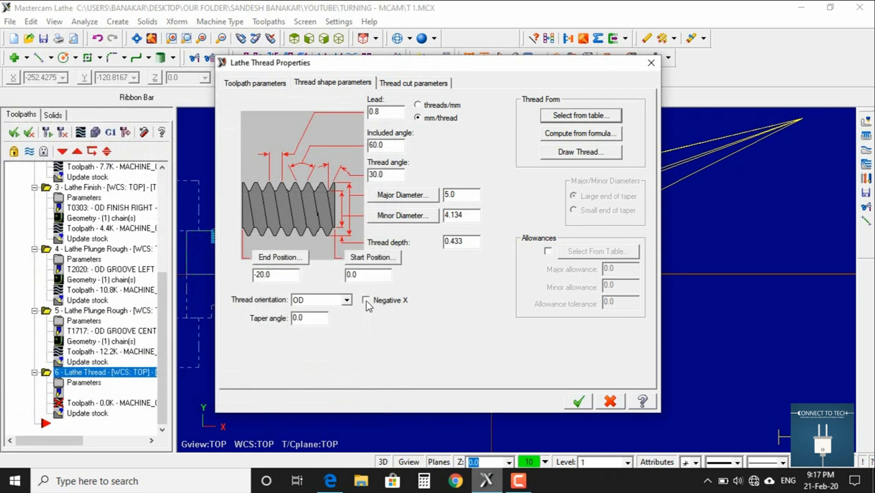
Step: Check the thread diameter in the PDF drawing, return to Mastercam and compute the Metric M Profile thread from a 32.5 mm basic major diameter
click(330, 481)
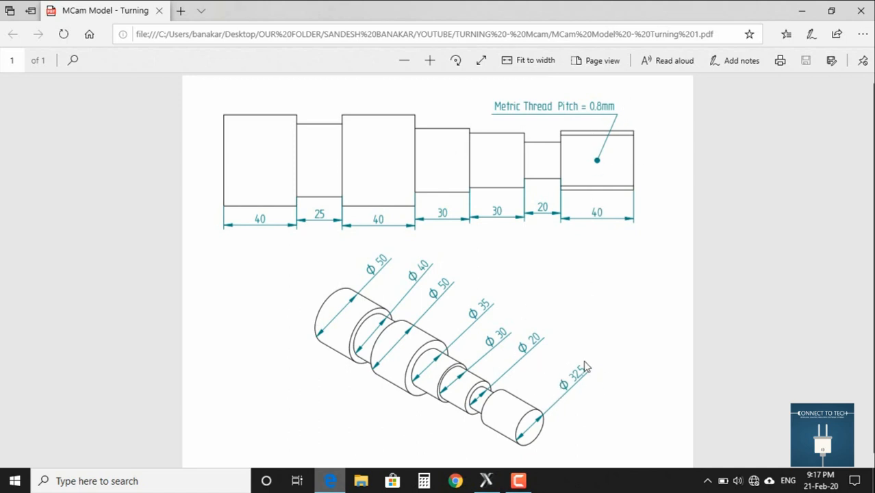
click(486, 481)
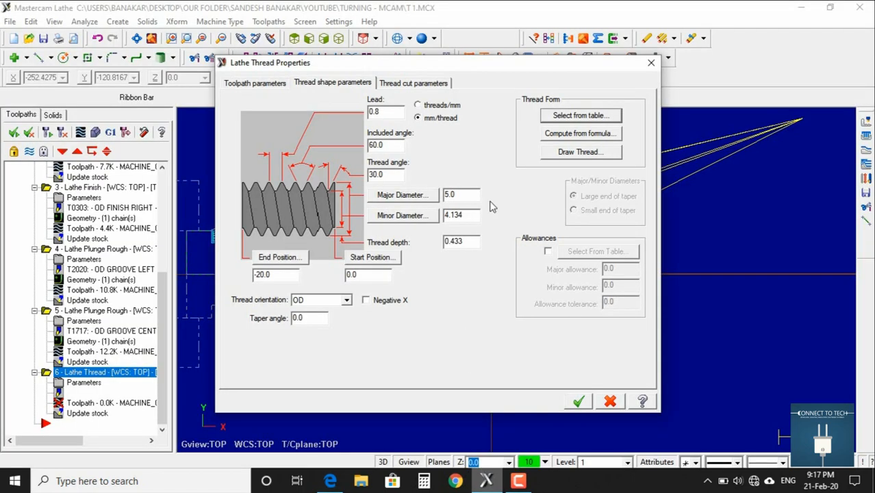
click(567, 135)
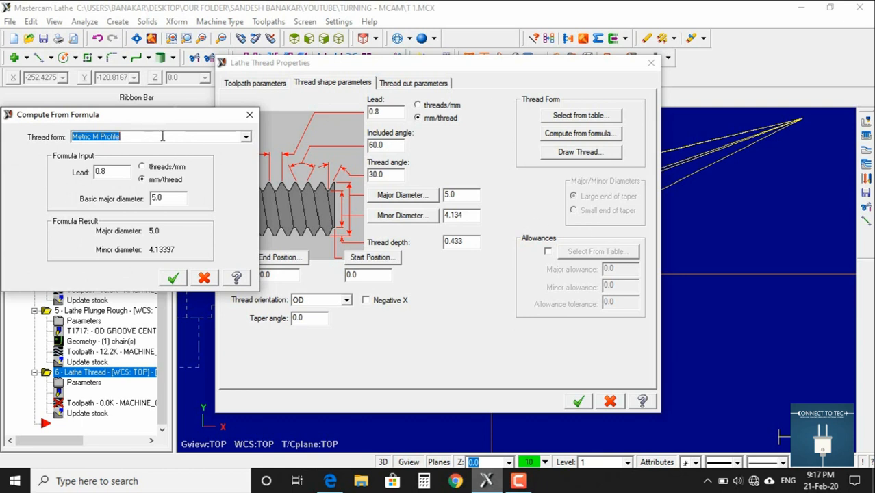
click(244, 140)
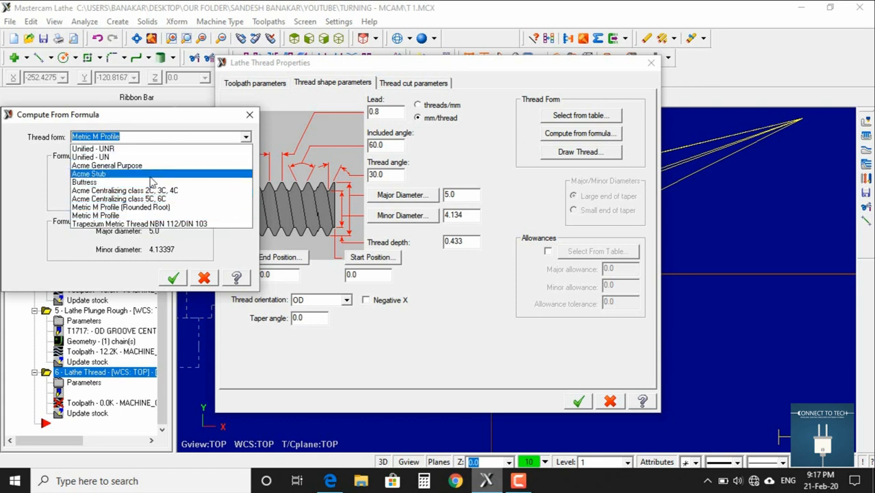
click(113, 216)
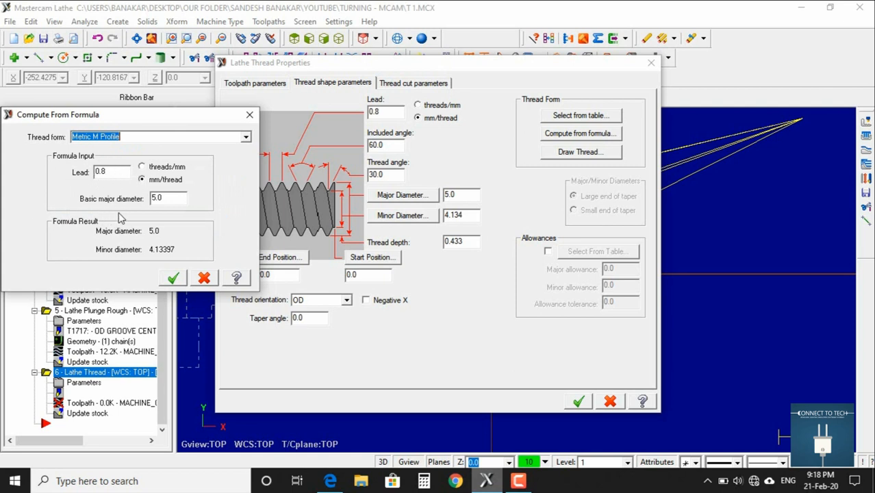
drag(165, 198, 135, 209)
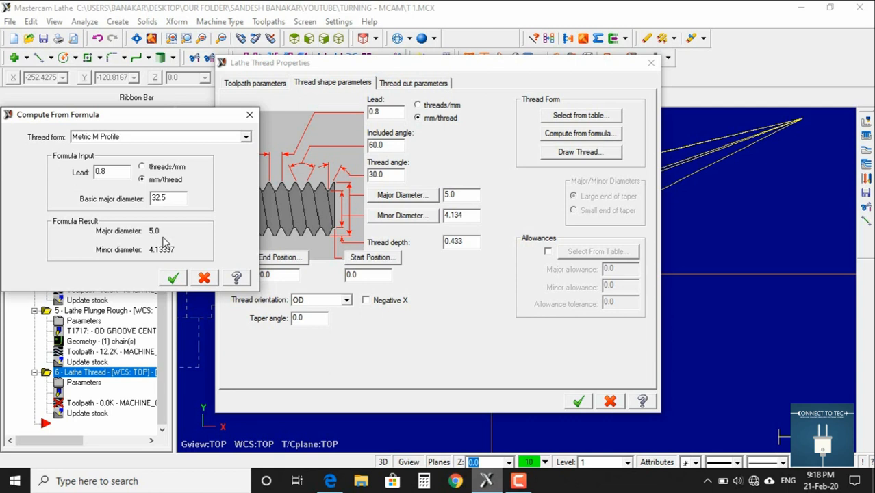
key(Return)
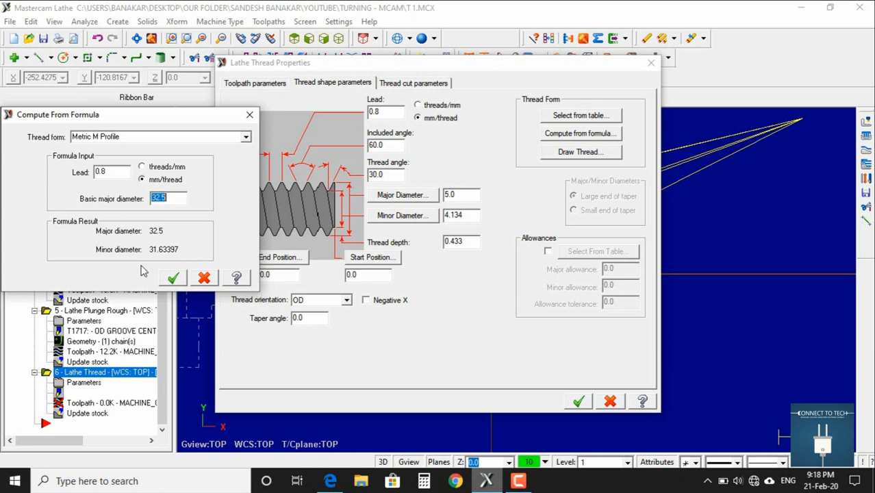
click(171, 277)
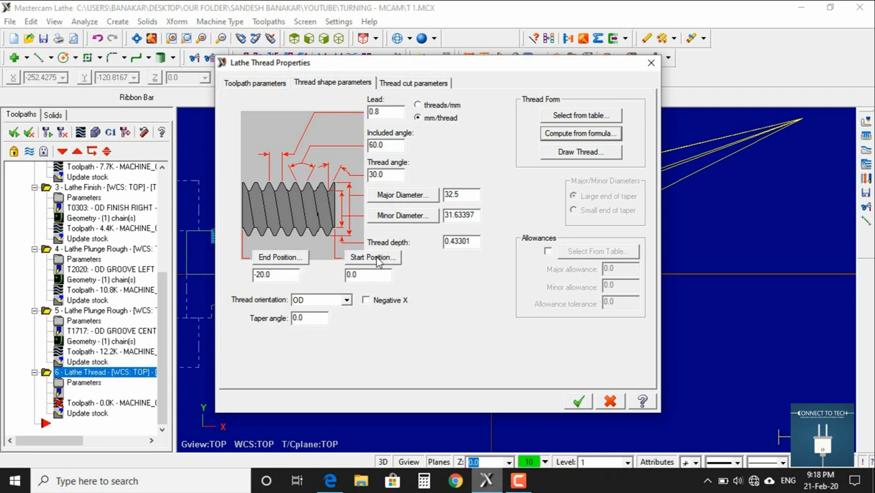
Step: Check the threaded length in the PDF drawing, return to Mastercam and pick the thread's end position at the groove edge, Z -40
click(329, 481)
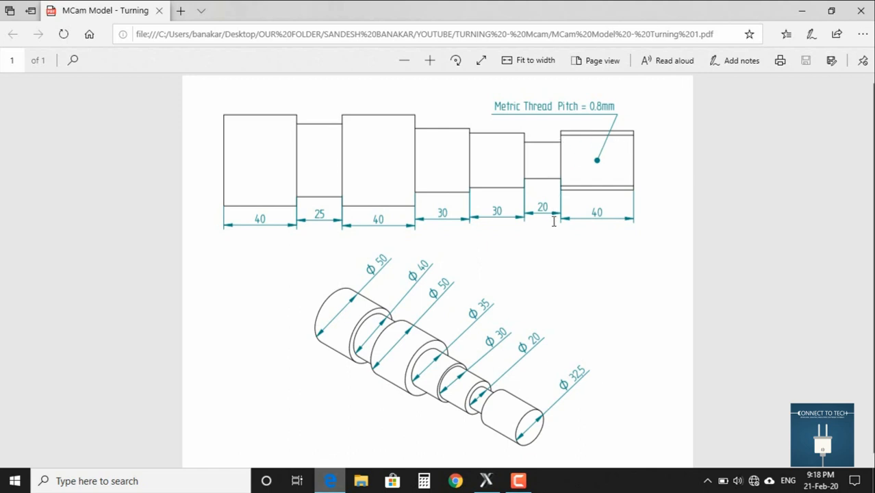
click(486, 481)
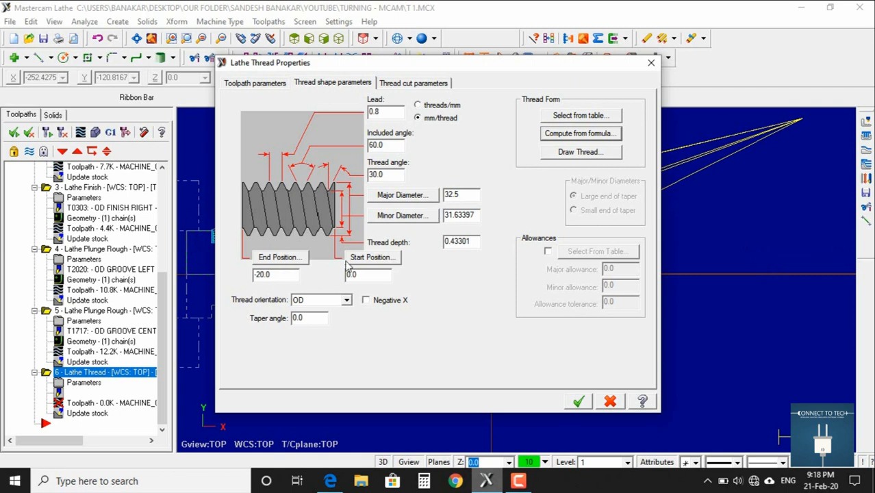
click(296, 262)
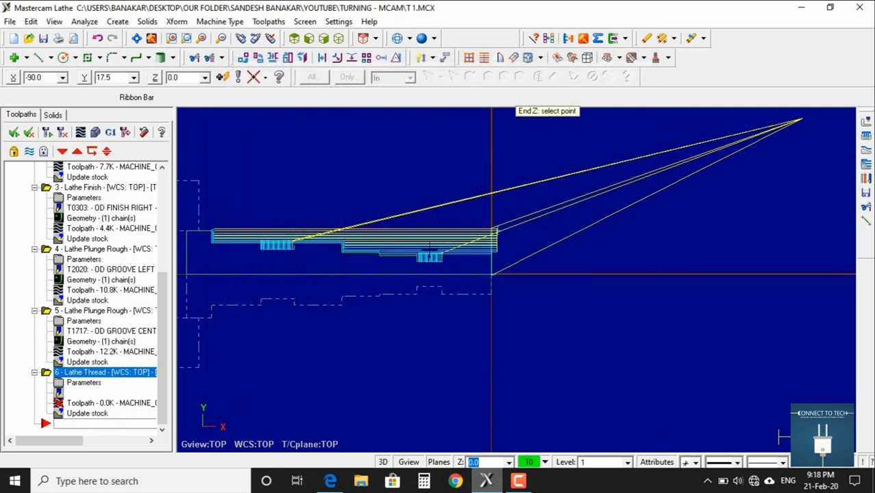
scroll(446, 248, up, 5)
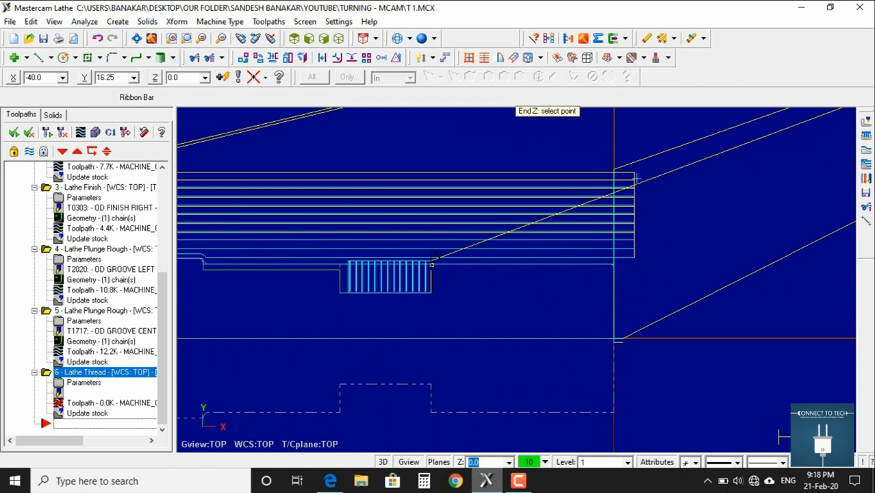
click(432, 261)
double_click(276, 274)
click(275, 274)
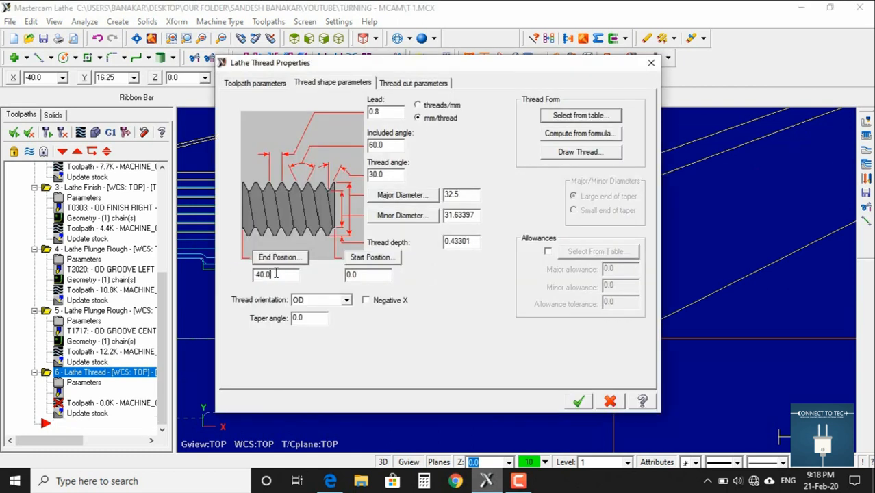
Step: Review the thread cut parameters, keep the Canned format with 5 cuts, and generate the thread toolpath
click(421, 83)
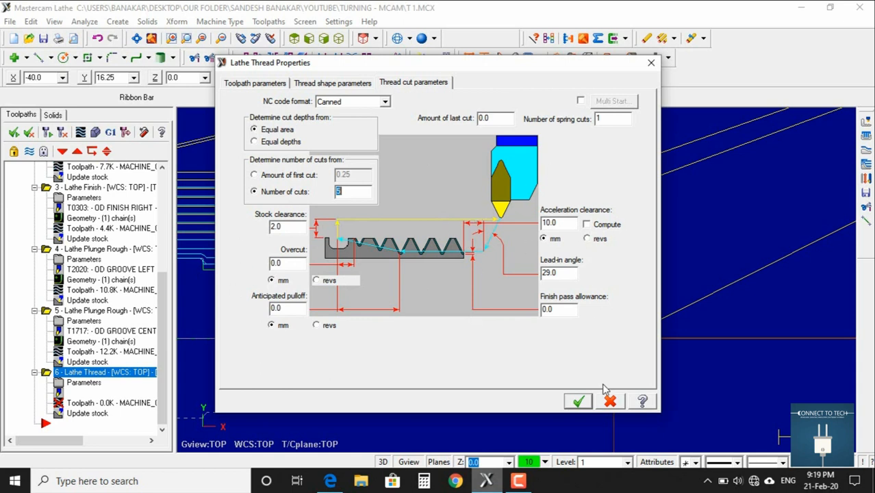
click(578, 403)
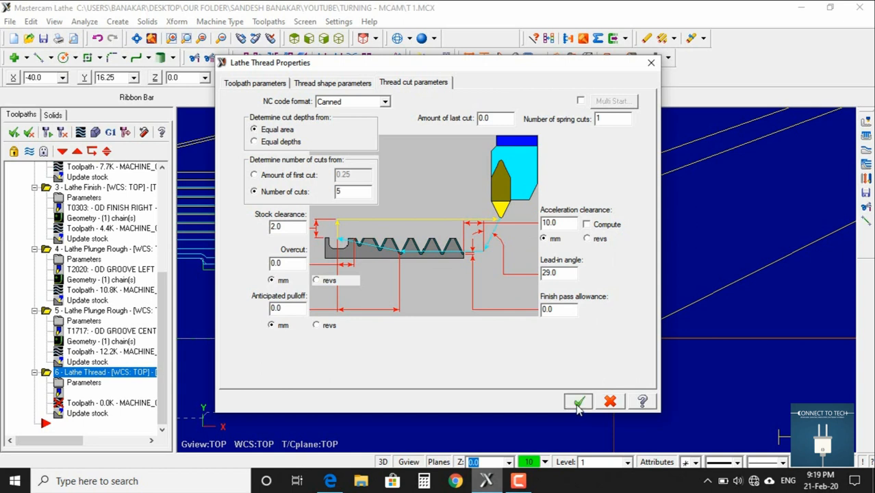
scroll(521, 289, down, 5)
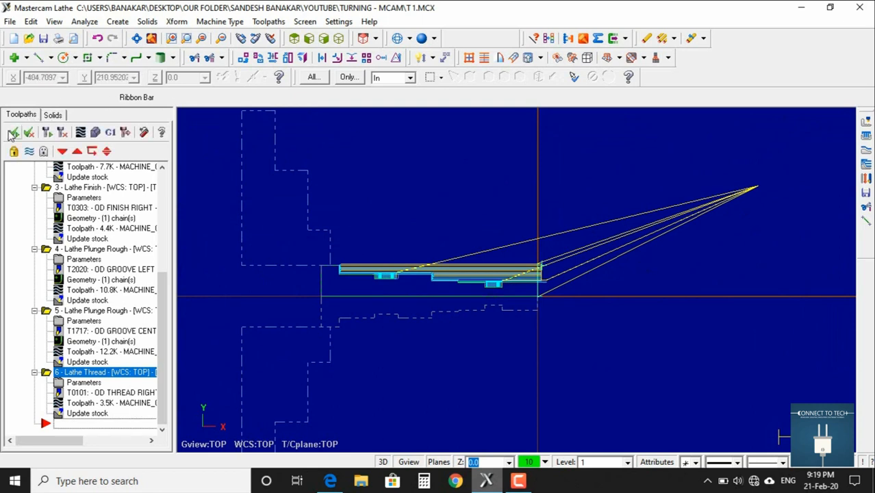
Step: Select and regenerate all operations, and open their verification in an isometric view of the stock
click(48, 133)
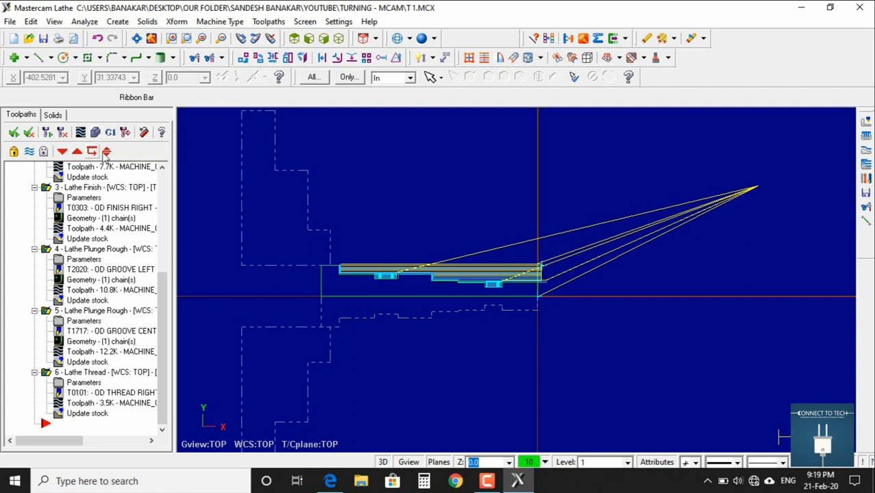
click(95, 134)
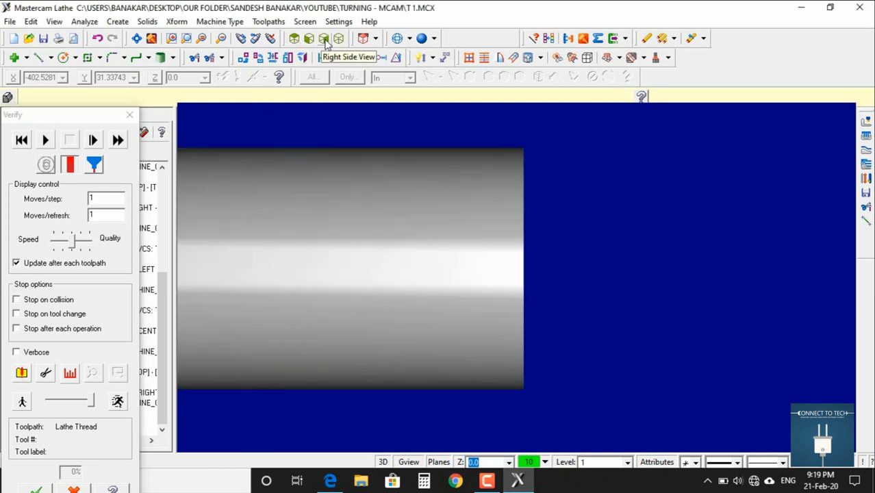
click(325, 40)
click(339, 39)
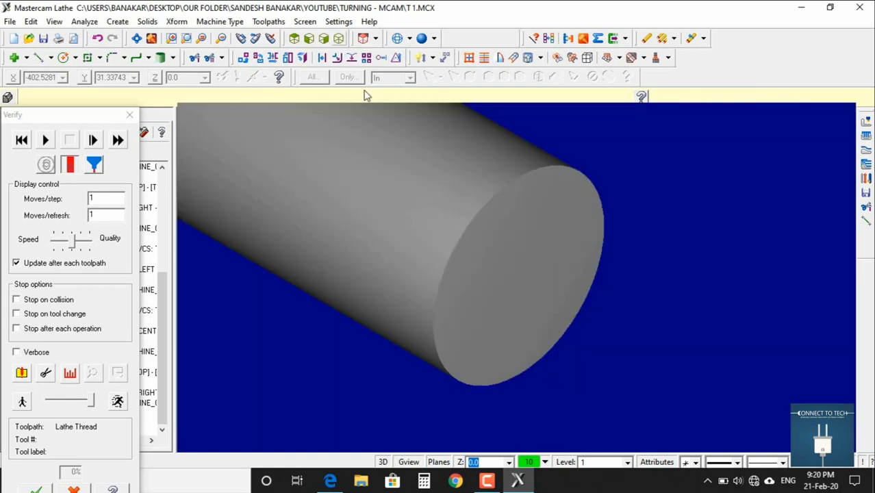
Step: Move the Verify dialog aside, slightly reduce the simulation speed and enable Stop after each operation
drag(65, 121, 98, 14)
drag(125, 298, 119, 299)
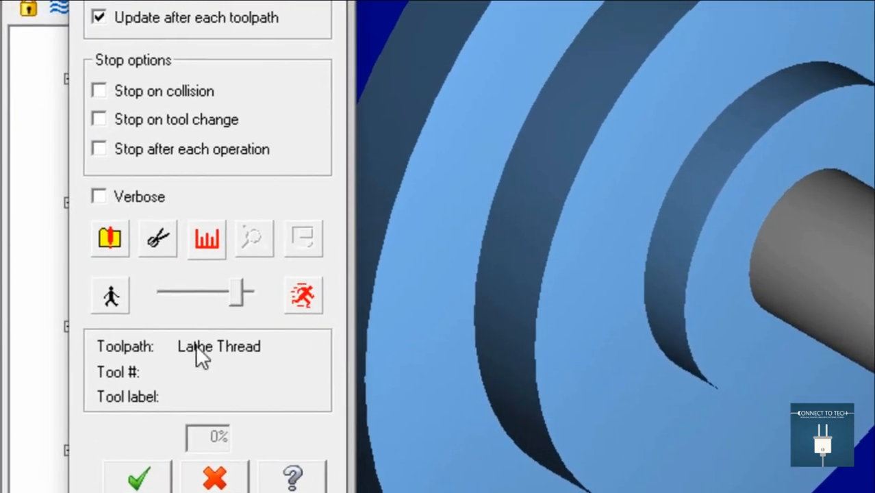
click(142, 149)
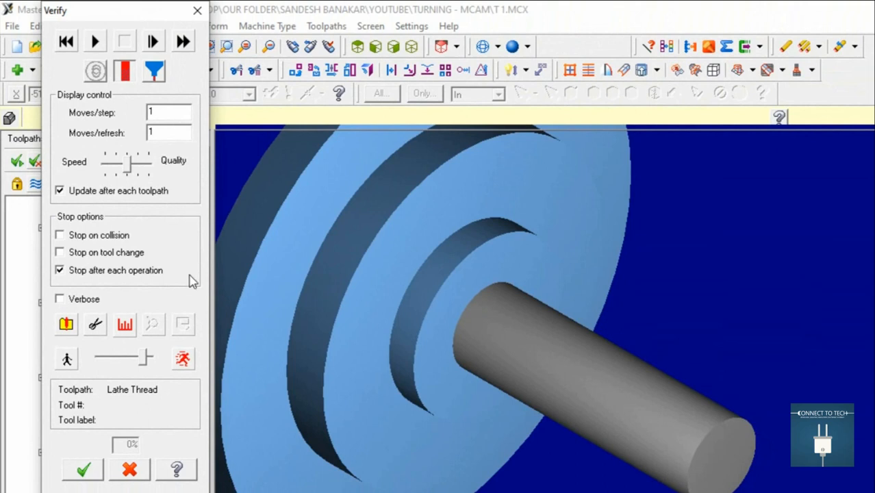
Step: Run the machining simulation operation by operation from facing through threading, and inspect the thread in the top view
click(96, 41)
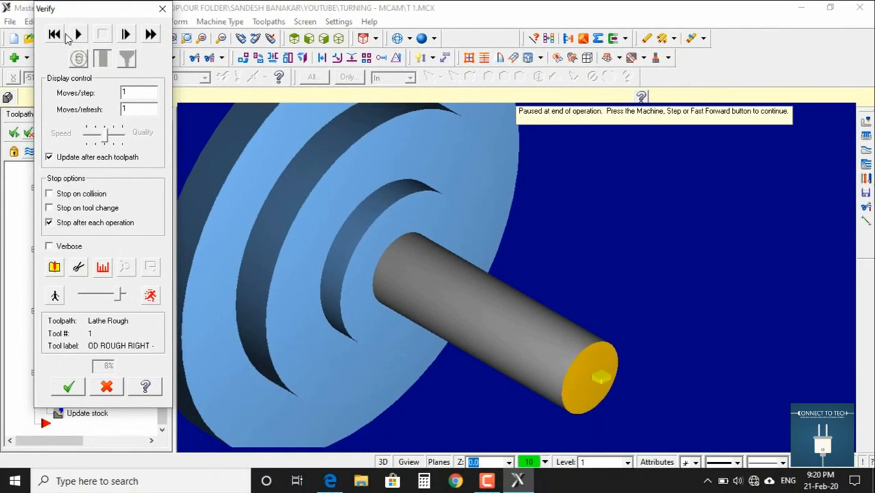
click(75, 35)
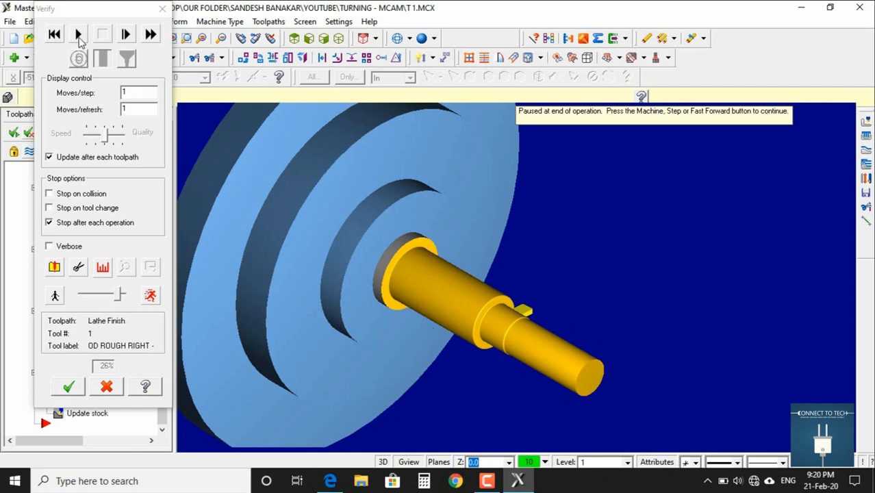
click(80, 38)
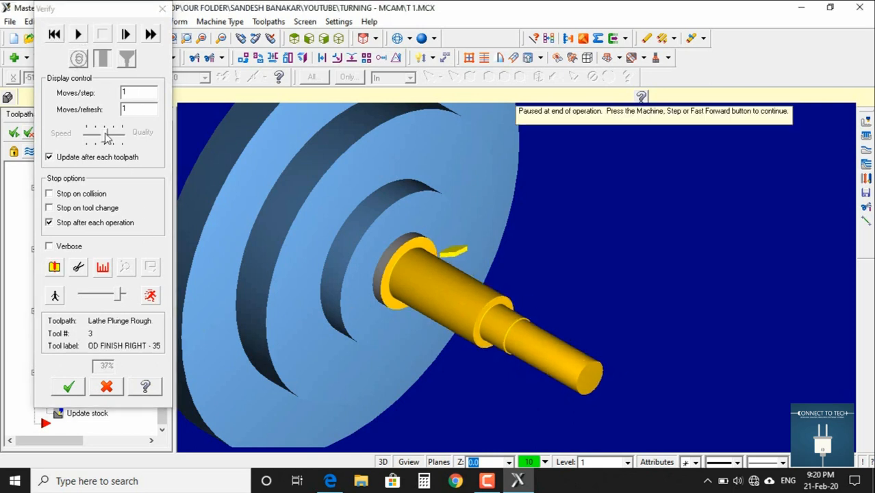
click(81, 34)
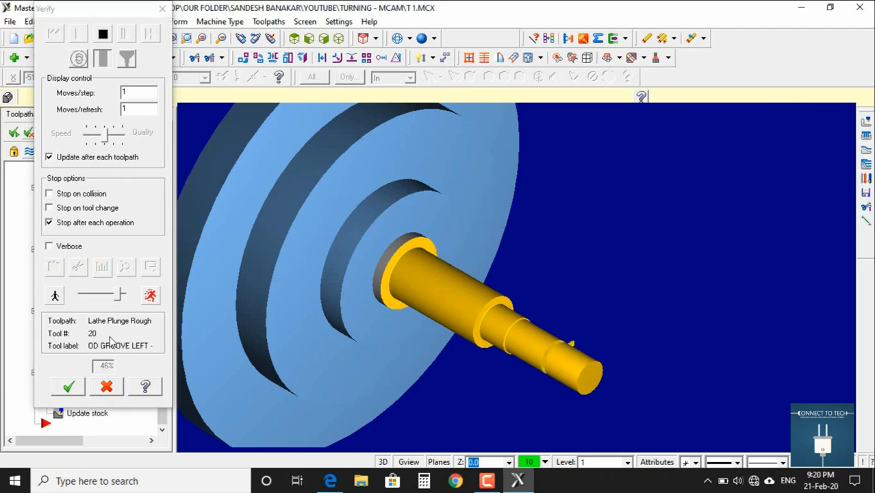
click(117, 299)
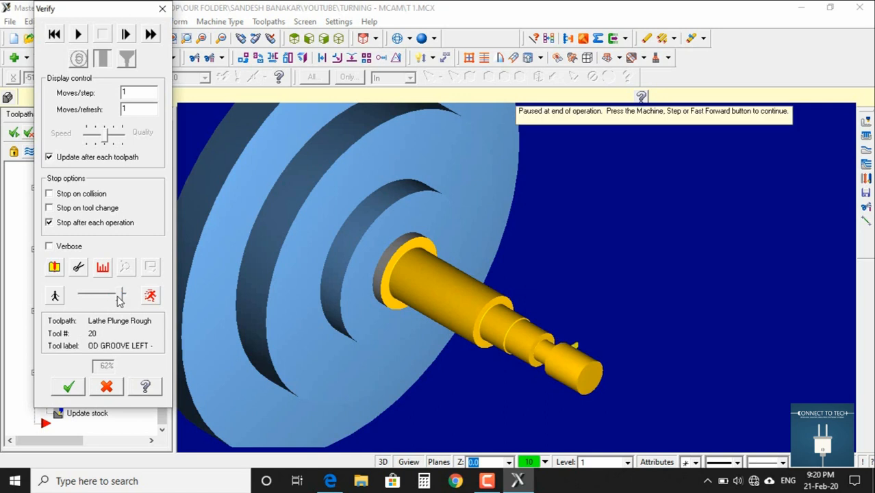
click(78, 35)
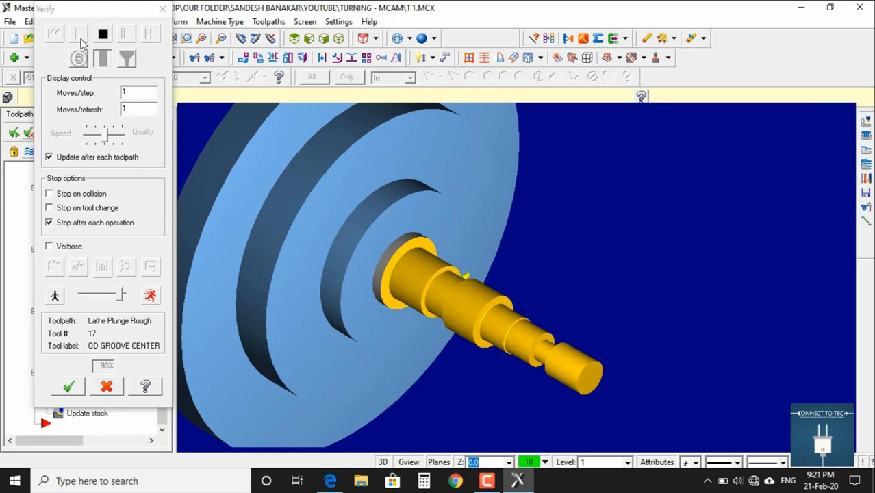
click(80, 40)
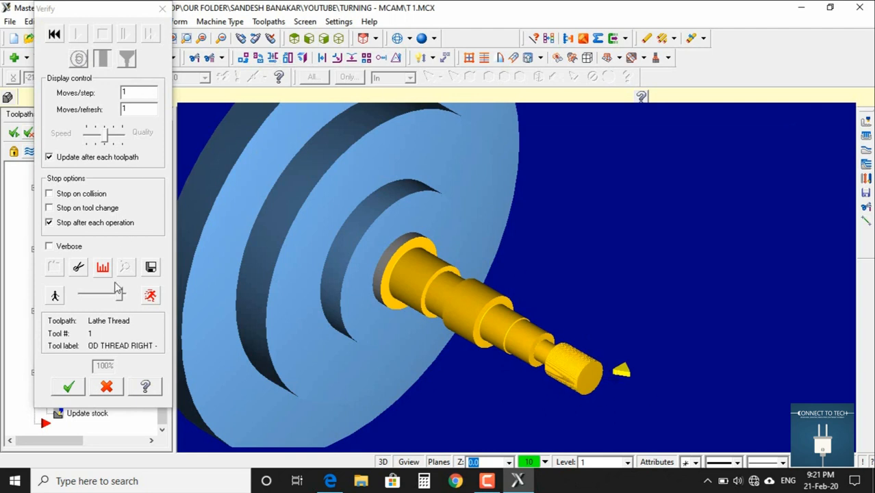
click(294, 39)
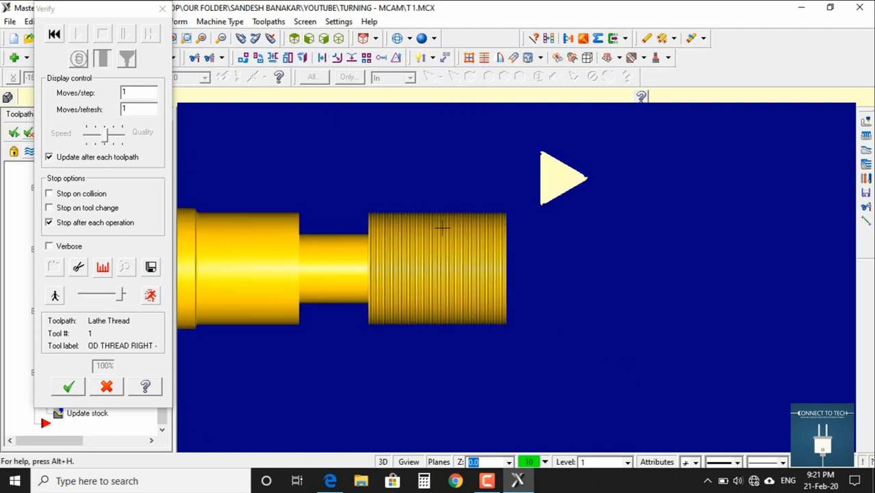
Step: Inspect the machined thread profile up close, restore the full top view of the part, and finish the verification
scroll(418, 220, up, 3)
scroll(347, 235, up, 5)
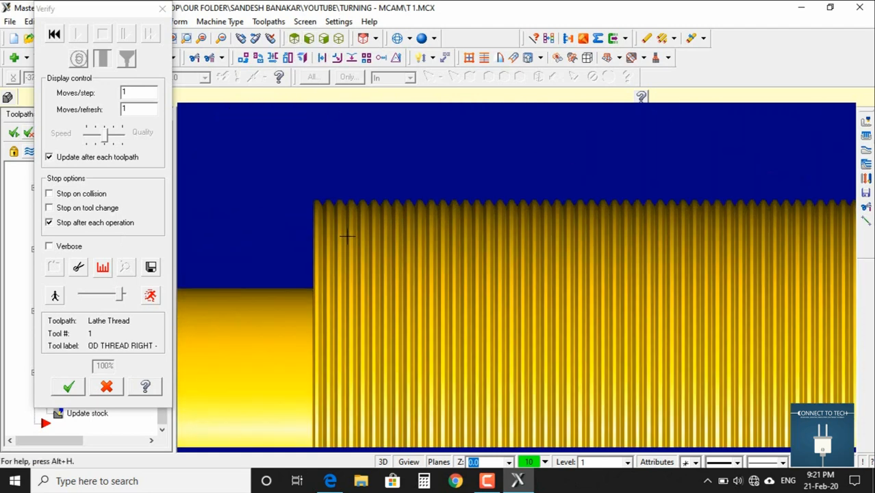
scroll(347, 235, up, 1)
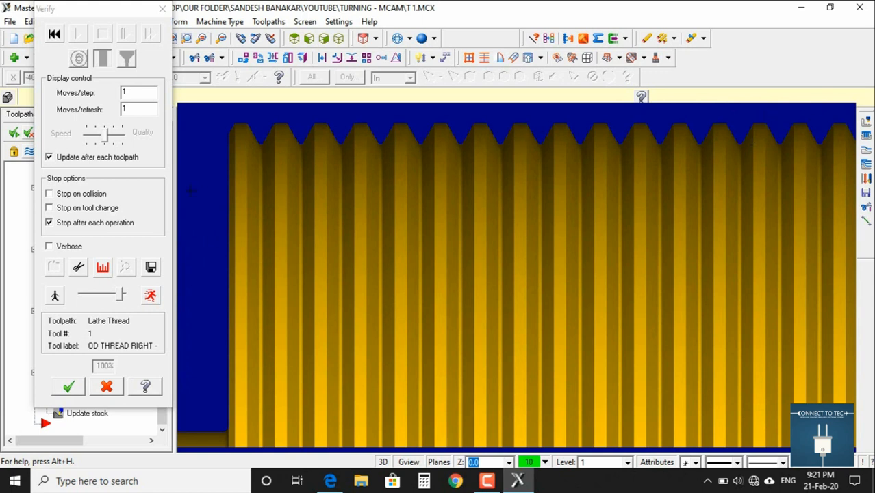
scroll(358, 137, down, 4)
click(294, 39)
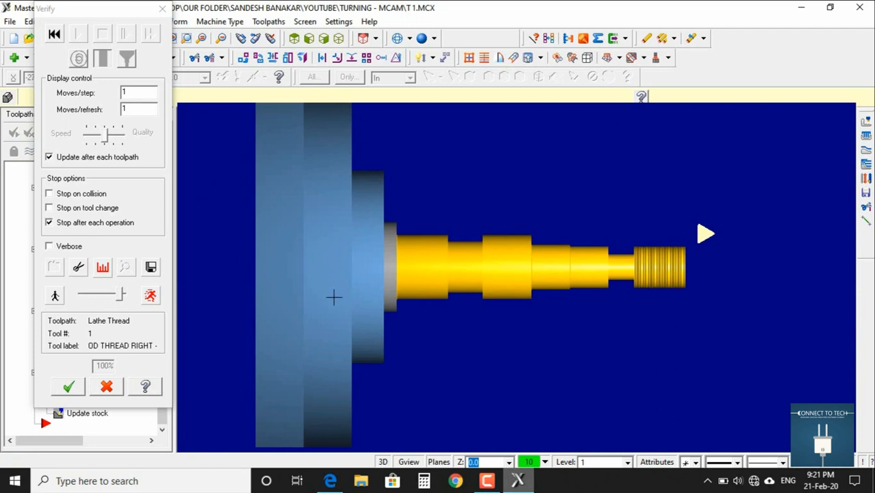
click(69, 388)
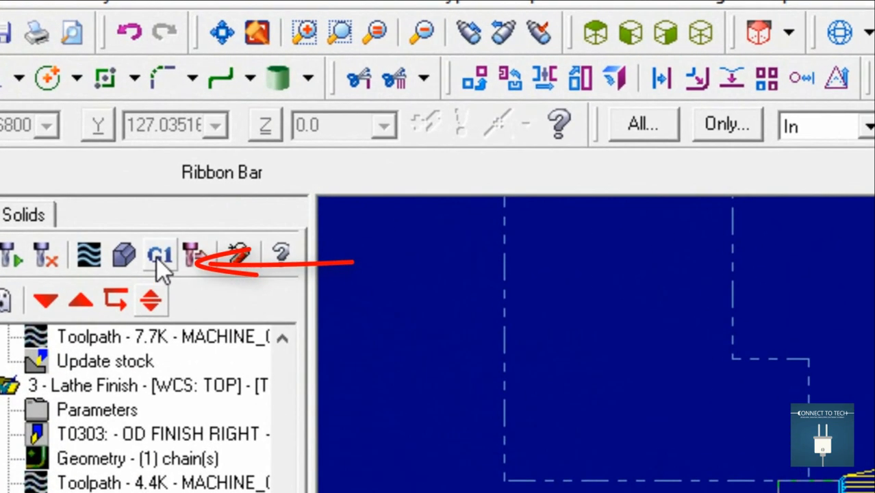
Step: Post-process the operations to an editable NC file with the Ask option and .NC extension, leaving Send to machine off
click(158, 245)
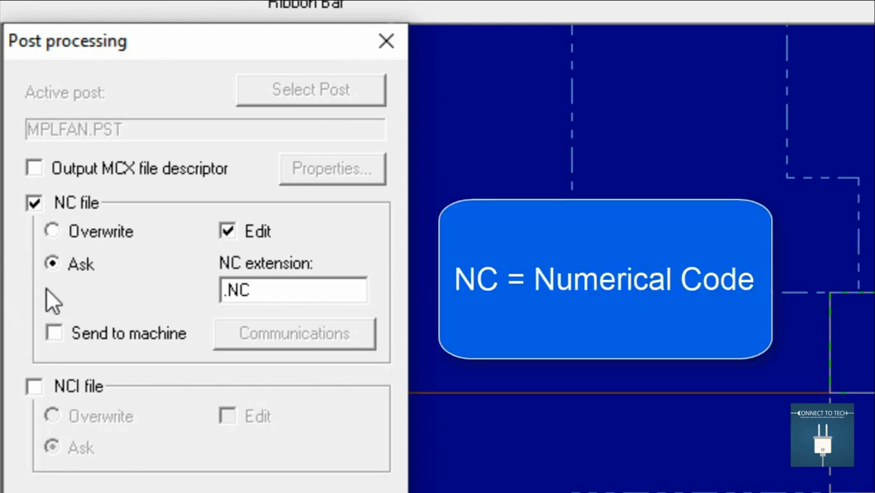
click(53, 332)
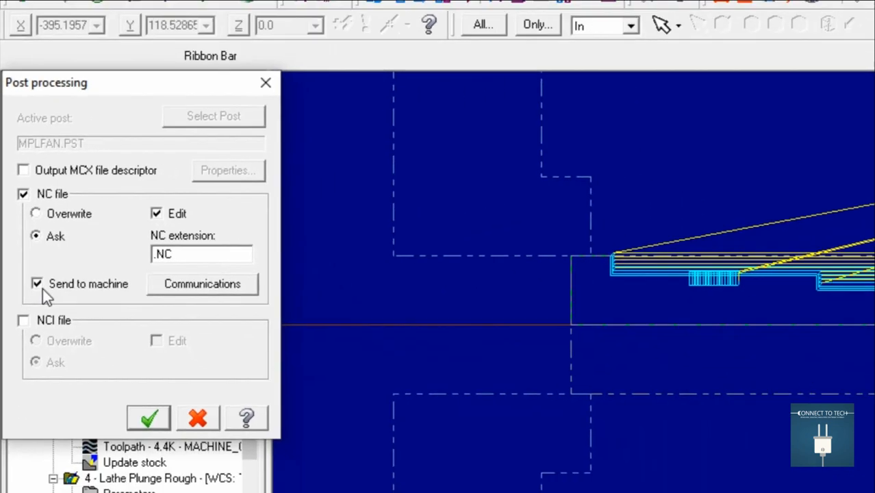
click(54, 334)
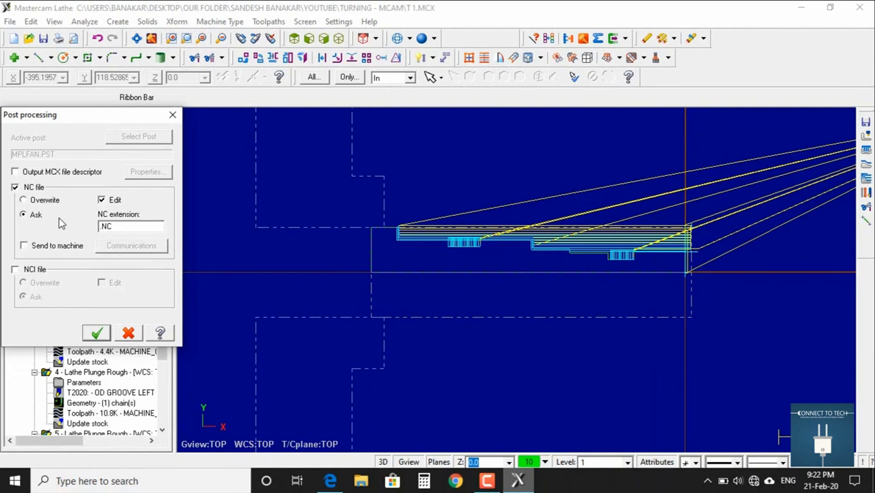
click(96, 334)
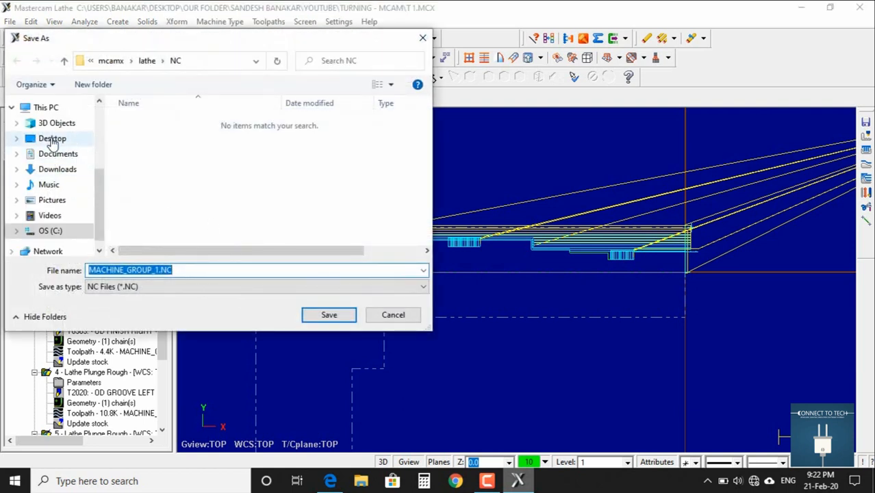
Step: Save the NC program as MACHINE_GROUP_1.NC in the Desktop's YOUTUBE\TURNING - Mcam folder, replacing the existing file
click(53, 139)
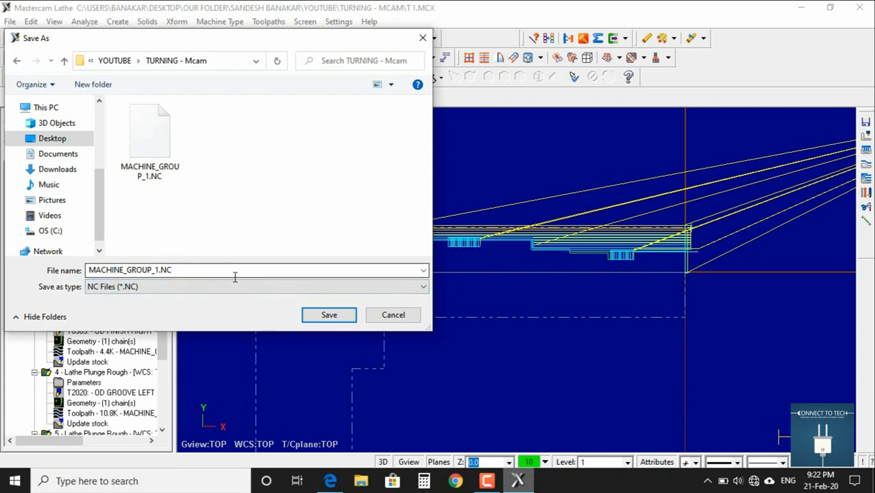
click(328, 315)
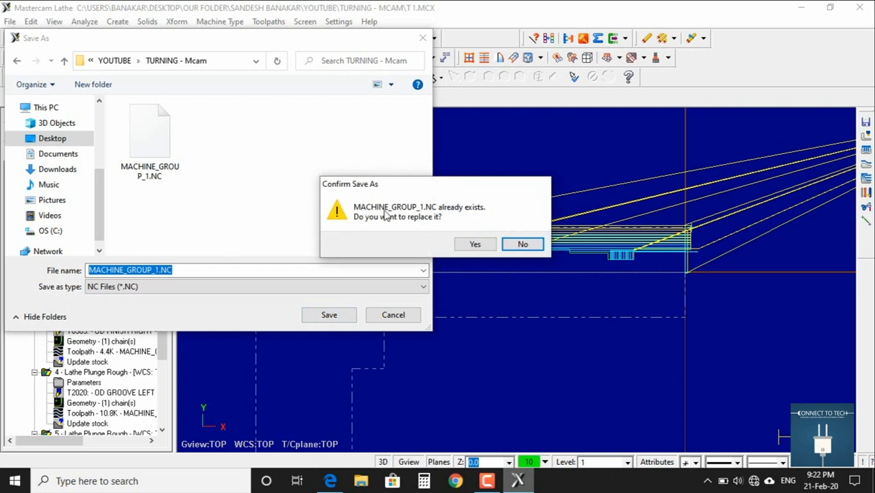
click(475, 246)
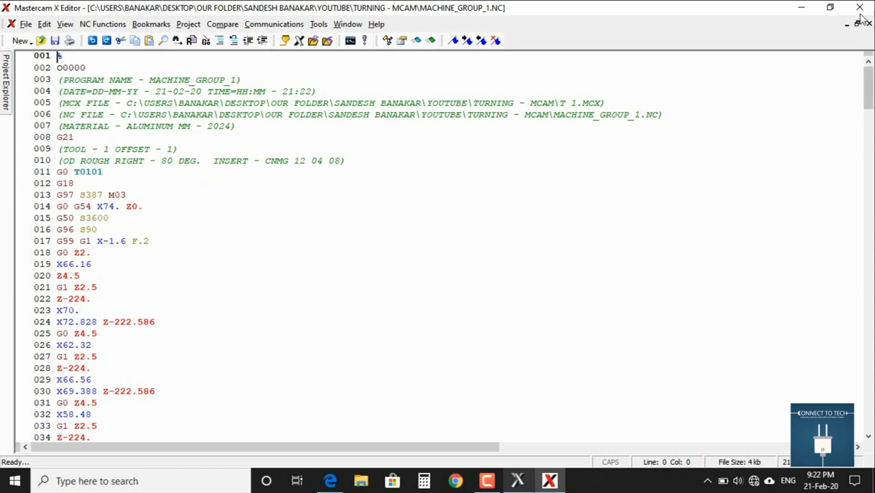
Step: Review the generated G-code in the editor, including the roughing moves around lines 35 to 39, and return to the program's start
drag(868, 100, 871, 130)
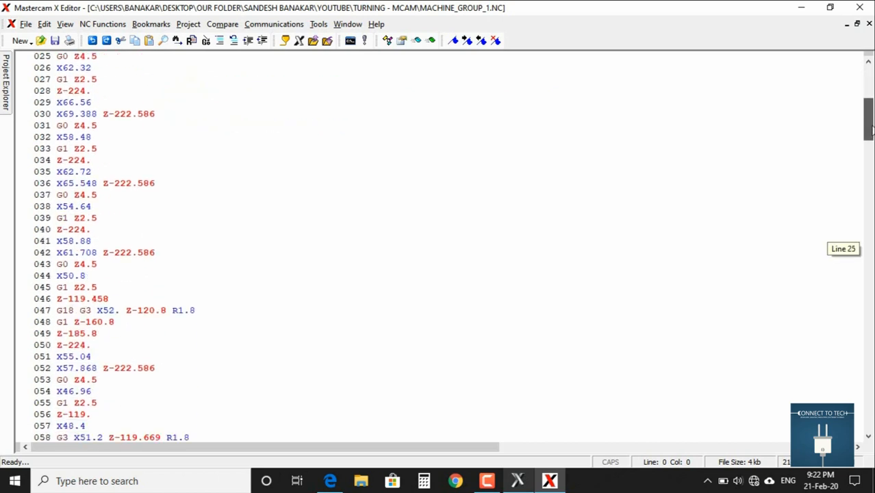
drag(57, 171, 95, 219)
click(160, 221)
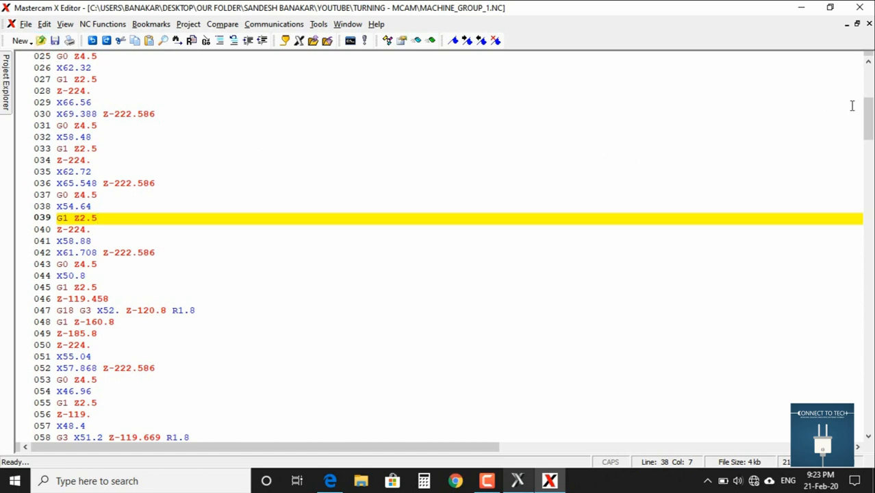
drag(868, 113, 868, 82)
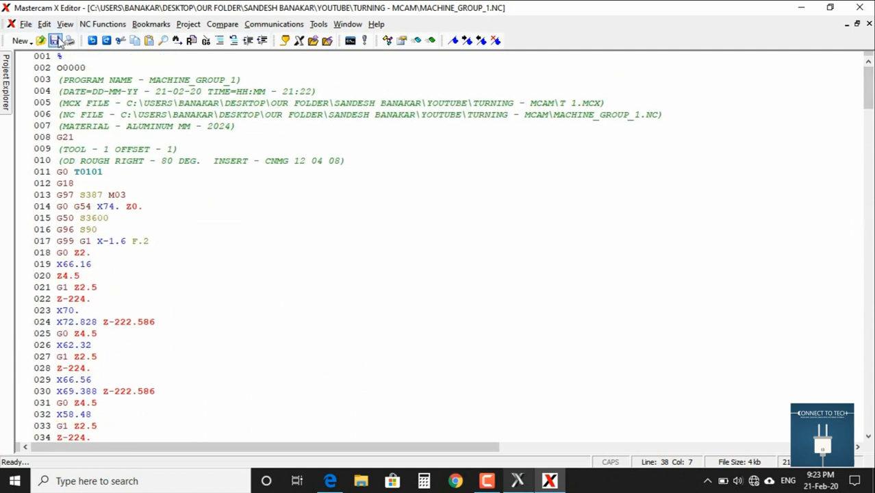
Step: Close the NC program and its editor, and exit Mastercam
click(869, 24)
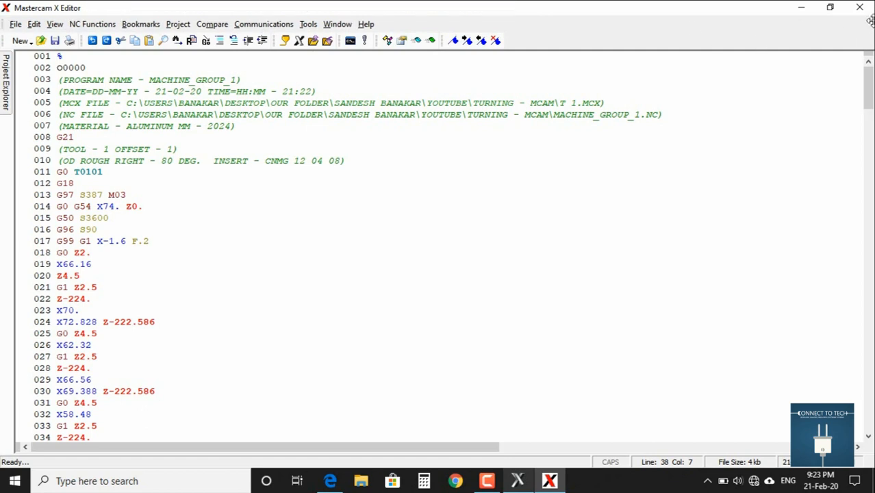
click(859, 7)
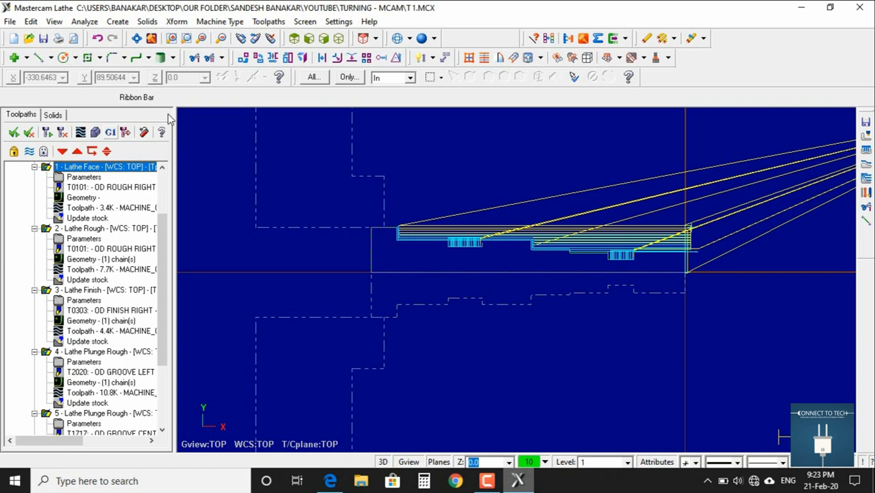
click(869, 12)
click(452, 284)
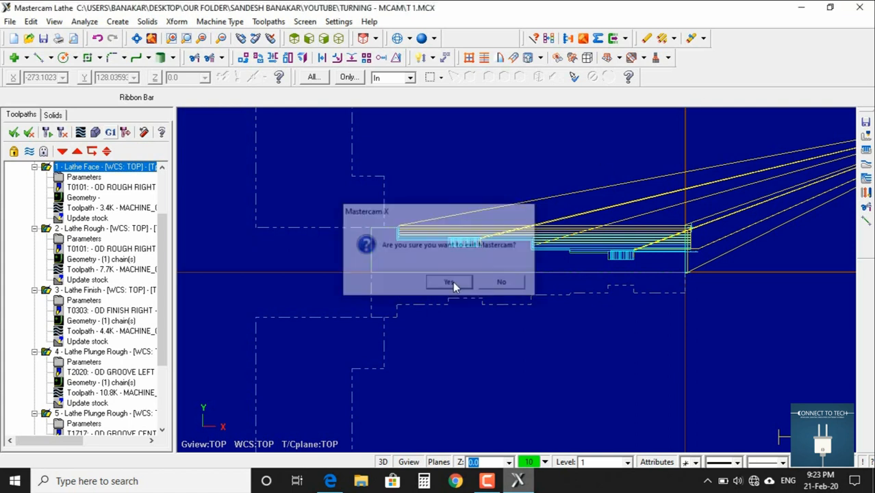